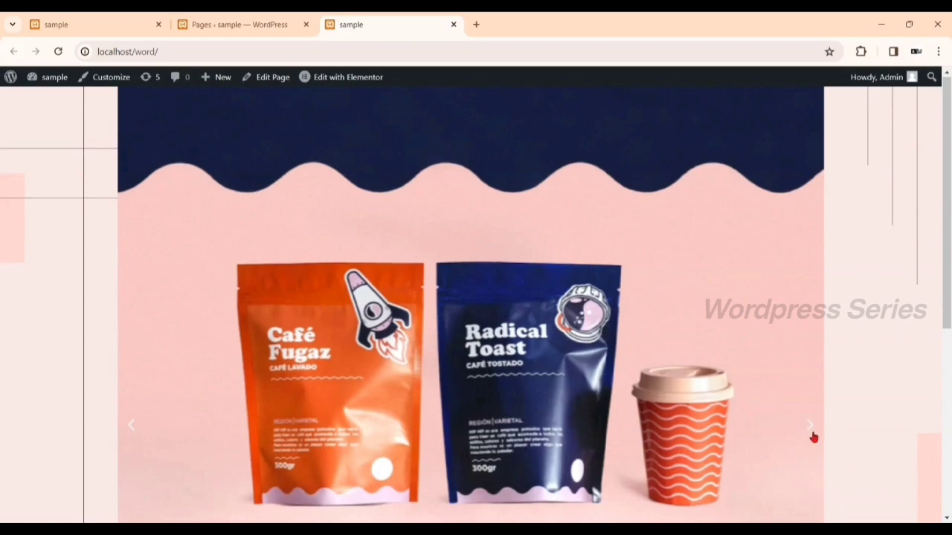
Open the Home page for editing with Elementor in a new browser tab and switch to it
left_click(810, 427)
scroll(575, 317, "down", 5)
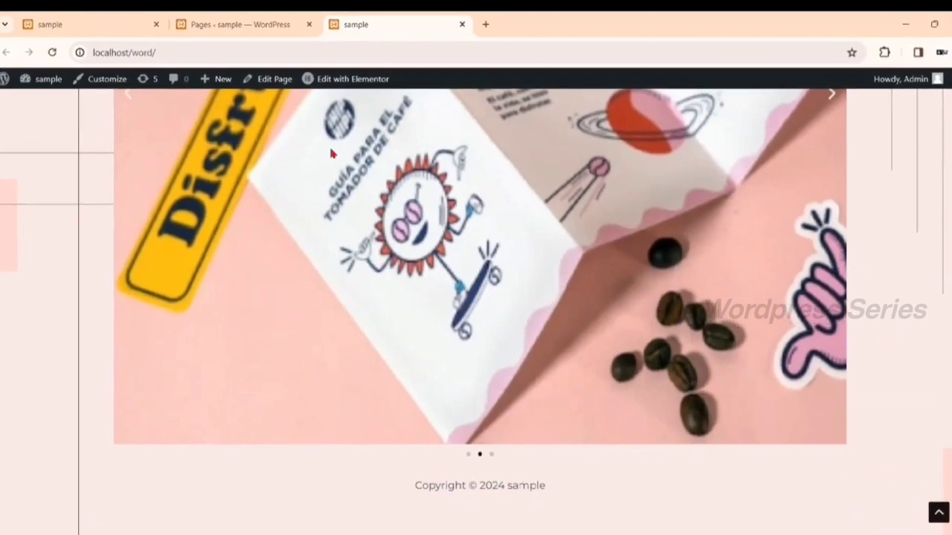
right_click(341, 90)
left_click(392, 106)
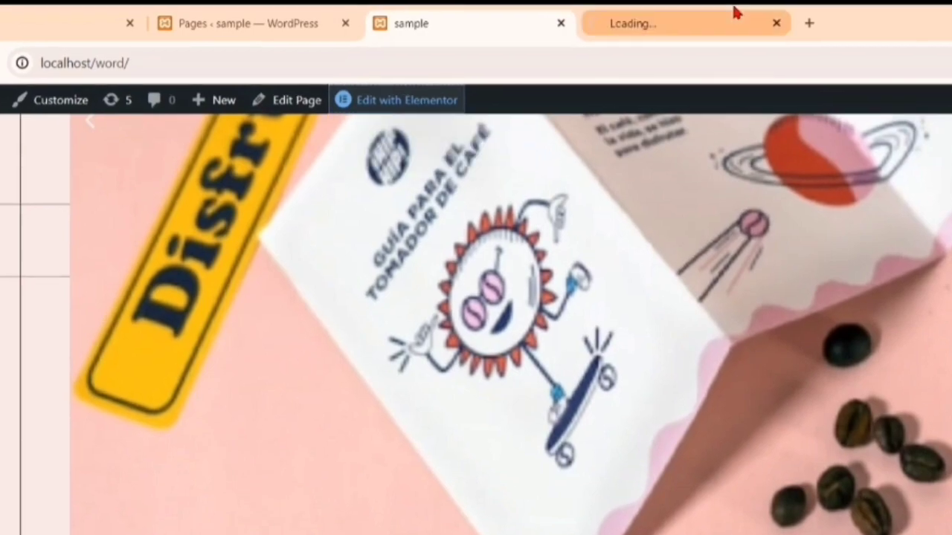
left_click(669, 13)
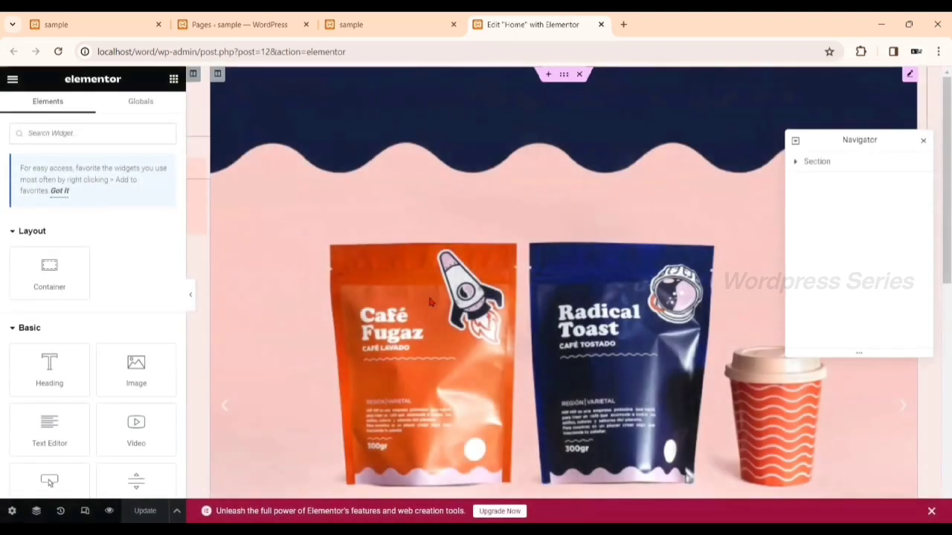
Add a Container directly below the image carousel on the Home page
scroll(416, 310, "down", 4)
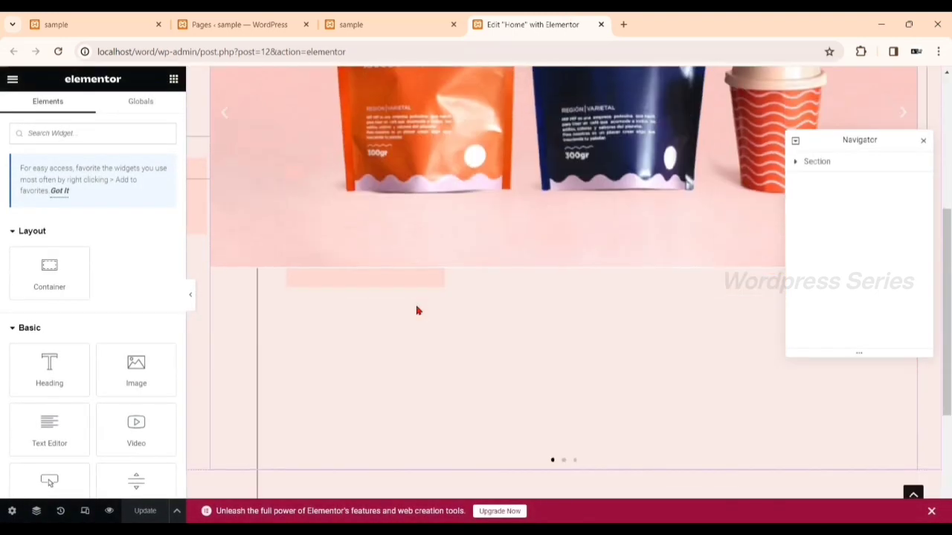
scroll(417, 310, "up", 1)
scroll(526, 148, "up", 3)
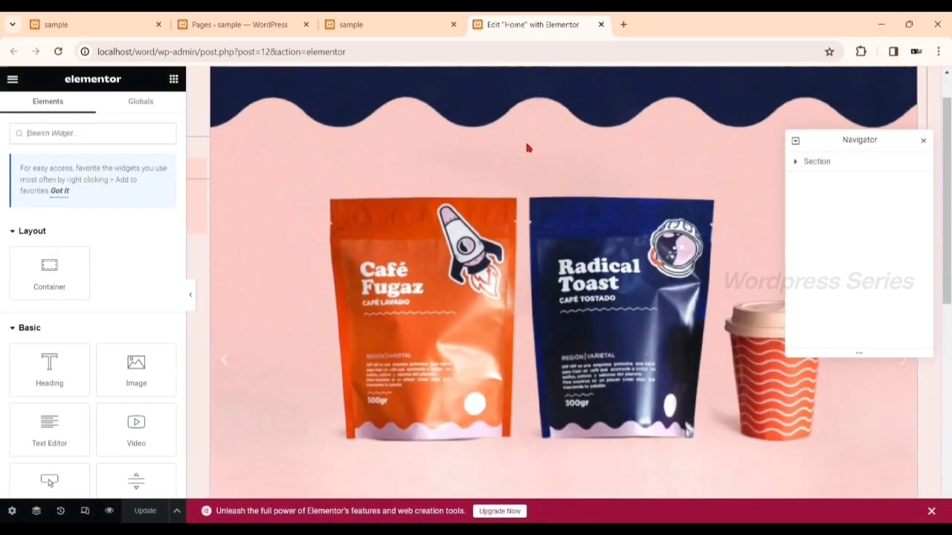
left_click(577, 175)
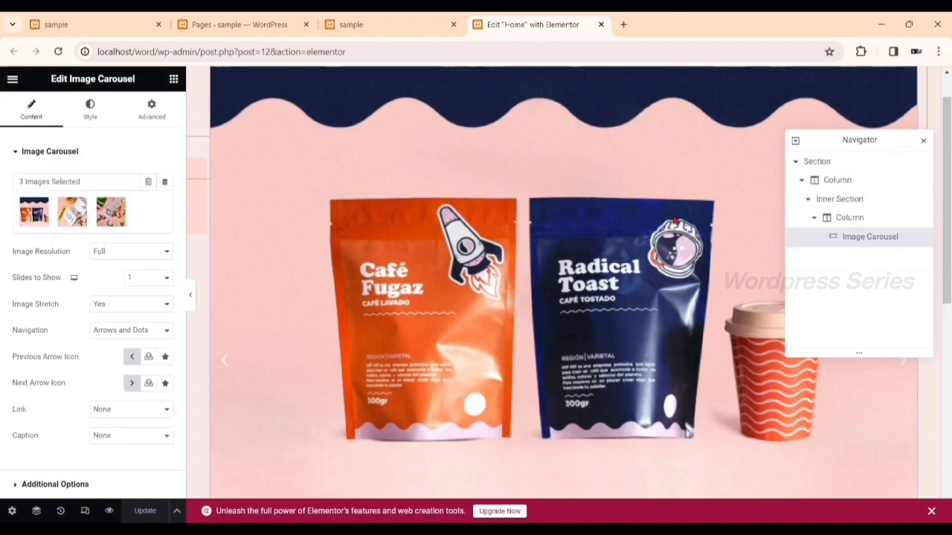
scroll(674, 220, "down", 4)
scroll(471, 423, "down", 2)
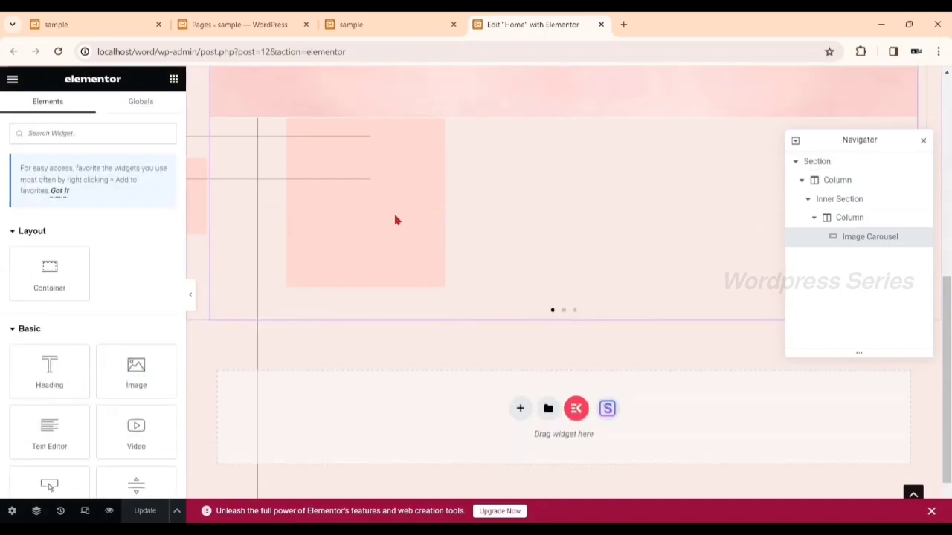
scroll(396, 220, "up", 2)
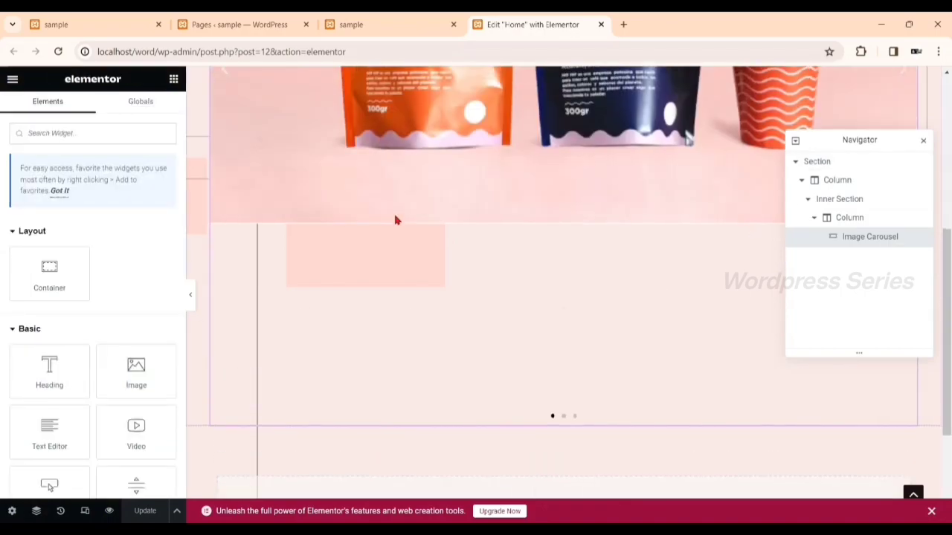
scroll(394, 218, "down", 2)
left_click(47, 288)
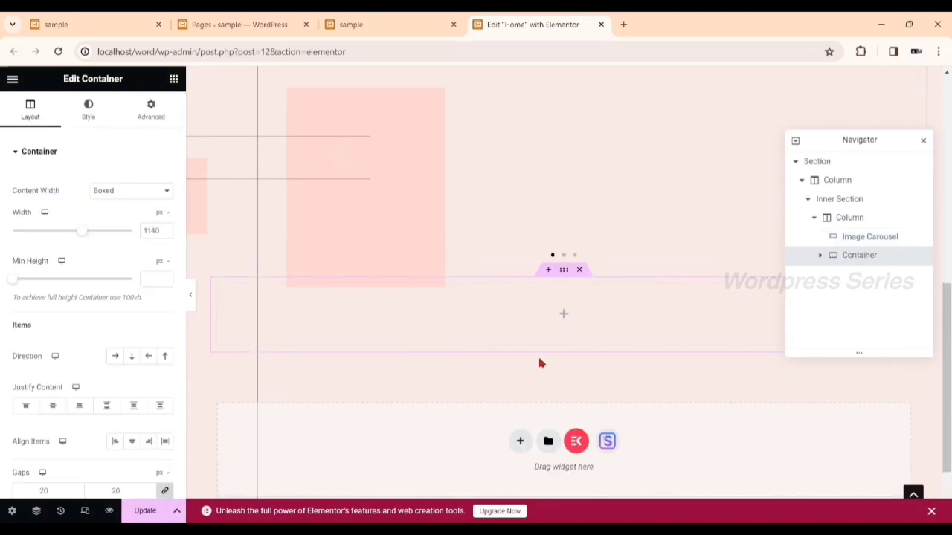
Nest a second container inside the new container and set its direction to Row - horizontal
left_click(563, 318)
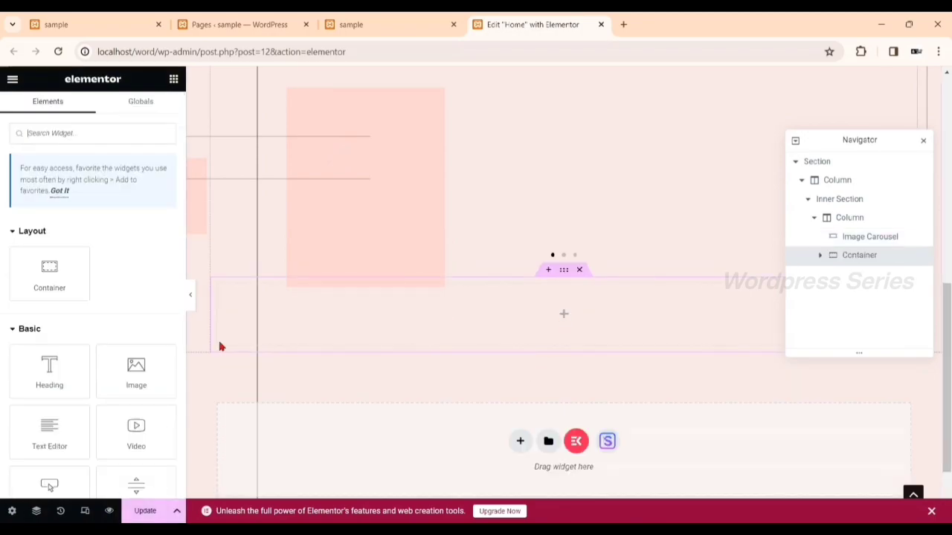
left_click_drag(62, 272, 312, 316)
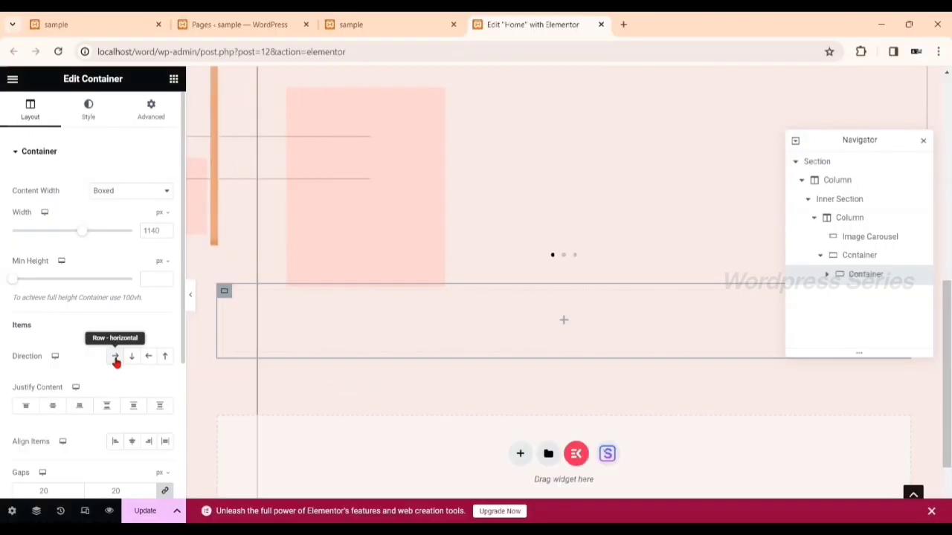
left_click(163, 371)
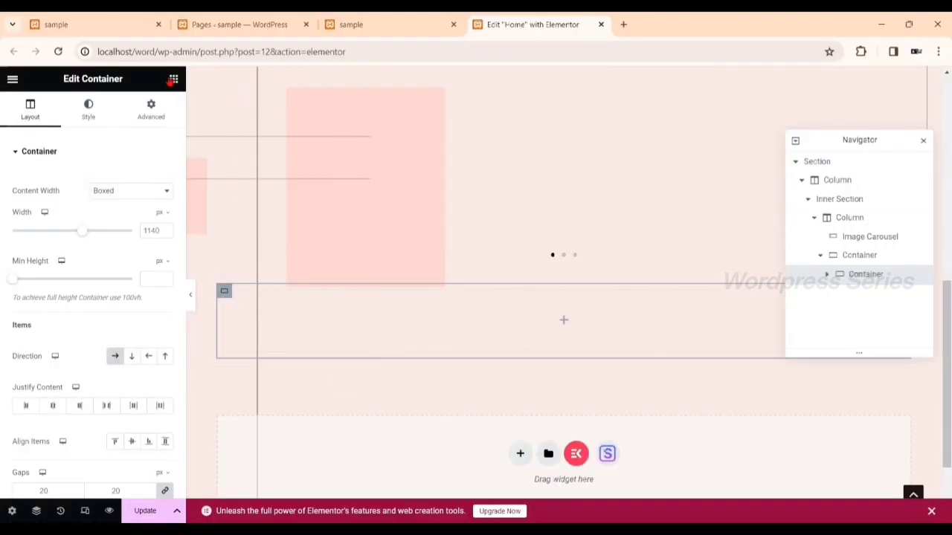
Place a container inside the row container and duplicate it to form two side-by-side containers
left_click(172, 78)
left_click_drag(49, 281, 330, 336)
right_click(231, 301)
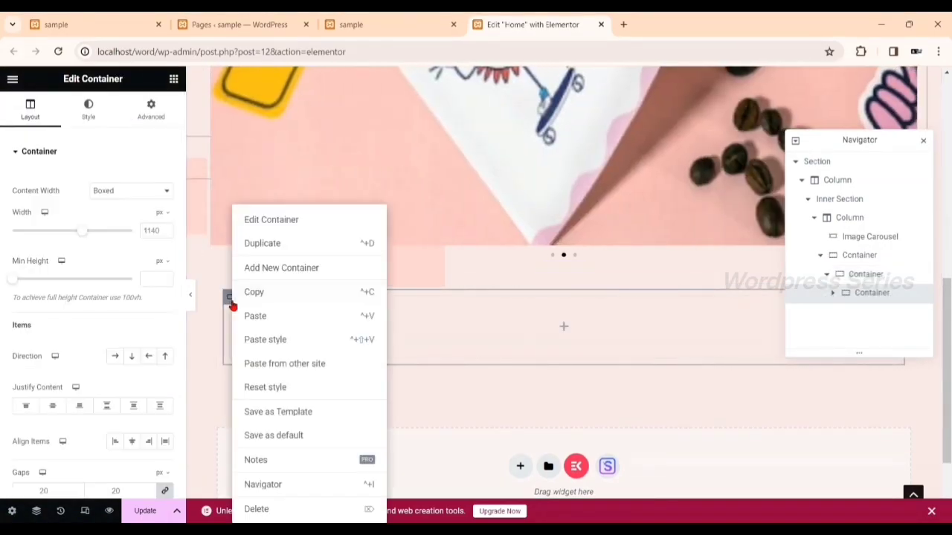
left_click(290, 245)
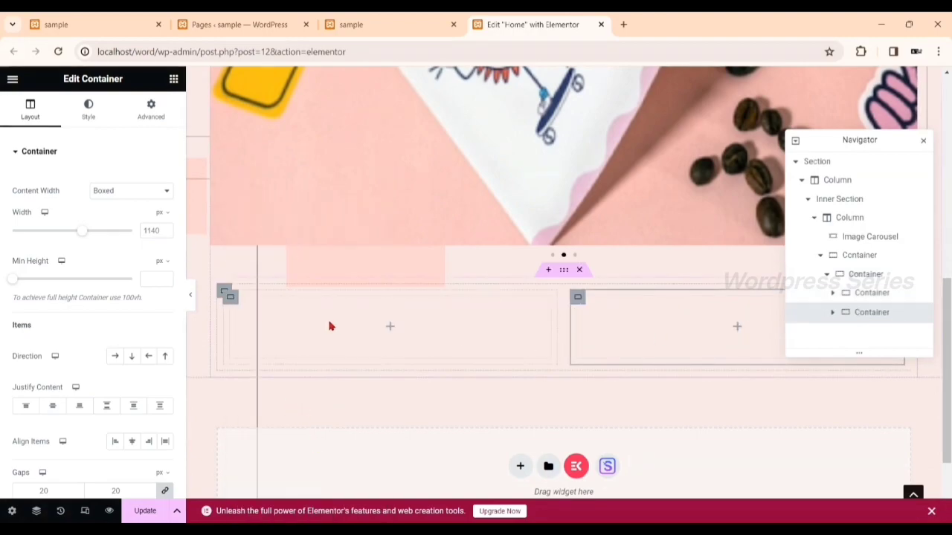
Try the vertical column direction on the container holding the two duplicates and switch it back to Row - horizontal
left_click(223, 292)
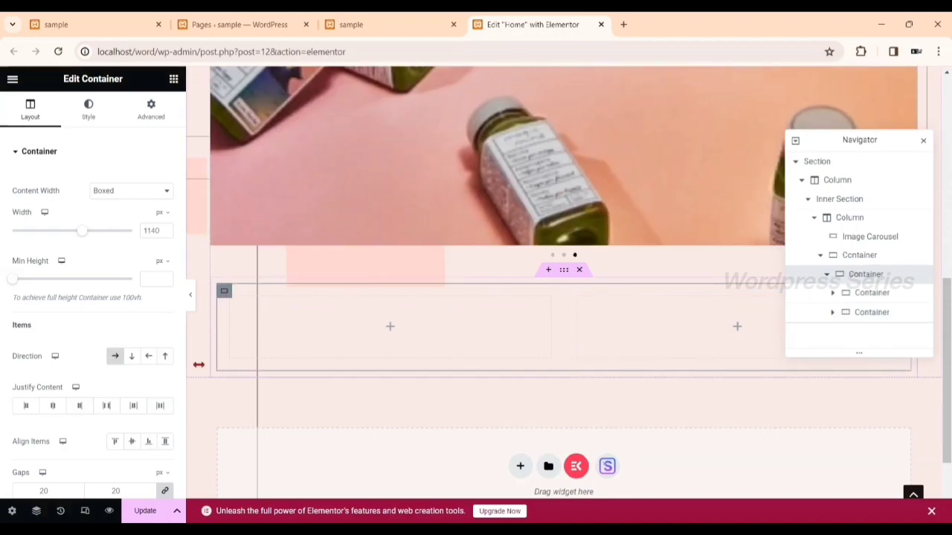
left_click(132, 357)
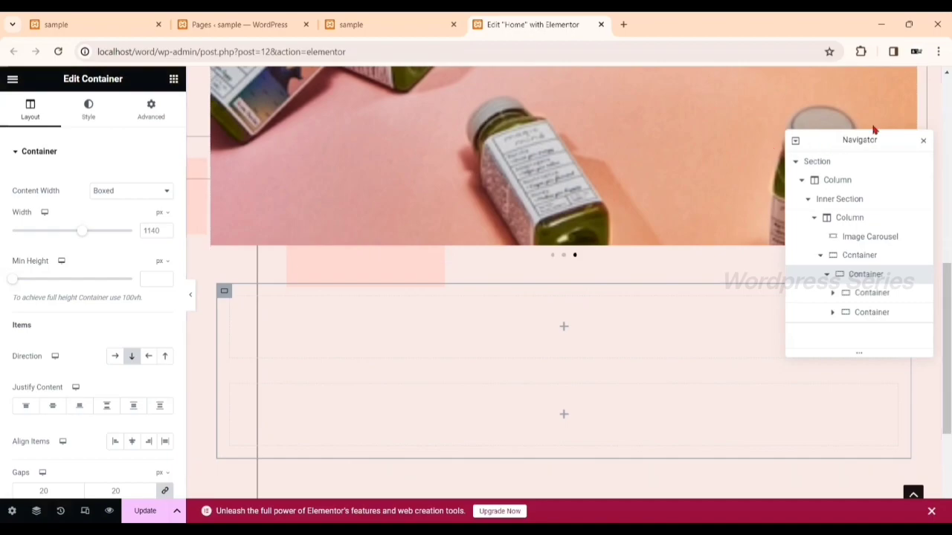
left_click_drag(858, 143, 860, 56)
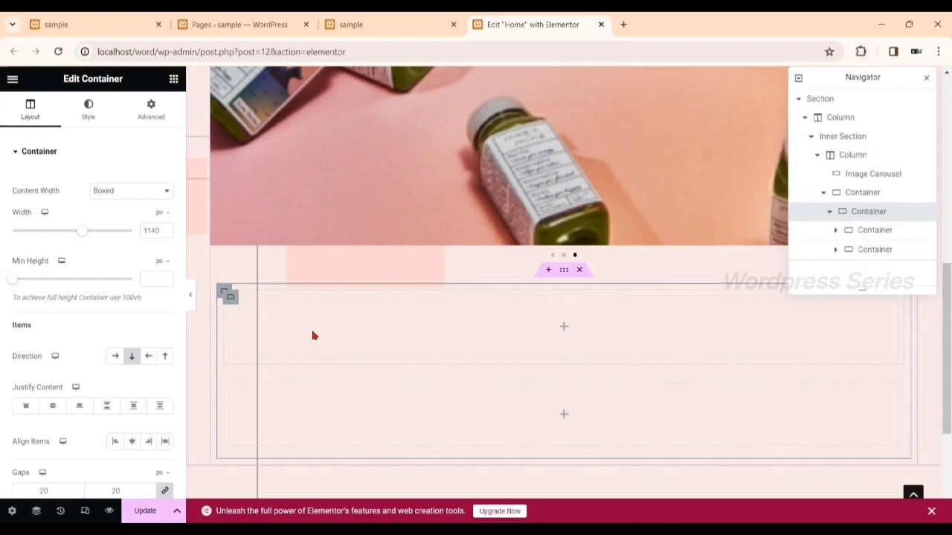
left_click(116, 357)
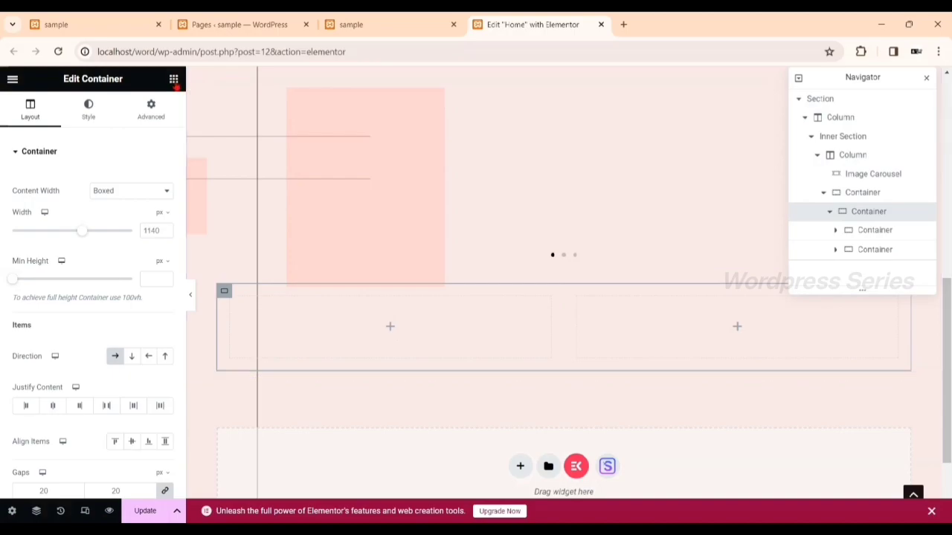
Add an Image widget to the second of the two side-by-side containers and choose branding3.jpg from the media library
left_click(173, 78)
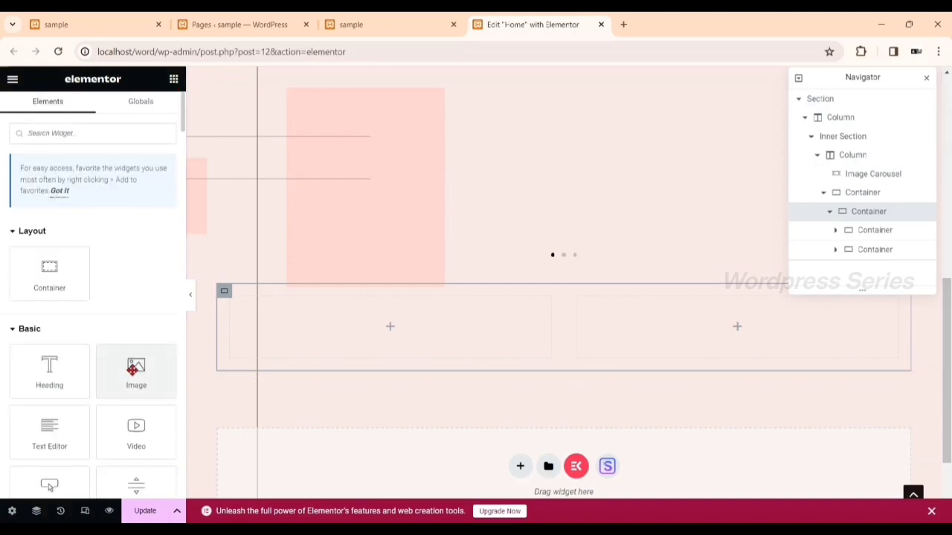
left_click_drag(135, 368, 650, 313)
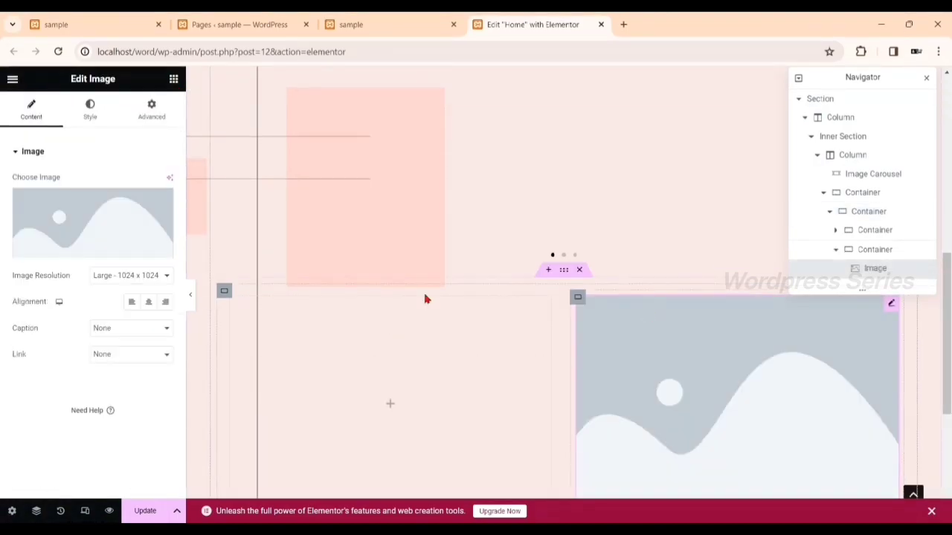
left_click(95, 237)
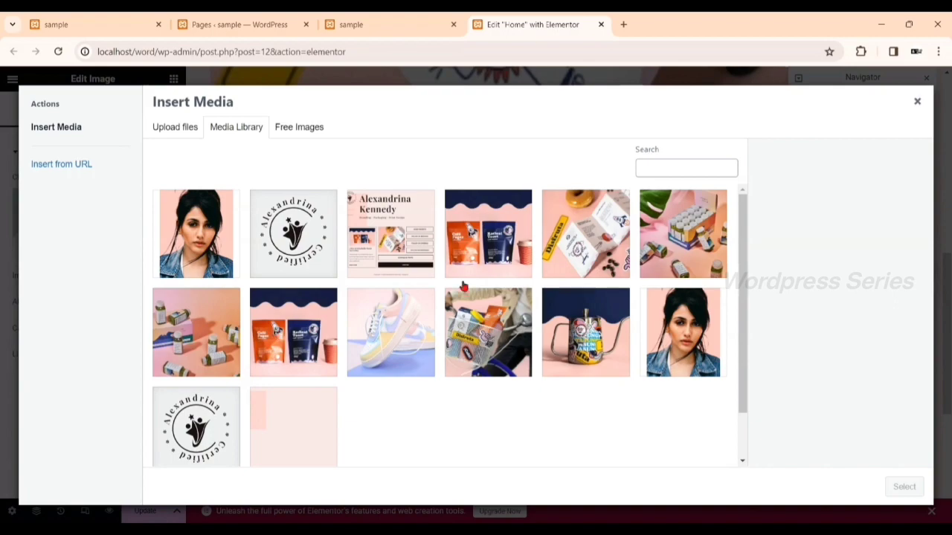
left_click(488, 332)
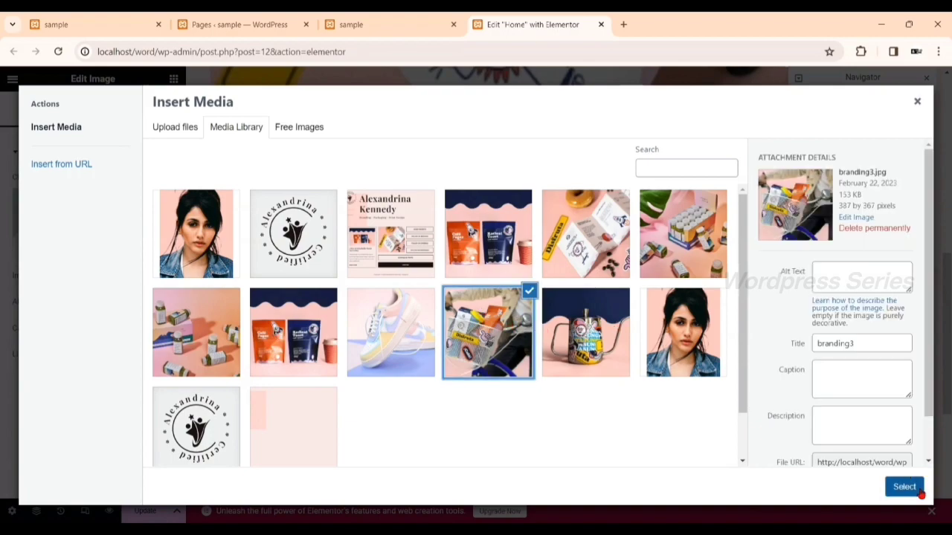
left_click(904, 487)
Set the image's width to 100% and its max width to 88%
scroll(695, 395, "down", 2)
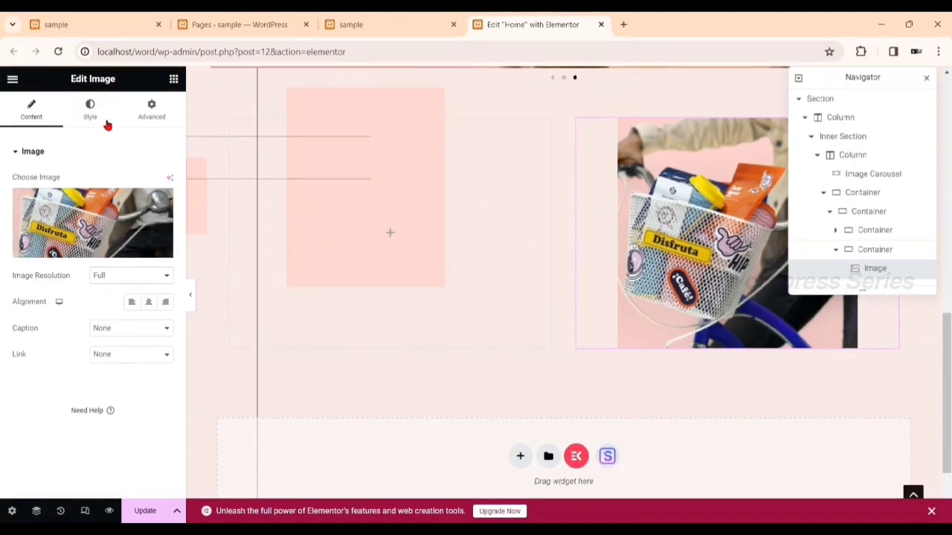
left_click(92, 116)
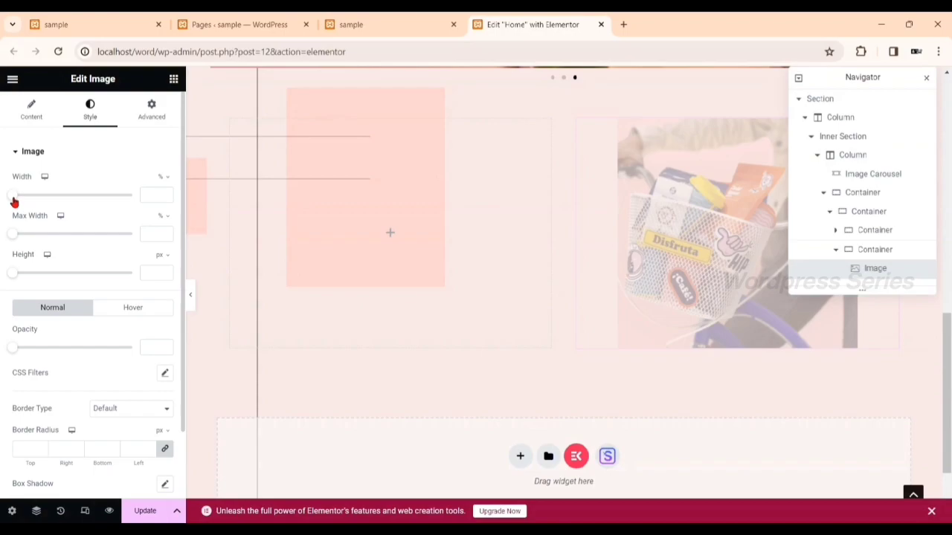
left_click_drag(15, 199, 141, 208)
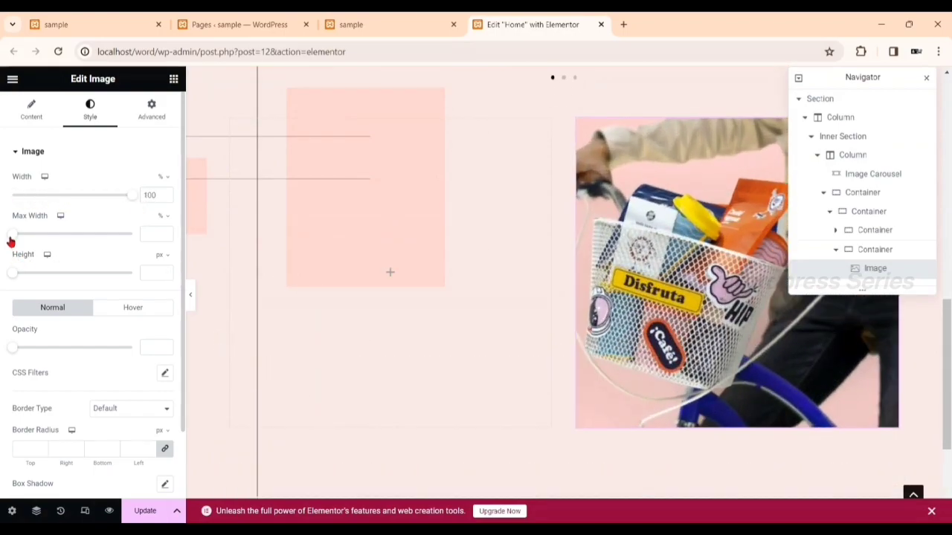
left_click_drag(10, 237, 116, 239)
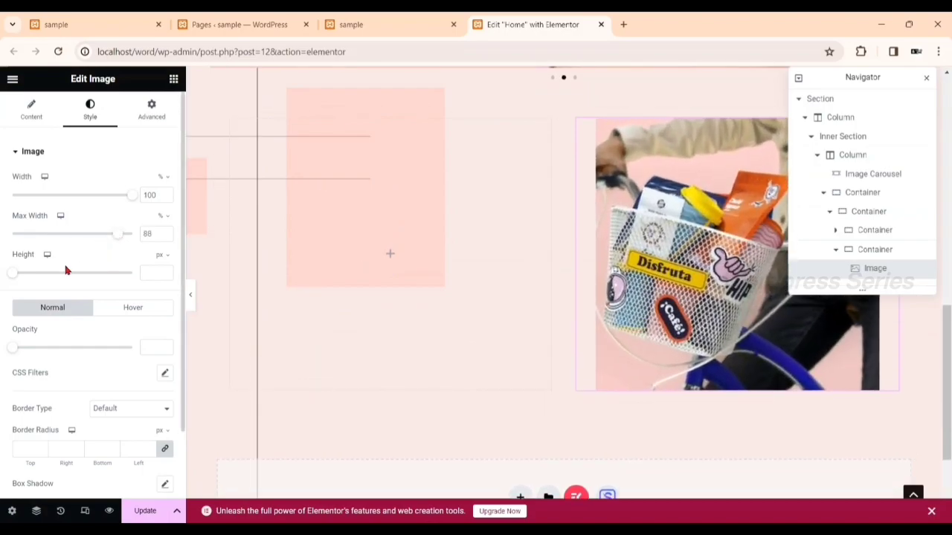
Try a height of 342 px on the image and clear the height value again
left_click_drag(13, 277, 95, 273)
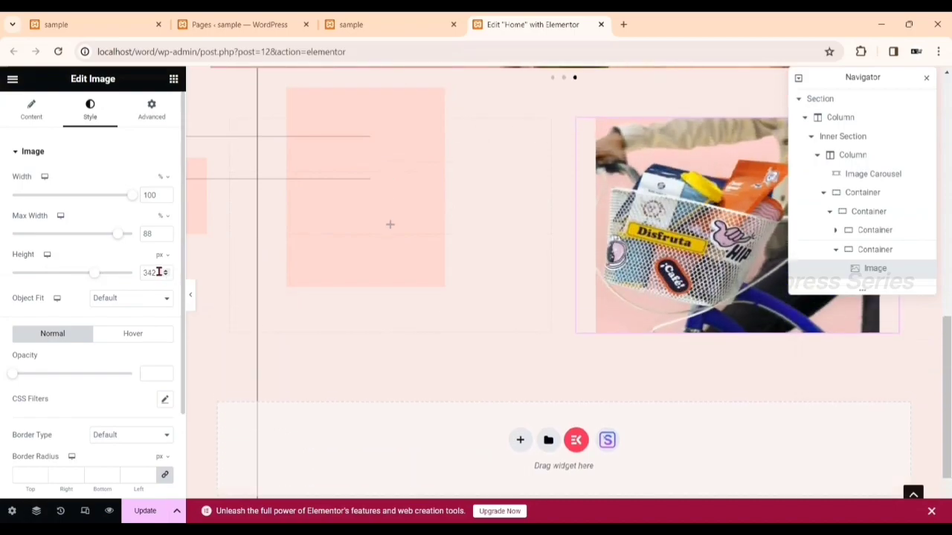
double_click(158, 272)
key("BackSpace")
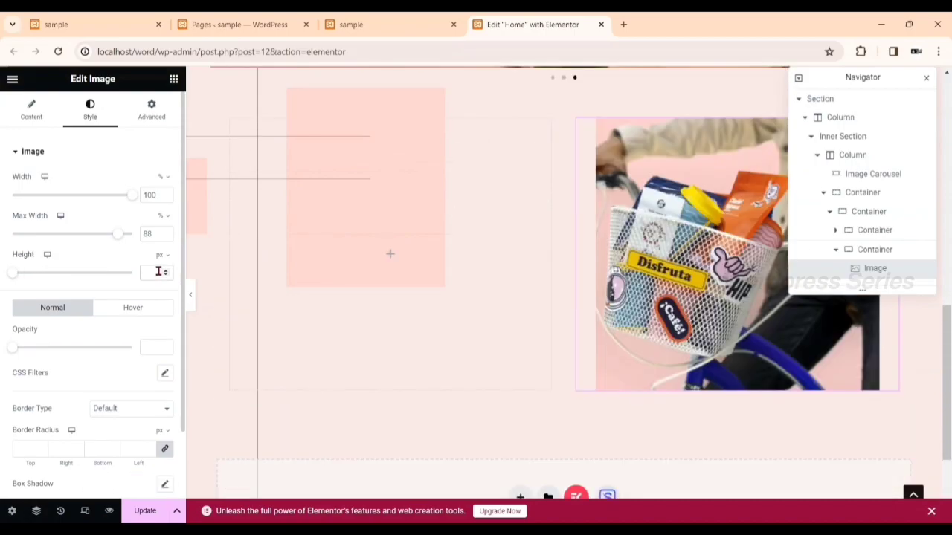
Add a Heading widget to the empty container beside the image with the title "About us"
left_click(174, 79)
left_click_drag(64, 369, 356, 257)
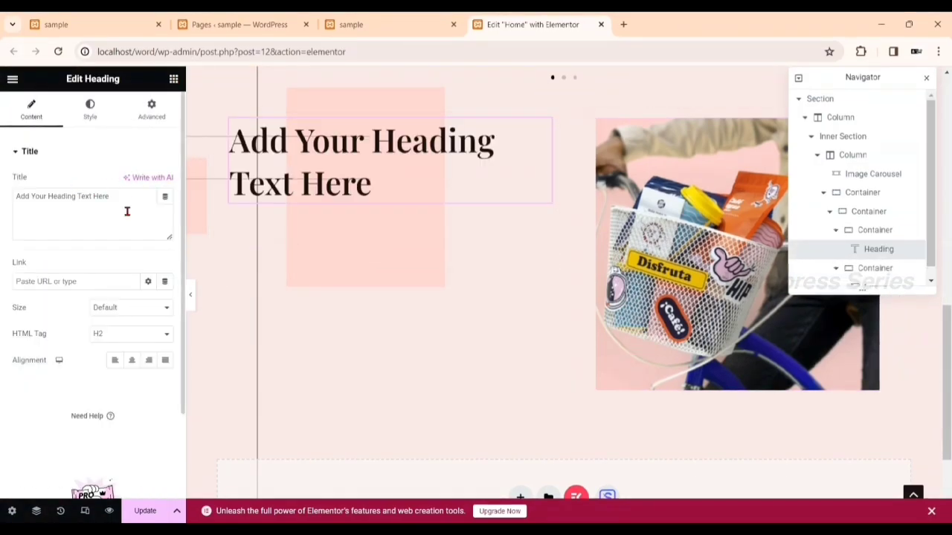
left_click_drag(119, 196, 2, 260)
type("Ab")
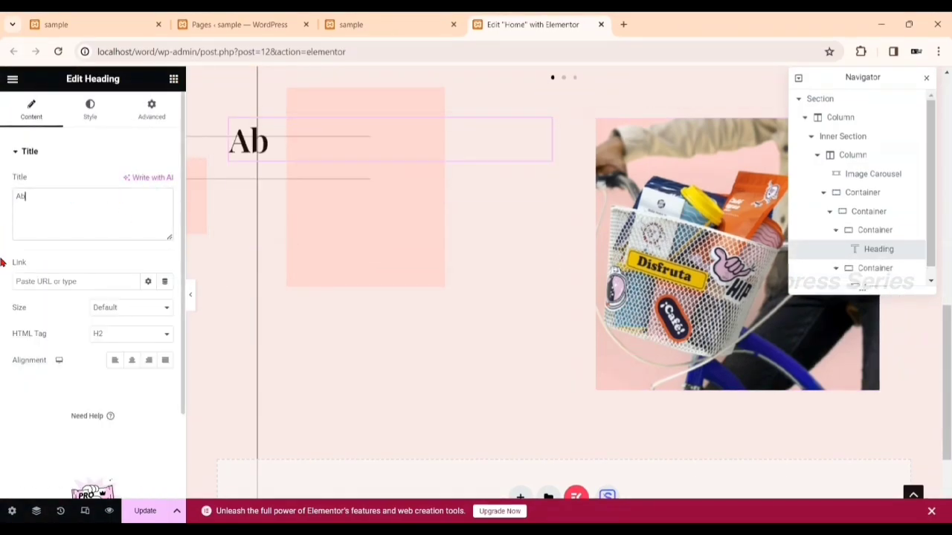
type("out us")
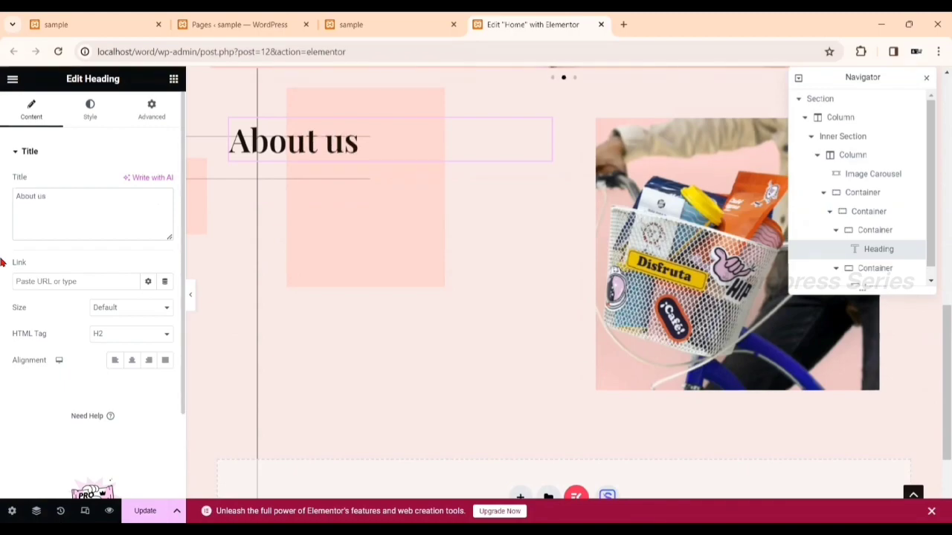
Set the "About us" heading's font family to Poppins
left_click(91, 119)
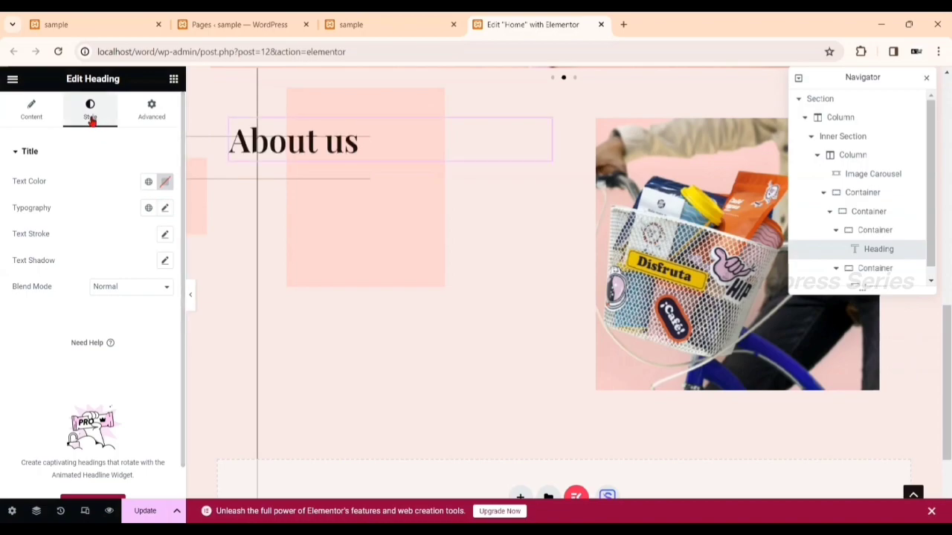
left_click(166, 208)
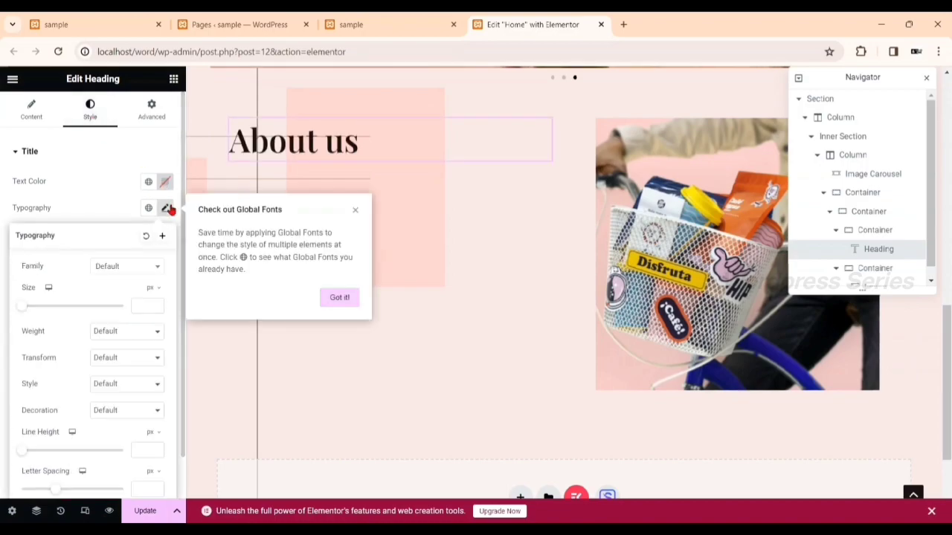
left_click(152, 272)
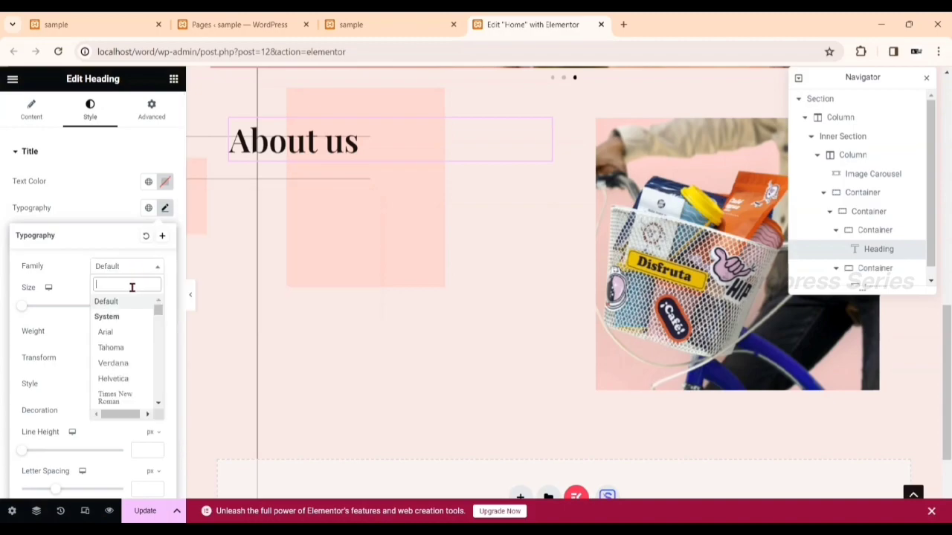
type("popp")
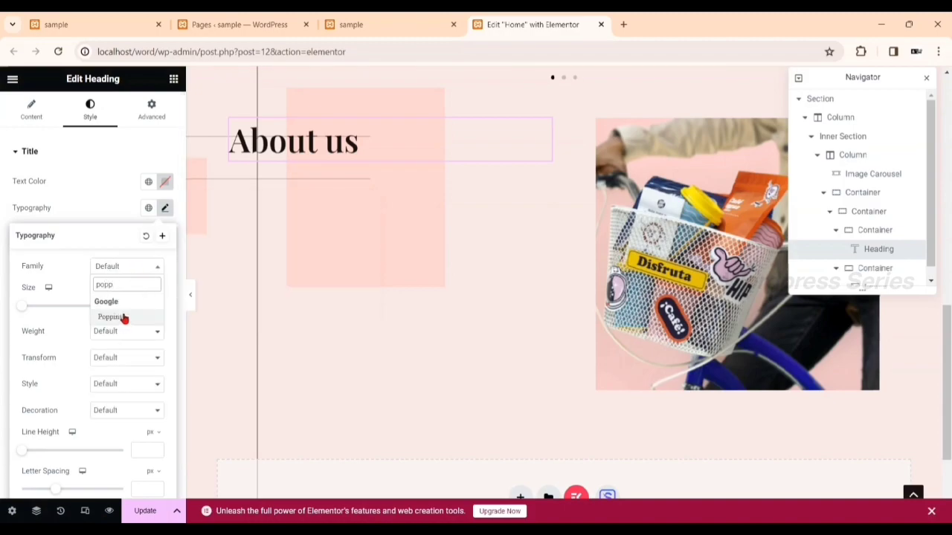
left_click(124, 318)
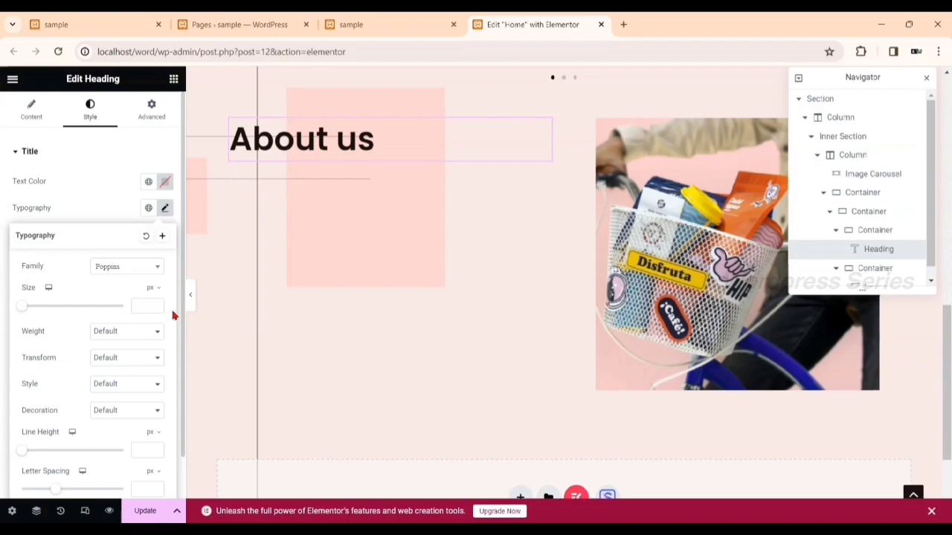
Set the heading's font size to 2.5 rem
left_click(156, 304)
left_click_drag(157, 304, 157, 303)
left_click(156, 288)
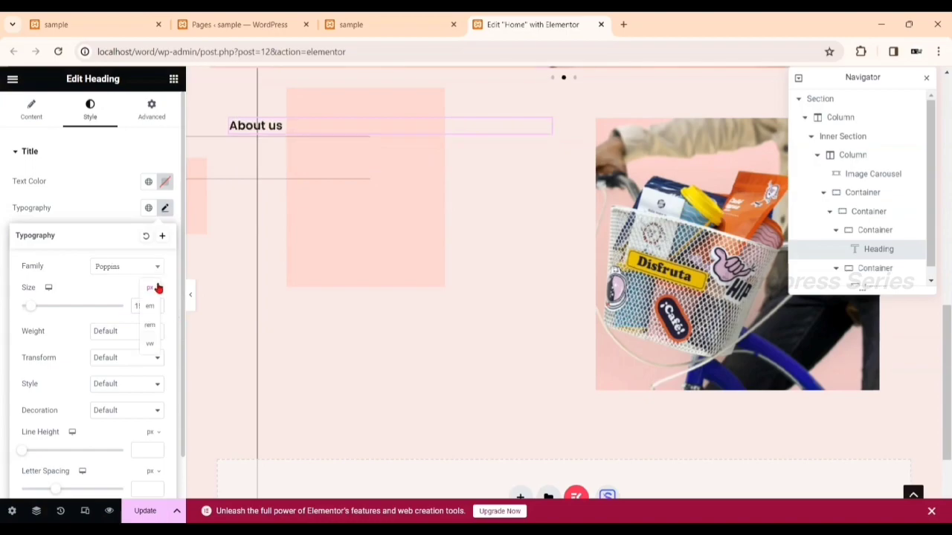
left_click(152, 327)
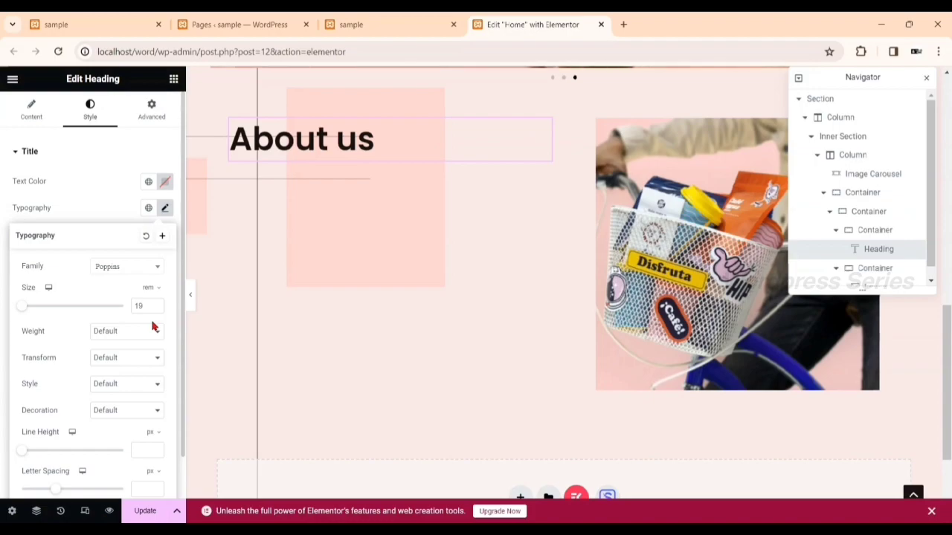
left_click(159, 289)
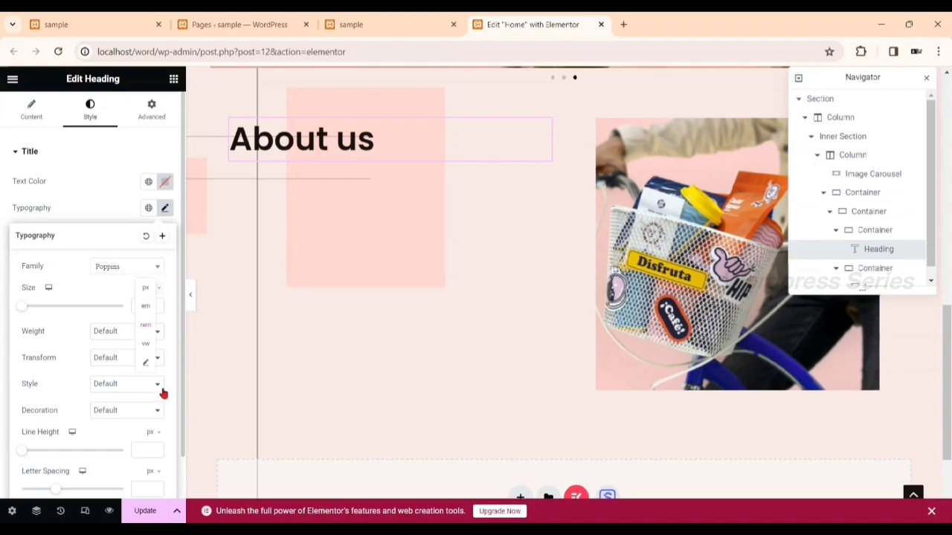
left_click(143, 329)
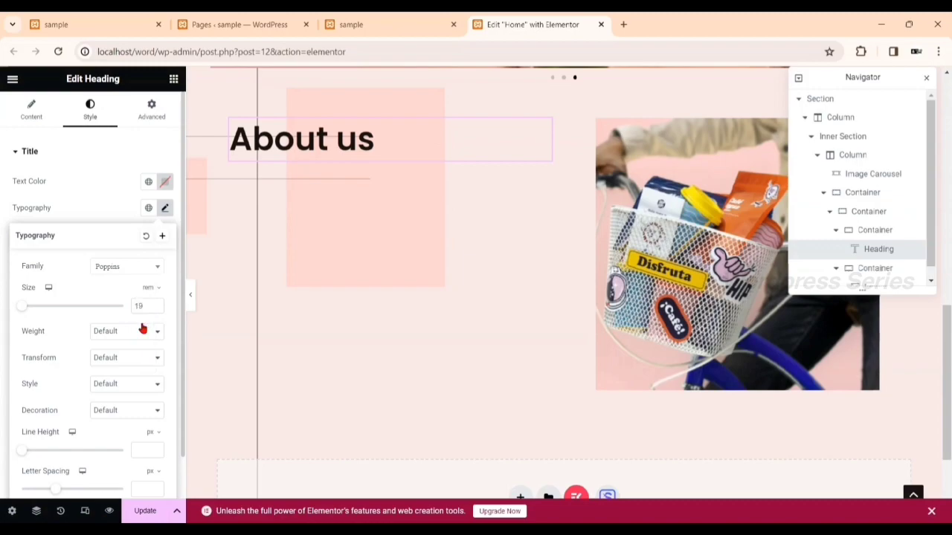
double_click(156, 306)
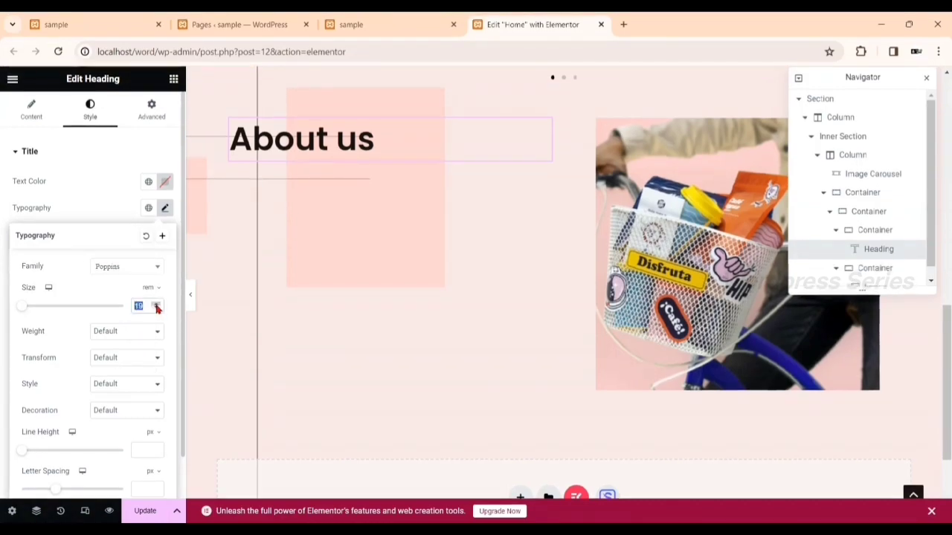
type("2.5")
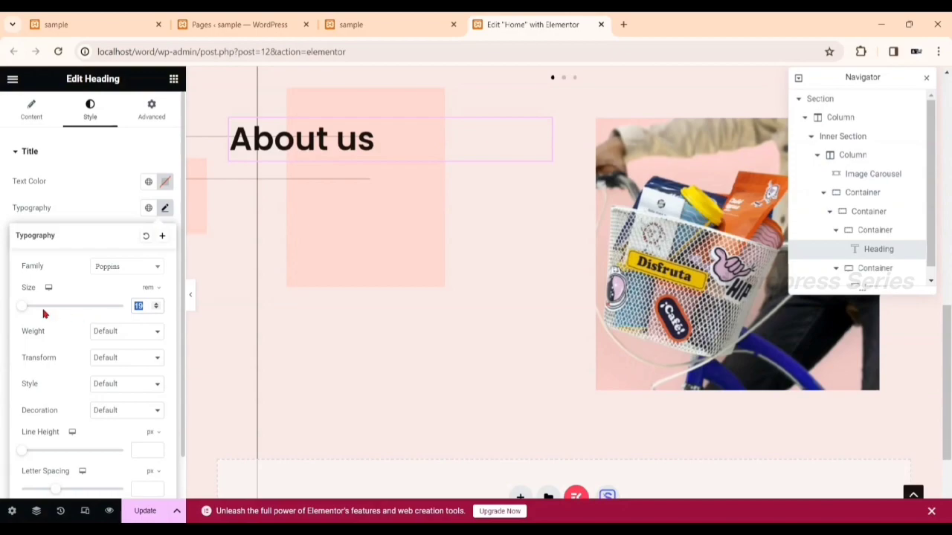
Set the heading's font weight to 700 (Bold) and its text transform to Uppercase
left_click(108, 332)
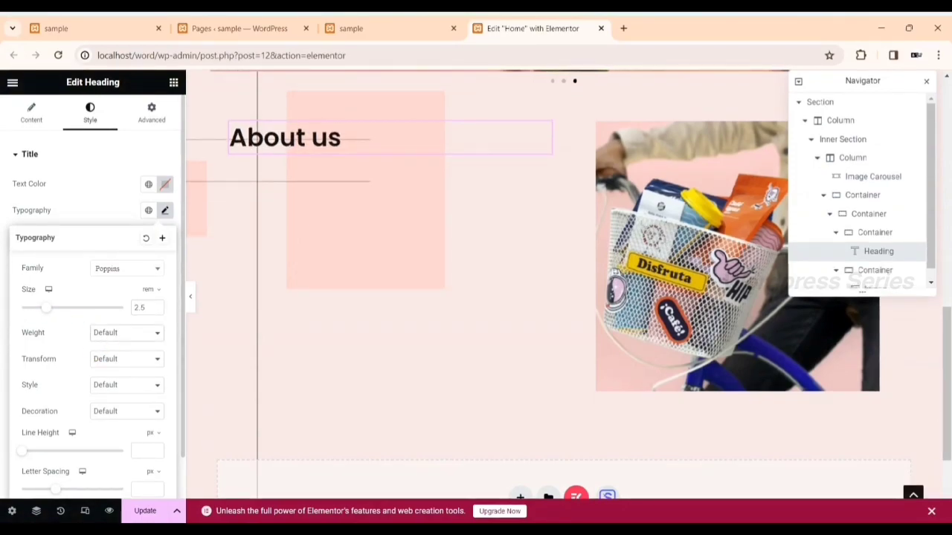
left_click(119, 408)
scroll(110, 378, "down", 1)
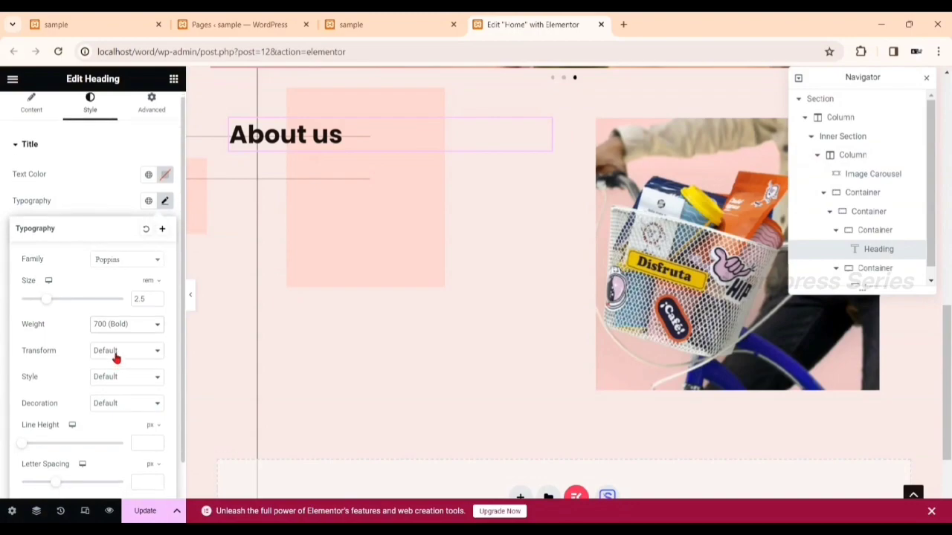
left_click(120, 379)
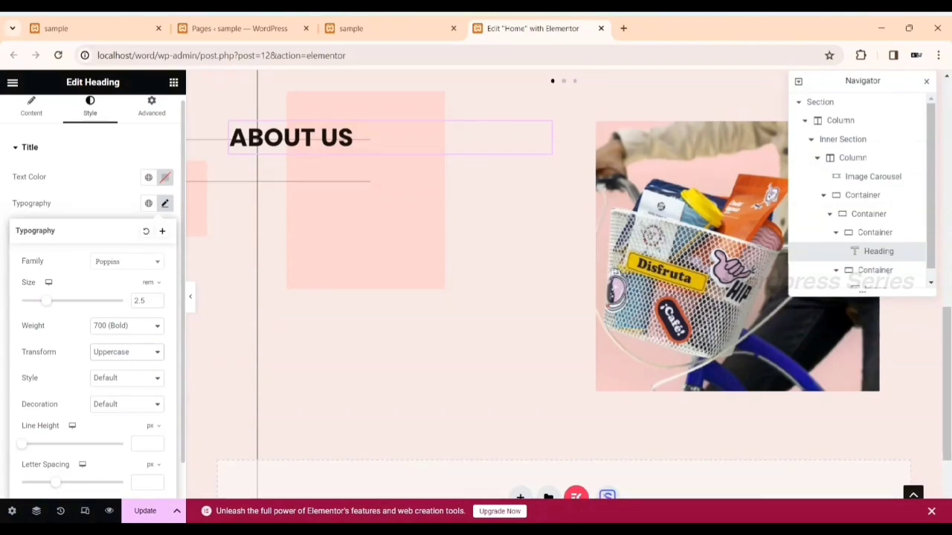
Try the Lowercase and Capitalize transforms on the heading, returning it to Uppercase
left_click(126, 352)
left_click(128, 389)
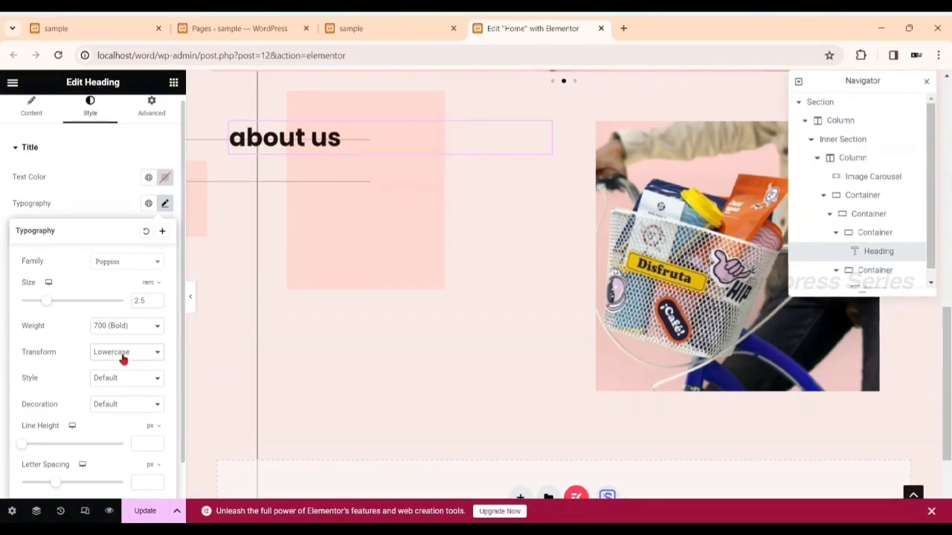
left_click(127, 352)
left_click(125, 399)
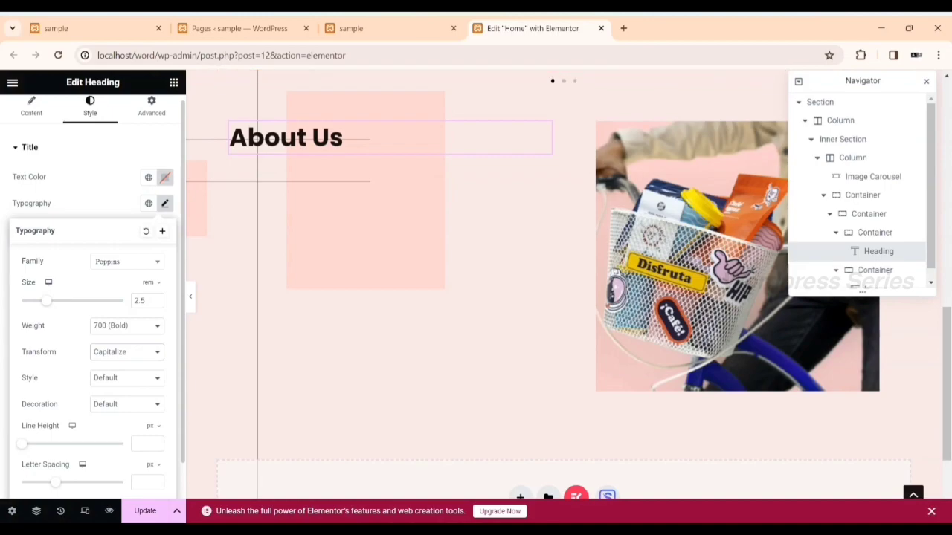
left_click(126, 377)
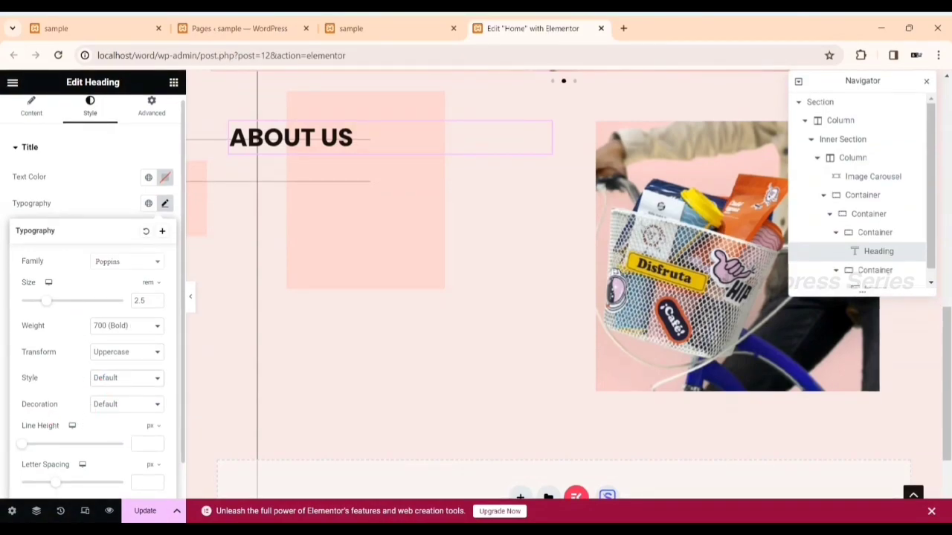
Try the Oblique and Italic font styles on the heading and restore the Default style
left_click(117, 423)
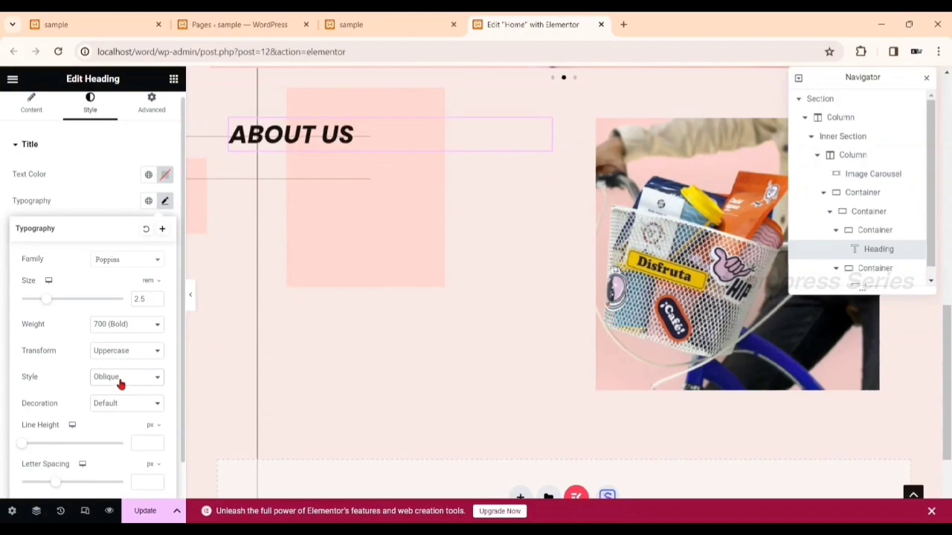
left_click(117, 416)
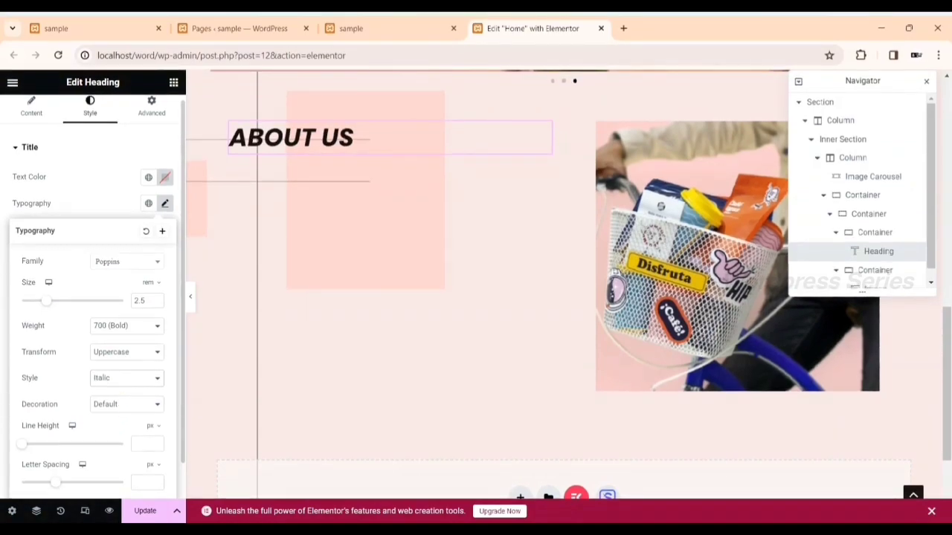
left_click(121, 397)
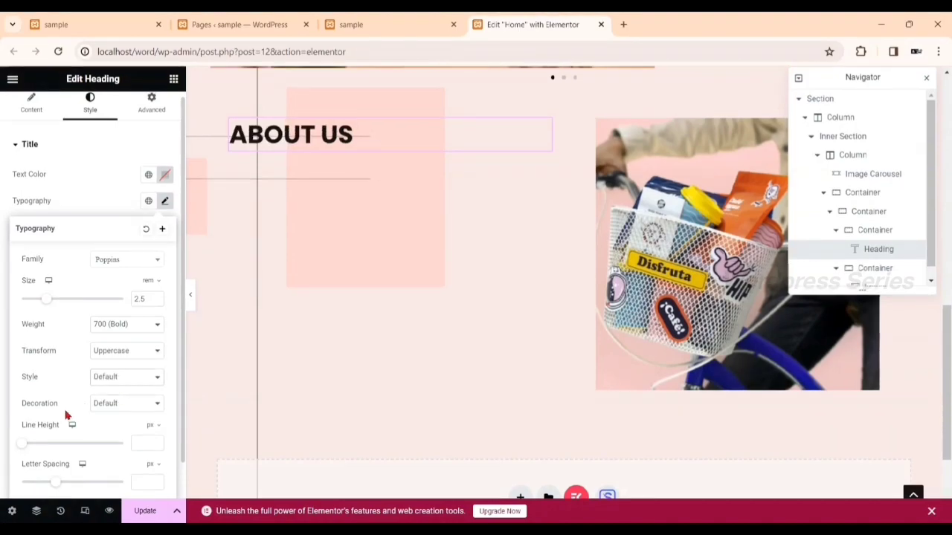
Try the Underline, Overline and Line Through decorations on the heading and restore the Default decoration
scroll(121, 374, "down", 1)
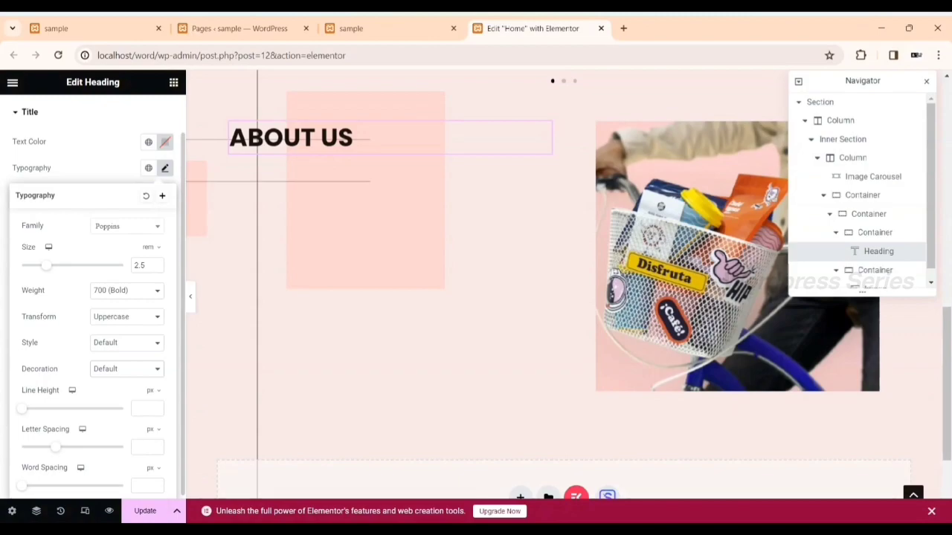
left_click(117, 393)
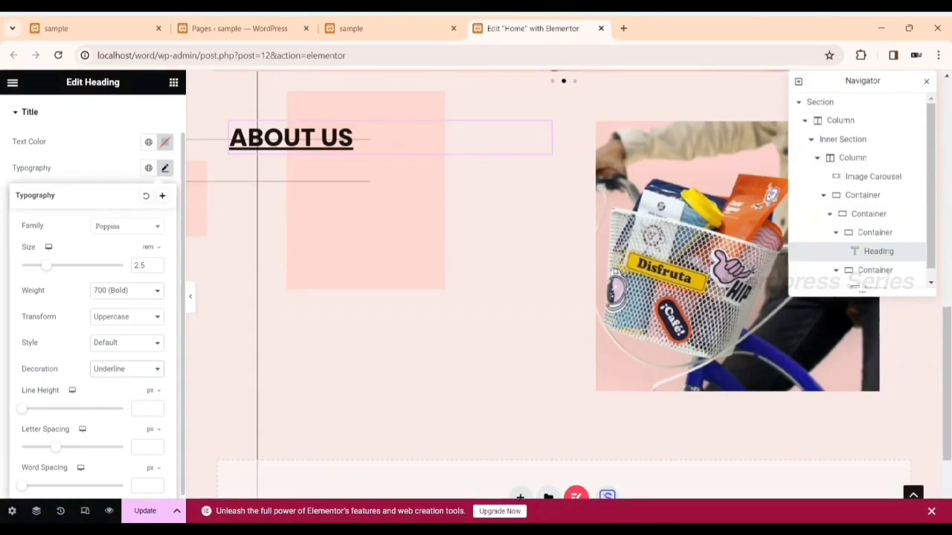
left_click(124, 403)
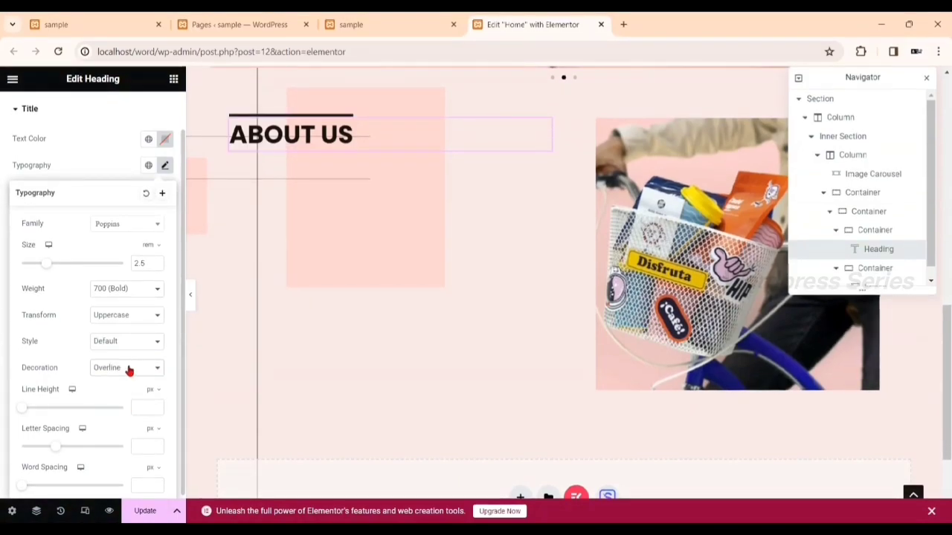
left_click(129, 372)
left_click(127, 414)
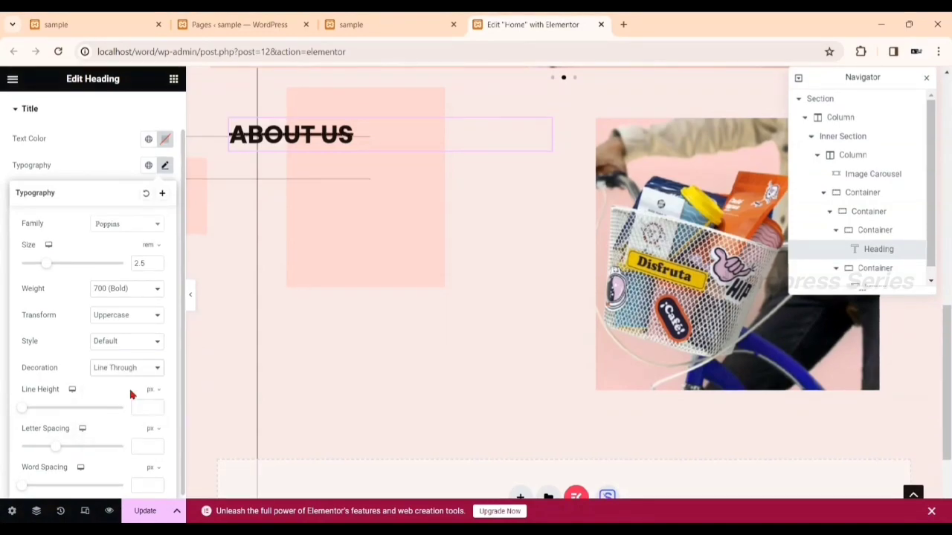
left_click(131, 365)
left_click(121, 384)
Try a letter spacing of 8 px and a wider word spacing on the heading and clear both values
scroll(60, 393, "down", 1)
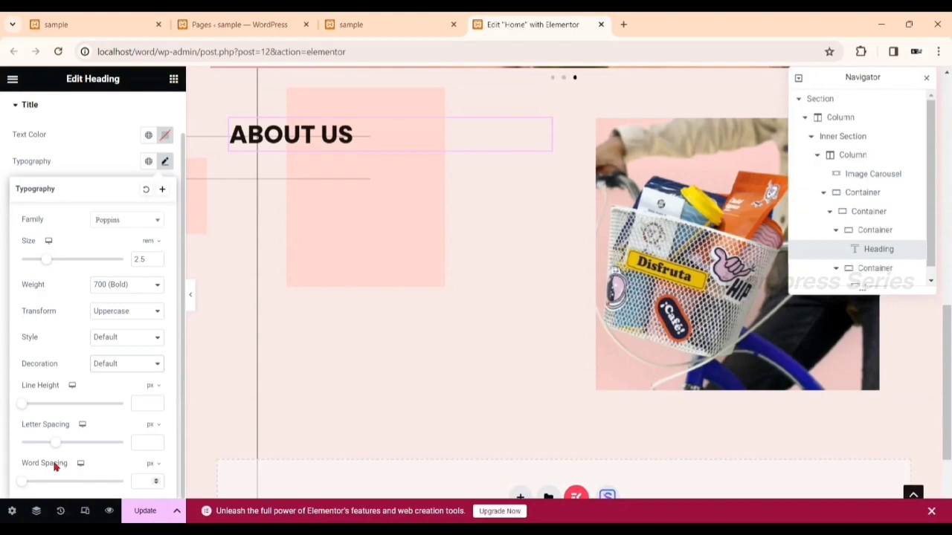
left_click_drag(53, 448, 108, 447)
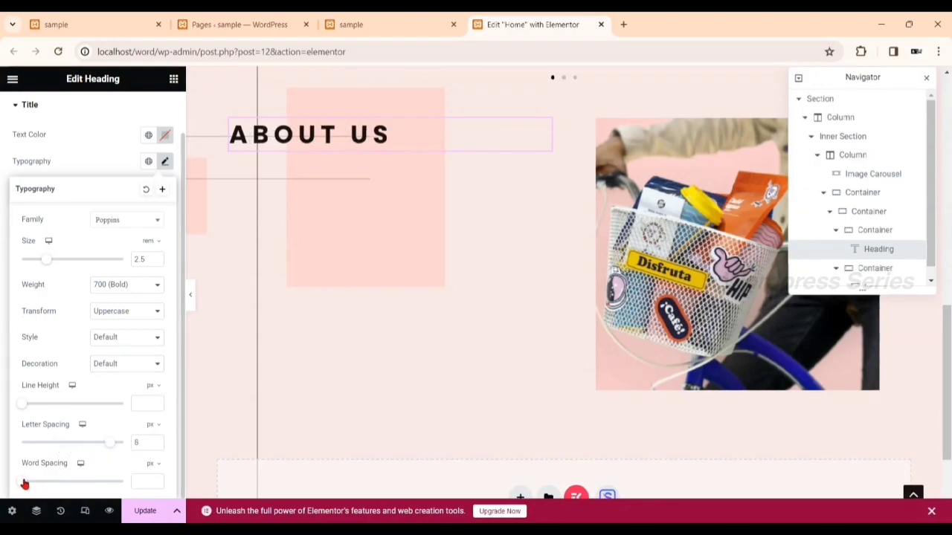
left_click_drag(24, 483, 51, 481)
double_click(148, 481)
key("BackSpace")
double_click(147, 443)
key("BackSpace")
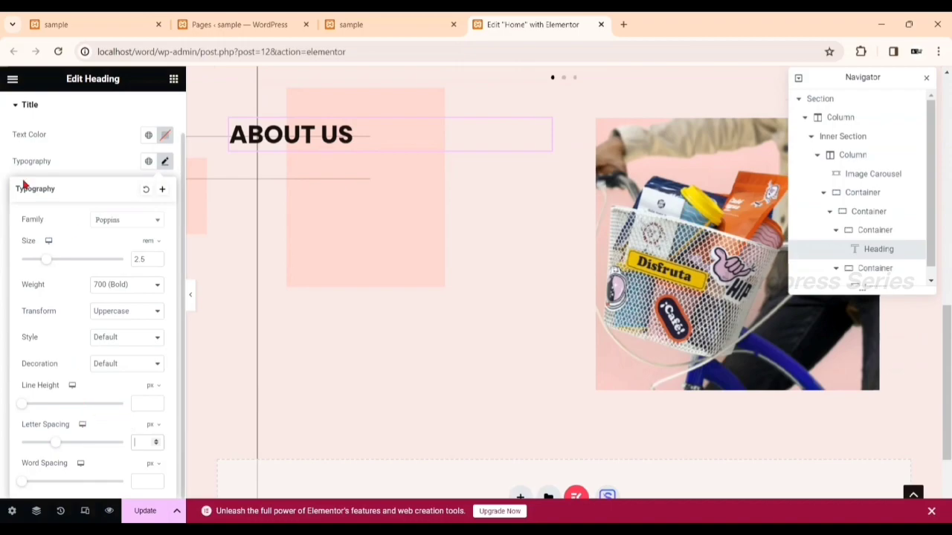
left_click(3, 194)
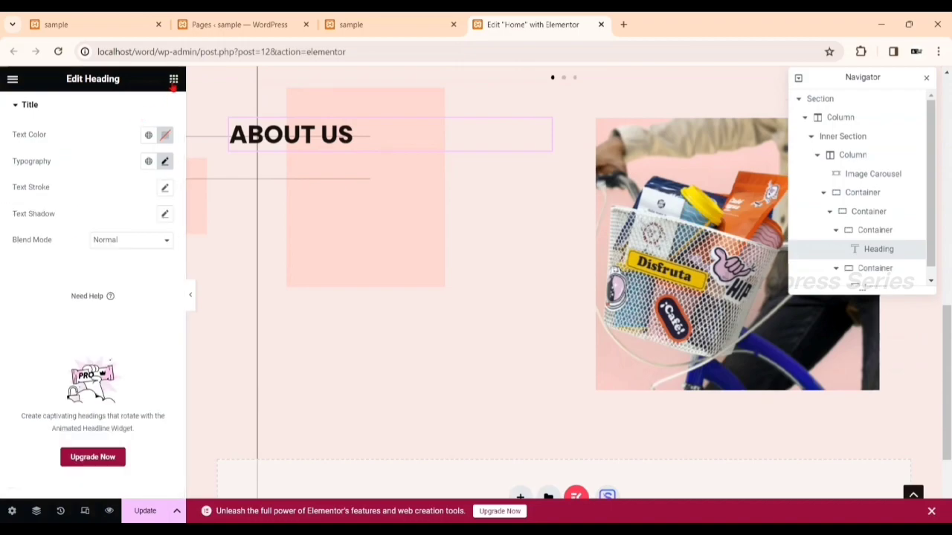
Add a Text Editor widget below the heading and repeat its Lorem ipsum placeholder text once within the same paragraph
left_click(172, 85)
left_click_drag(57, 450, 282, 149)
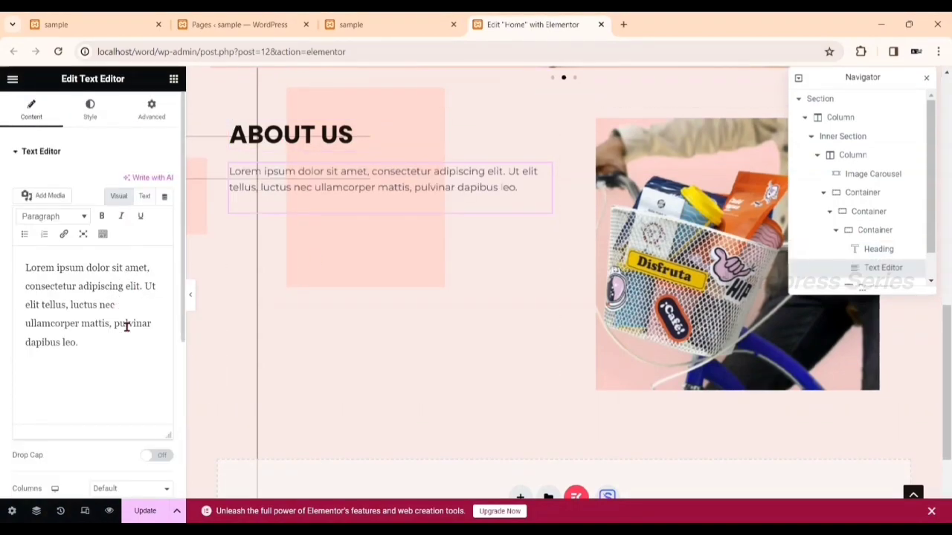
left_click(78, 342)
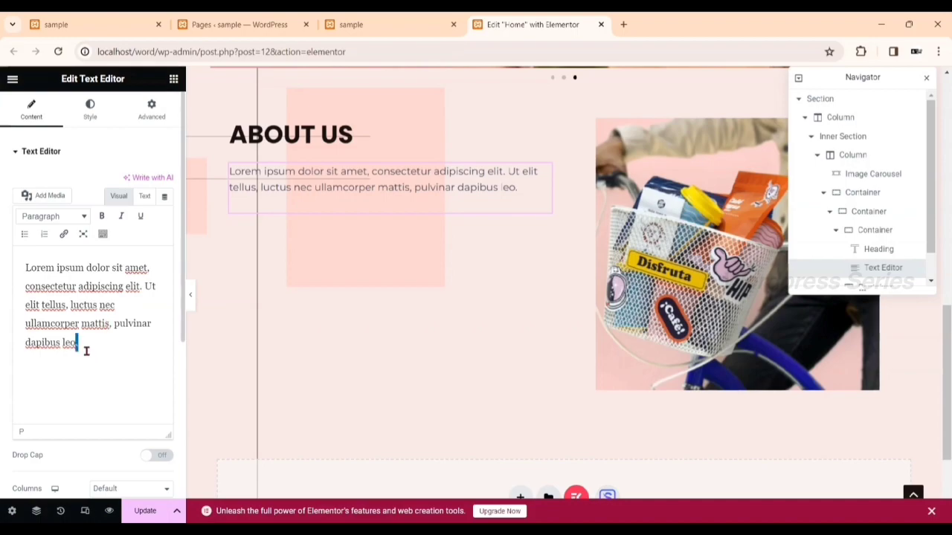
key("ctrl+a")
key("ctrl+c")
left_click(91, 339)
key("ctrl+v")
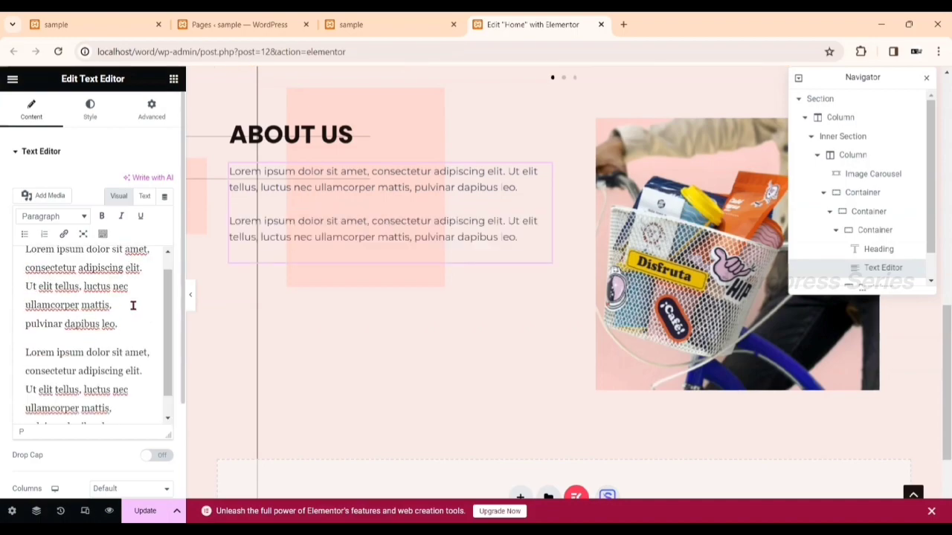
key("Delete")
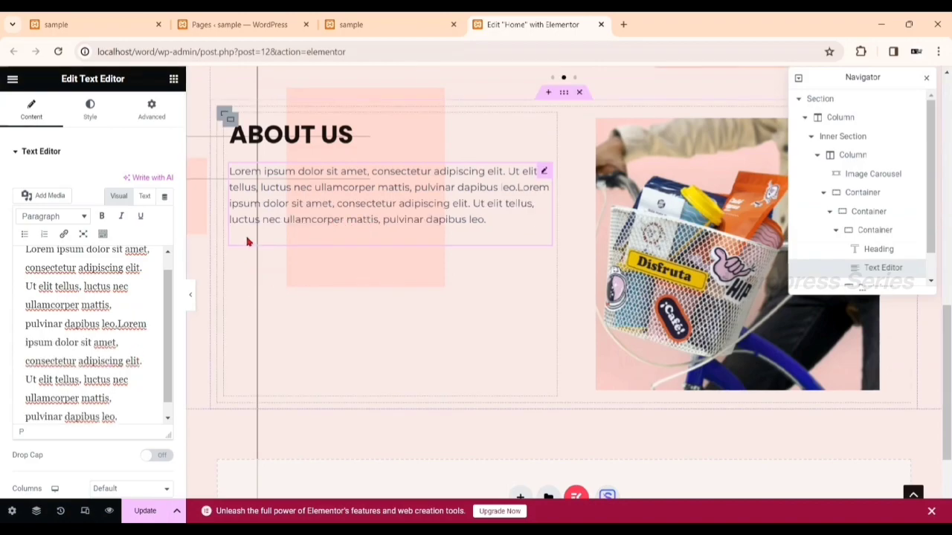
Duplicate the Text Editor widget to add a second Lorem ipsum paragraph below the first
right_click(330, 219)
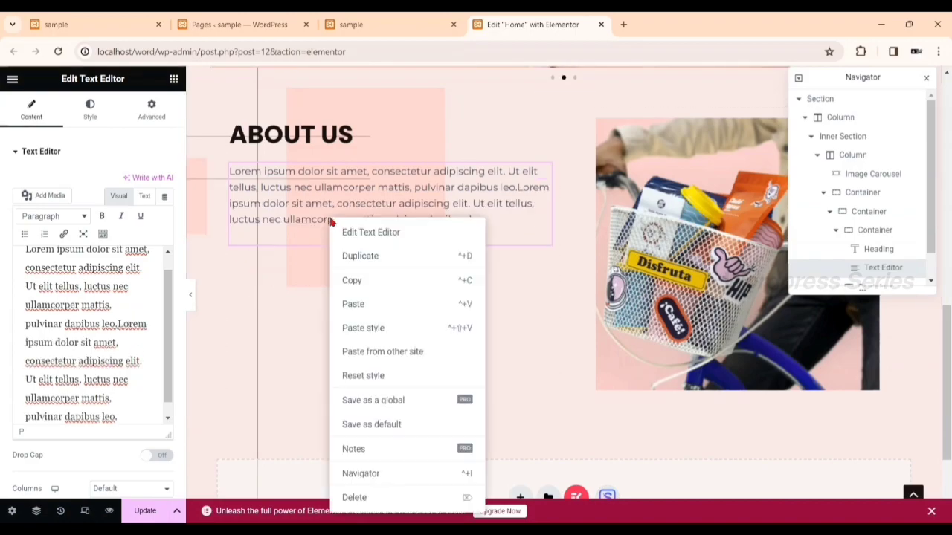
left_click(386, 255)
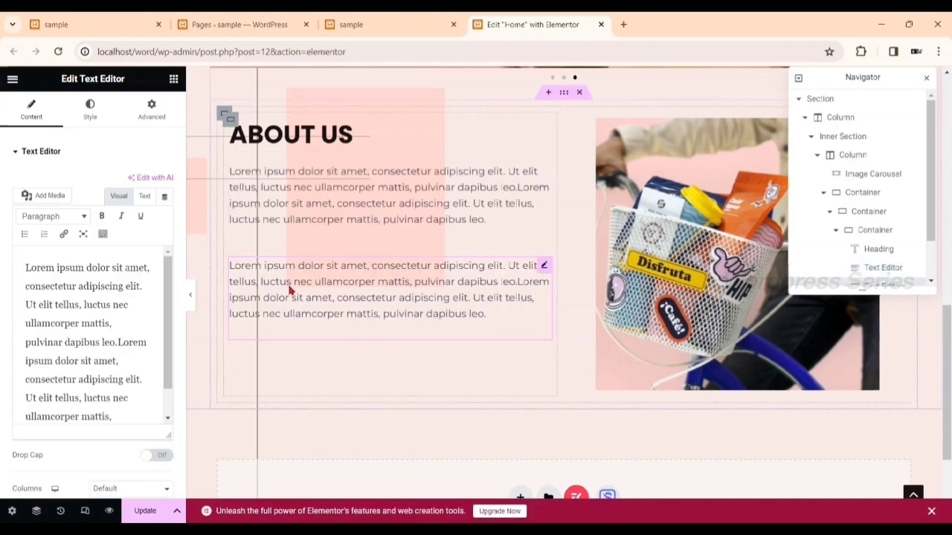
scroll(293, 282, "up", 1)
scroll(292, 282, "down", 1)
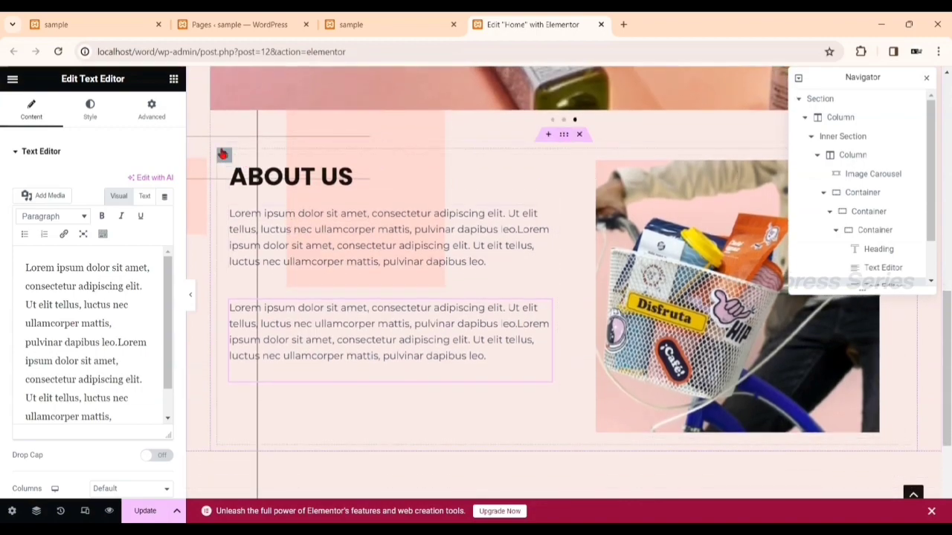
Give the container holding the ABOUT US heading and paragraphs a Classic background with a white color
left_click(224, 155)
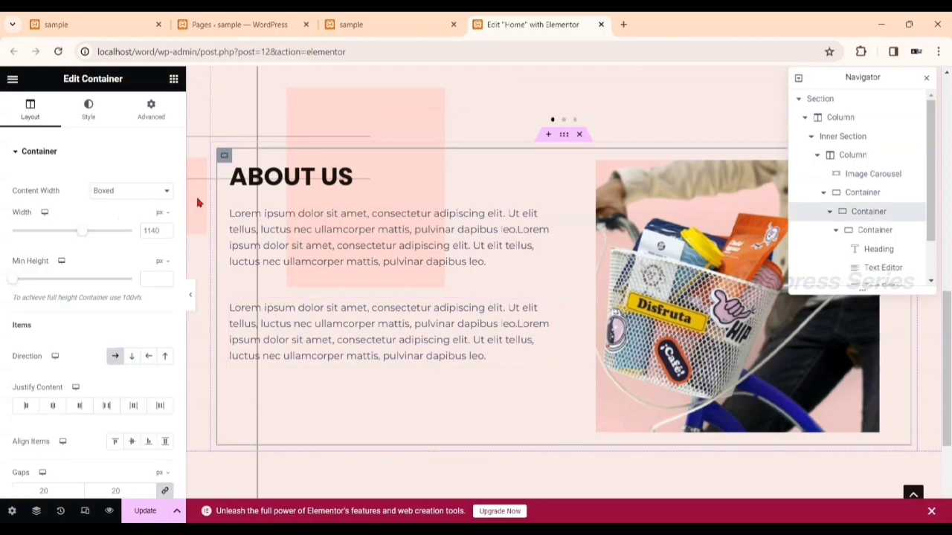
left_click(891, 232)
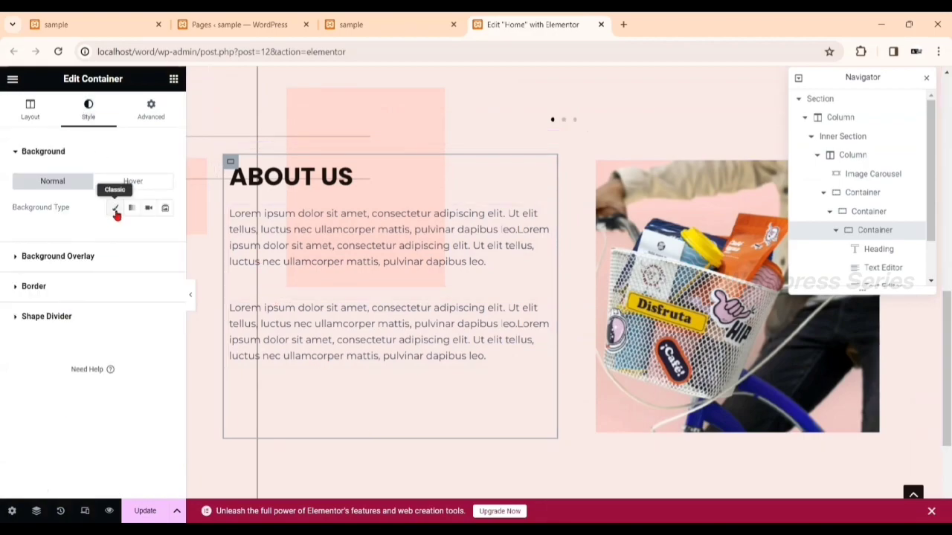
left_click(115, 209)
left_click(165, 233)
left_click_drag(123, 337, 91, 282)
left_click(2, 305)
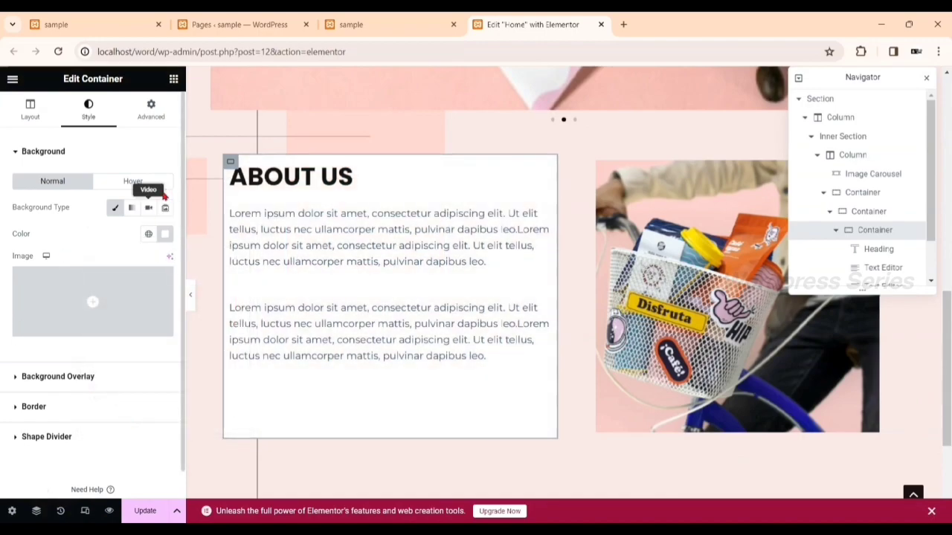
Try a linear Gradient background on the text container with #F4AAFF as the second color
left_click(131, 209)
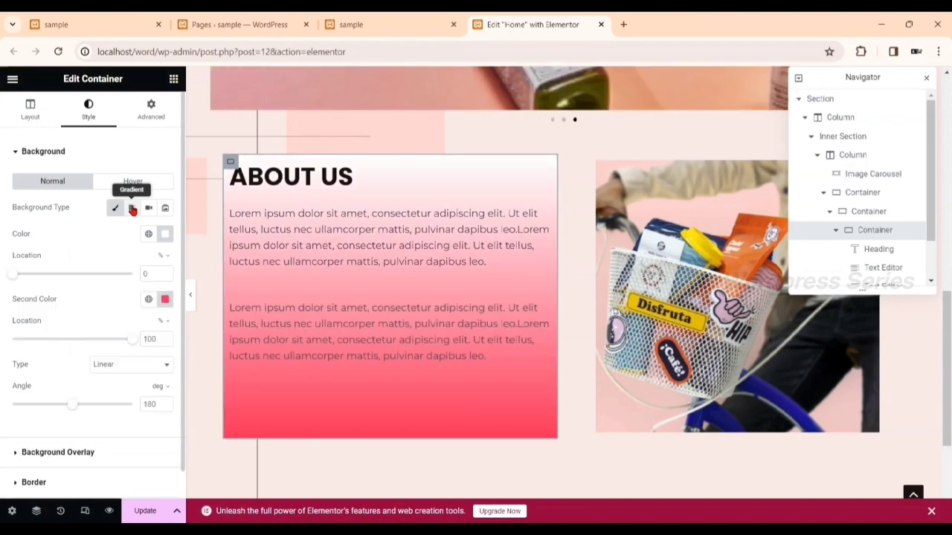
left_click(164, 299)
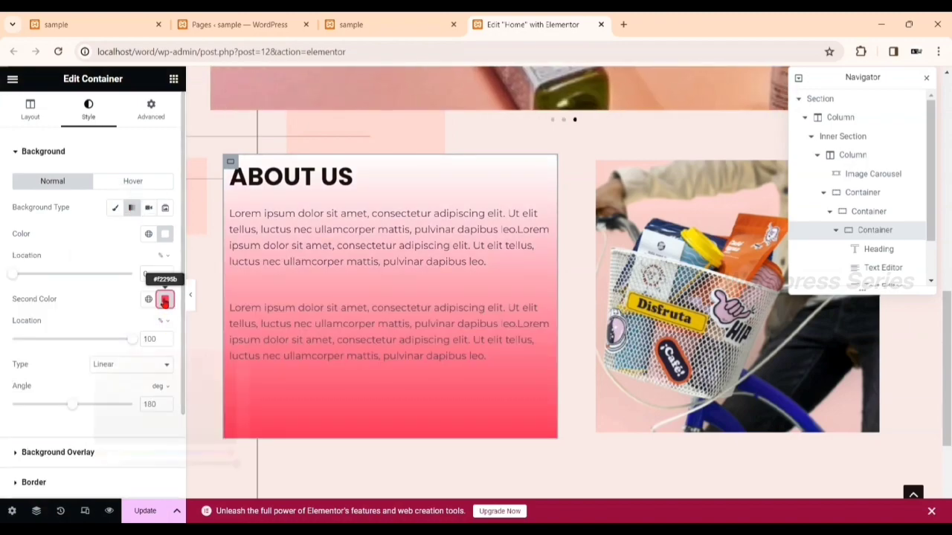
left_click_drag(126, 401, 104, 378)
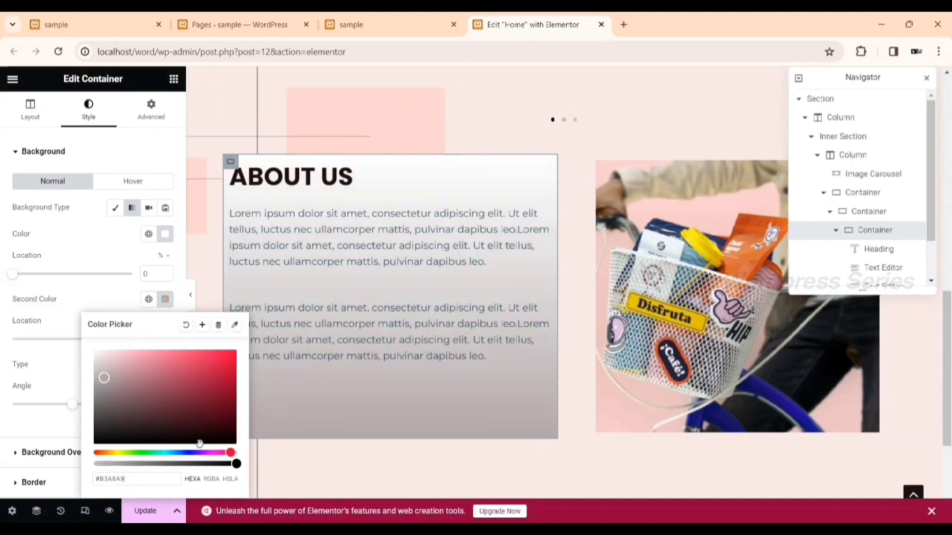
left_click_drag(228, 453, 150, 351)
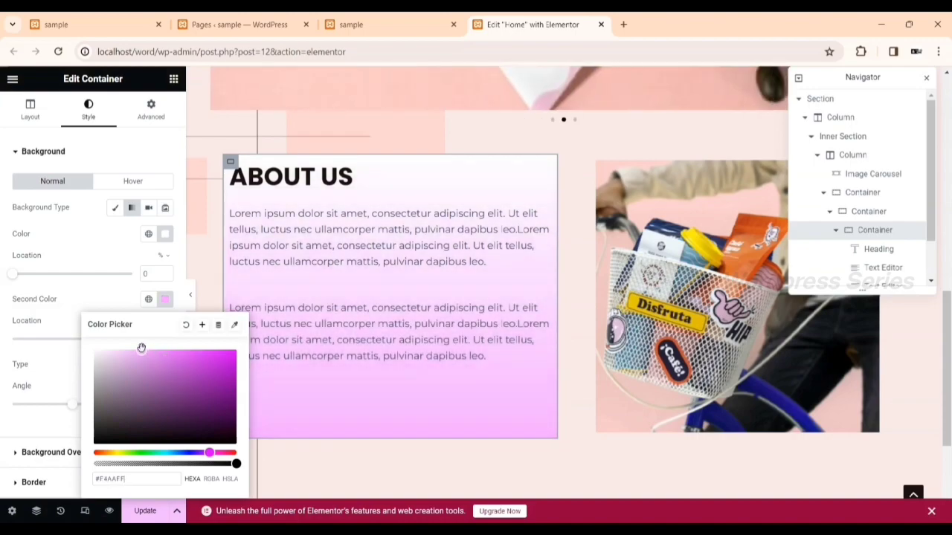
left_click(29, 326)
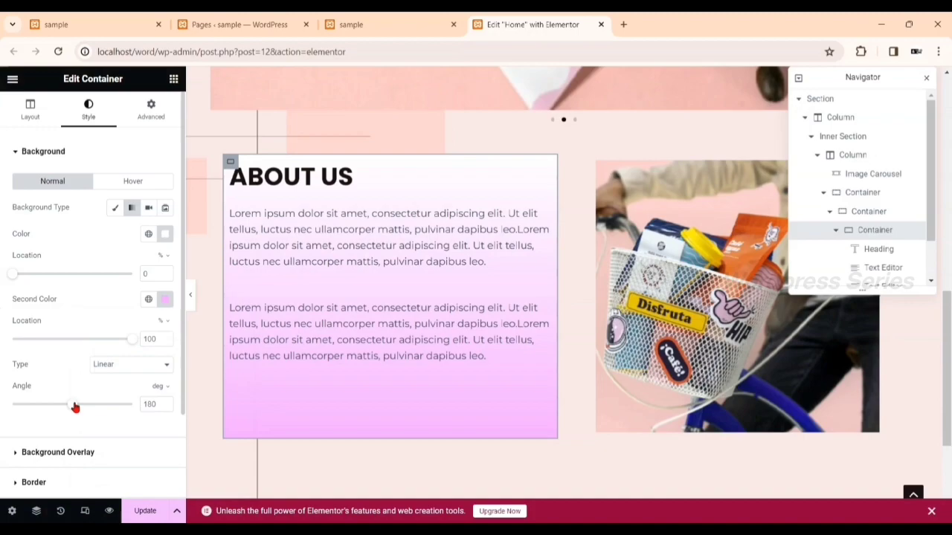
Try gradient locations of 20% and 64% with a 141-degree angle, and switch the background type back to Classic
mouse_move(77, 407)
left_mouse_down()
mouse_move(107, 411)
mouse_move(95, 413)
left_mouse_up()
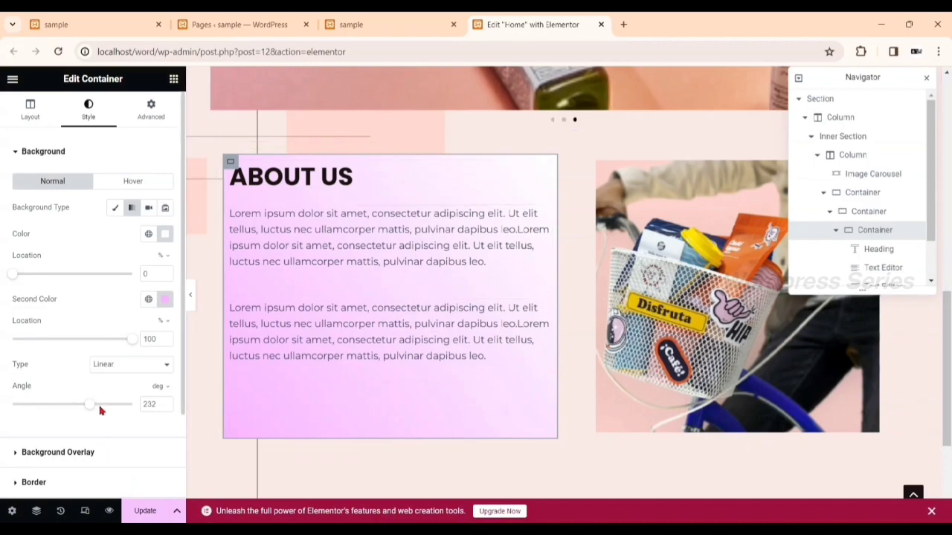
left_click_drag(93, 408, 79, 409)
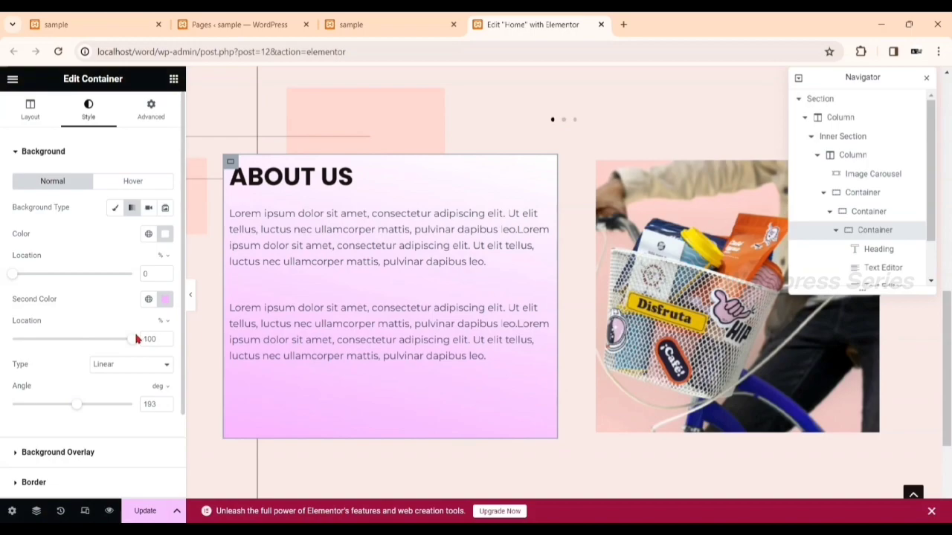
left_click_drag(131, 340, 57, 345)
left_click_drag(12, 279, 72, 279)
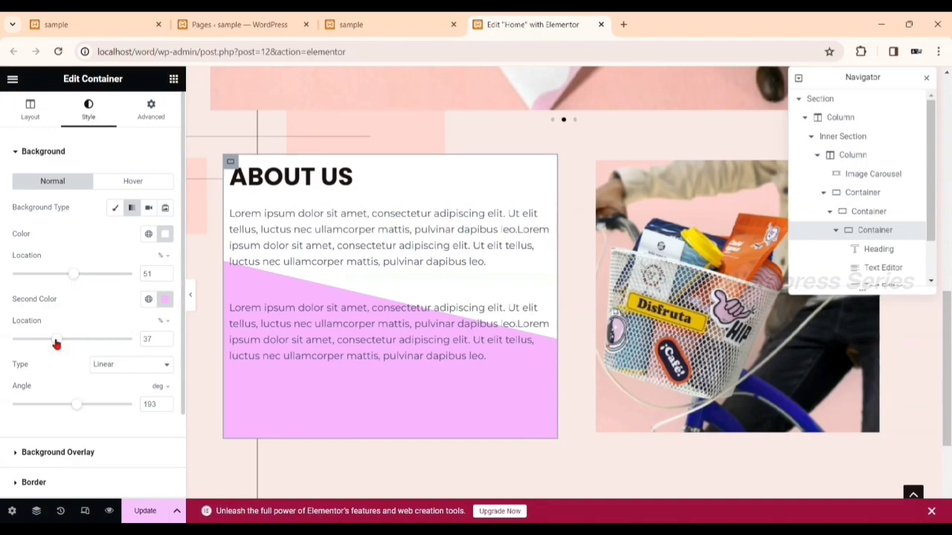
left_click_drag(55, 340, 101, 338)
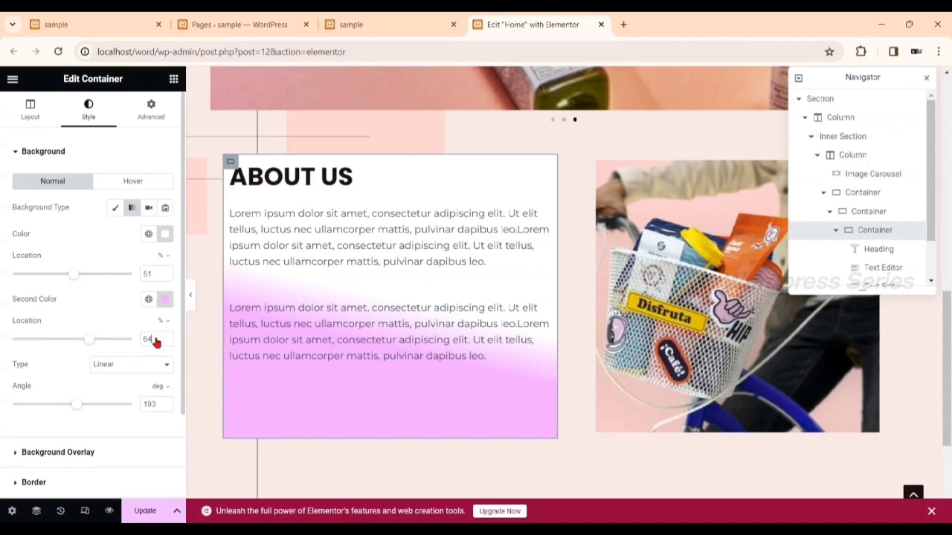
left_click_drag(76, 278, 44, 282)
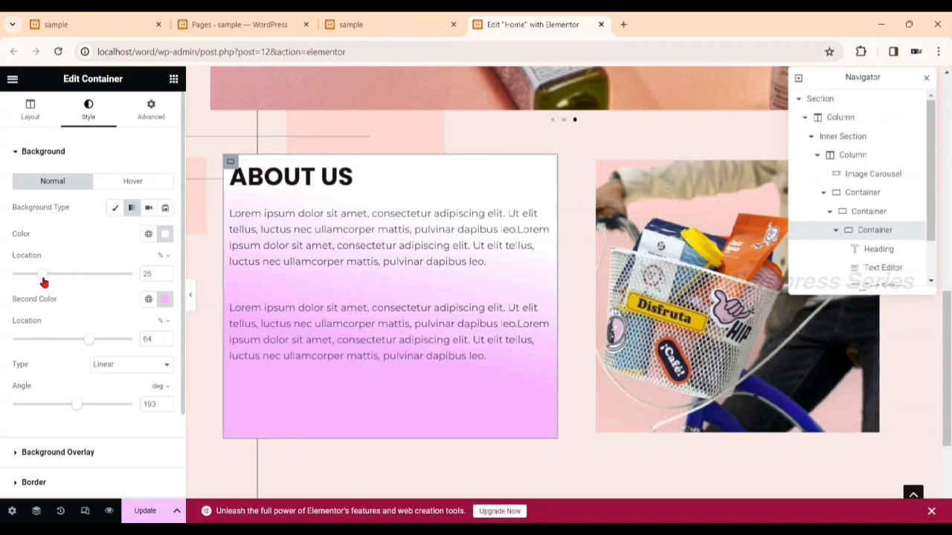
mouse_move(76, 405)
left_mouse_down()
mouse_move(18, 421)
mouse_move(63, 418)
left_mouse_up()
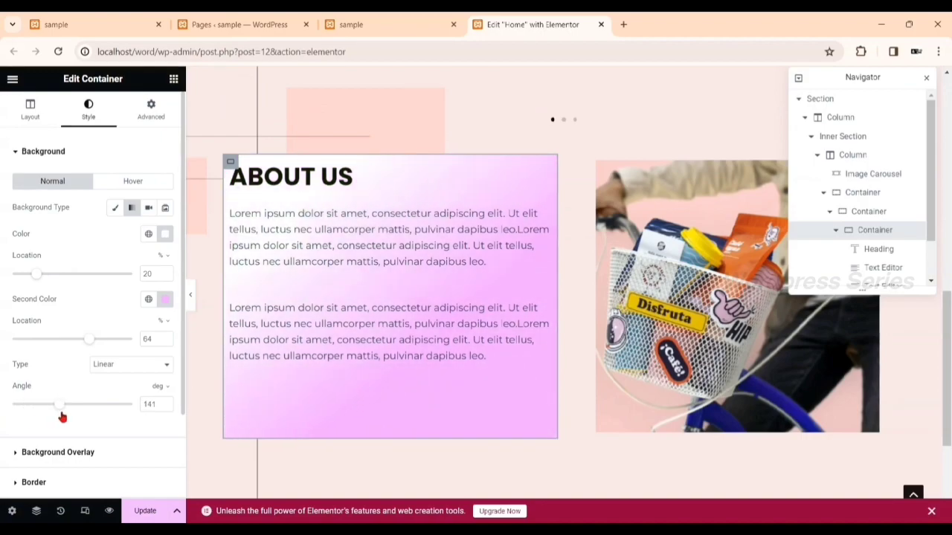
left_click(116, 209)
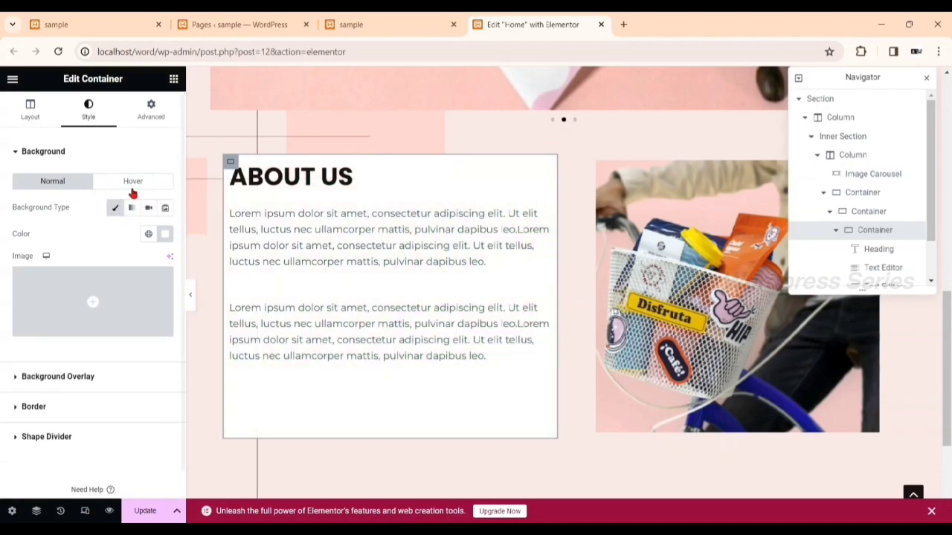
Unlink the text container's margin values and set only the top margin to 31 px
left_click(156, 107)
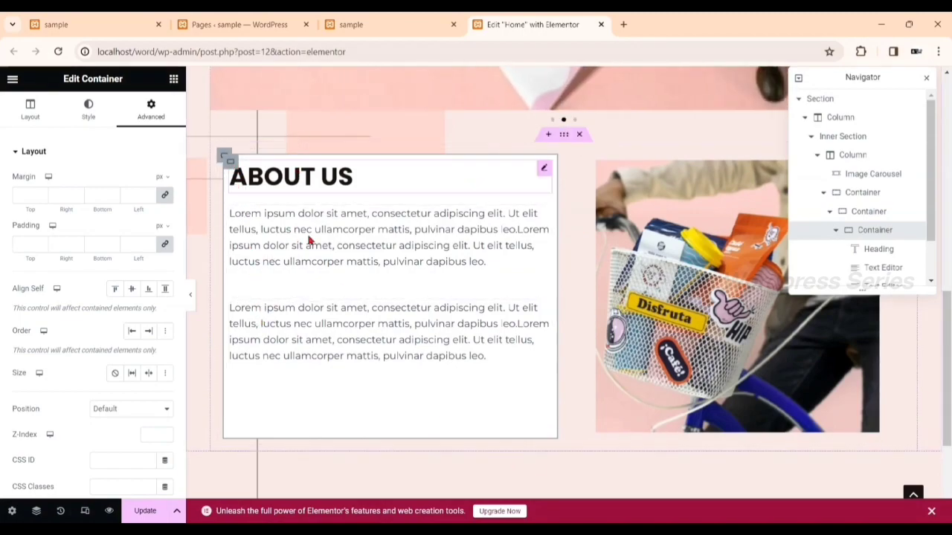
left_click(166, 196)
left_click(41, 193)
left_click_drag(40, 195, 41, 195)
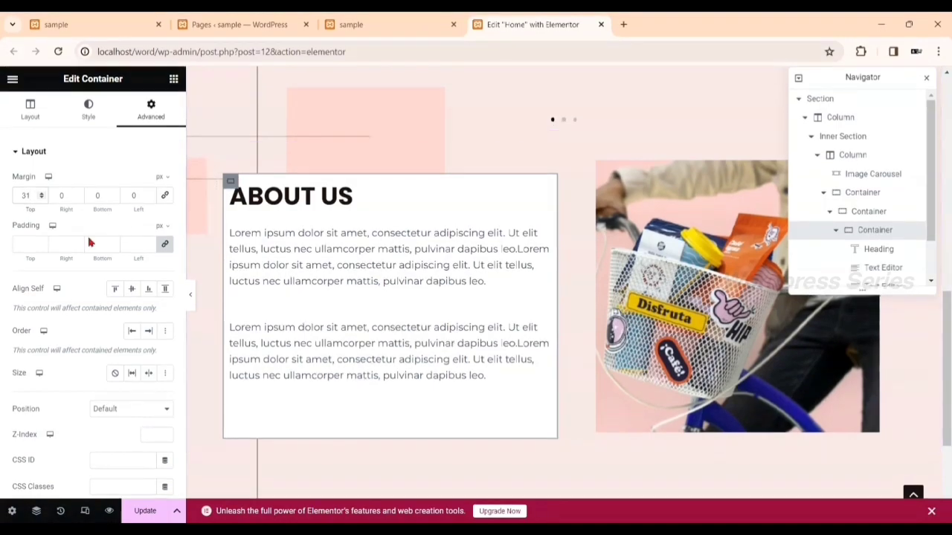
Set the text container's top padding to 22 px and link the values to apply it on all sides
left_click(44, 243)
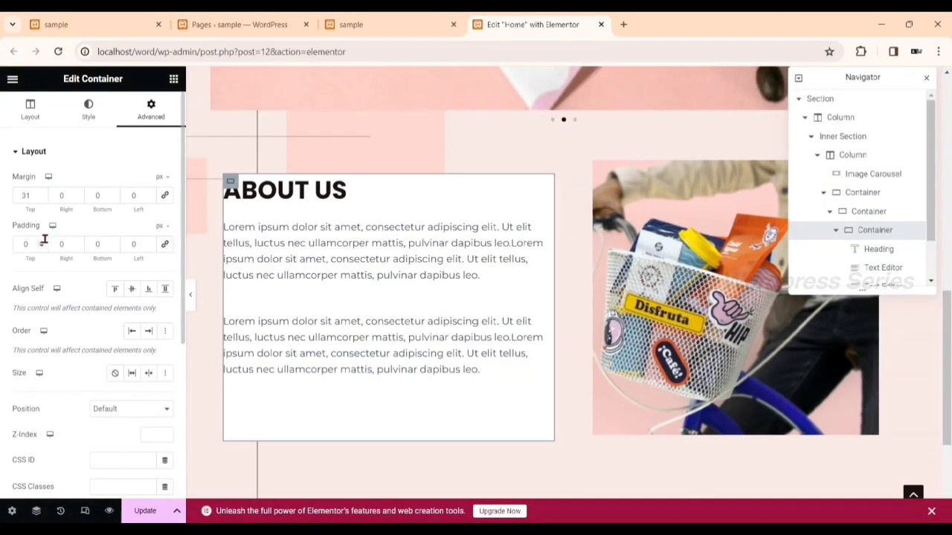
left_click_drag(41, 243, 40, 243)
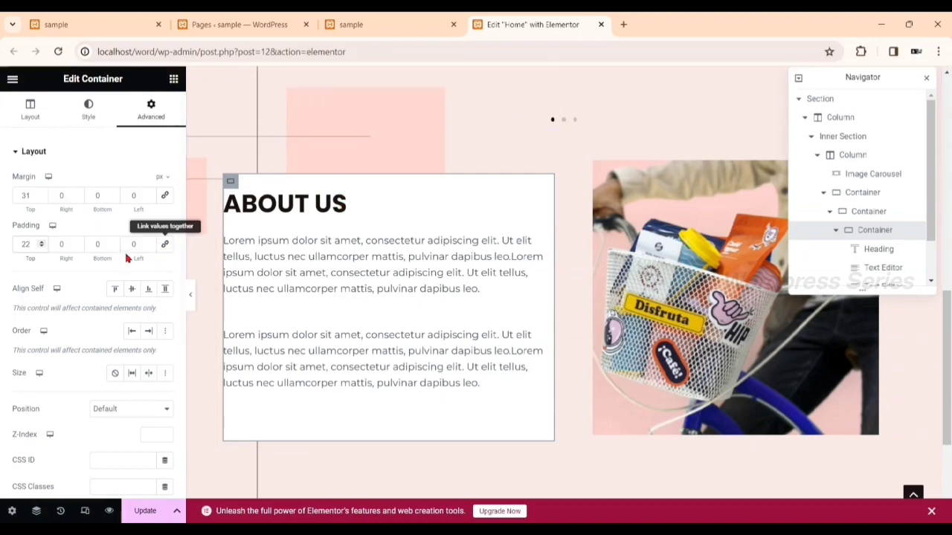
left_click(166, 248)
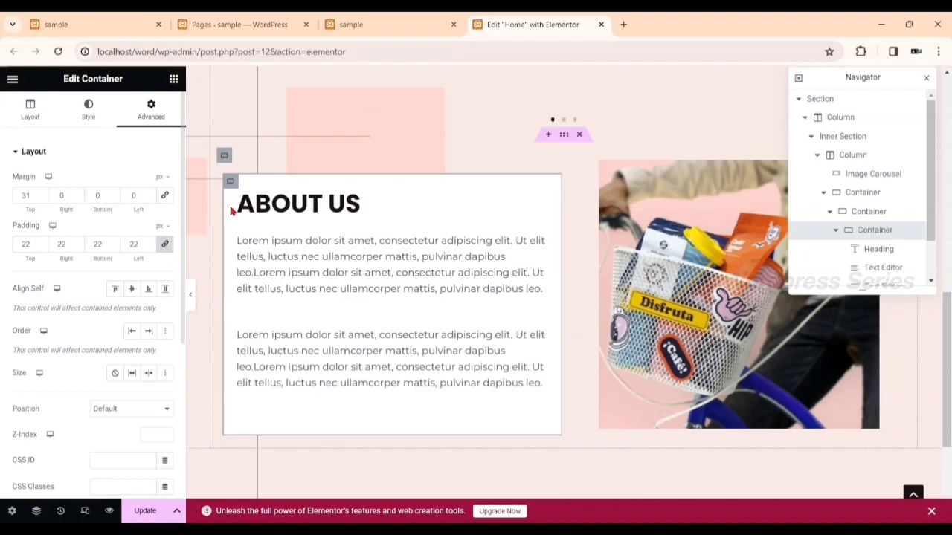
Link the text container's margin values and set the margin to 13 px on all sides
left_click(165, 195)
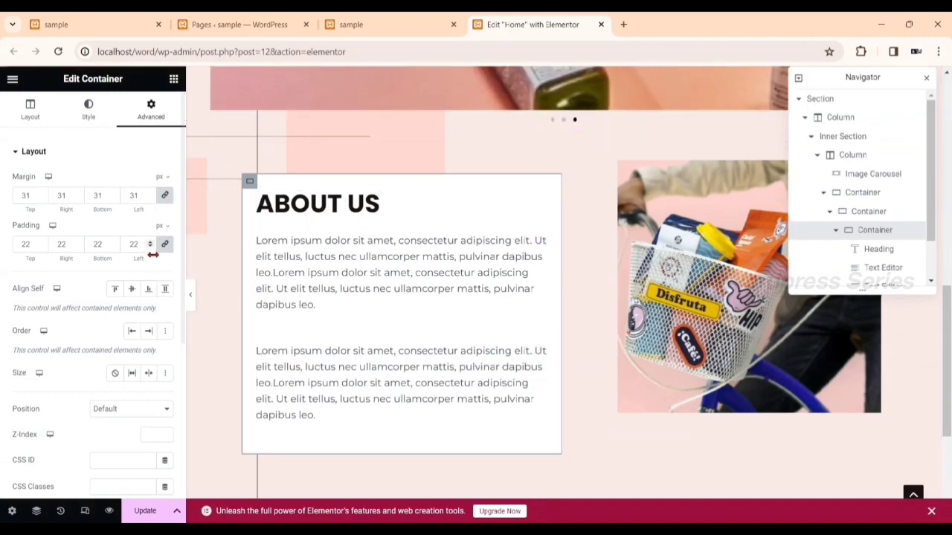
left_click(150, 200)
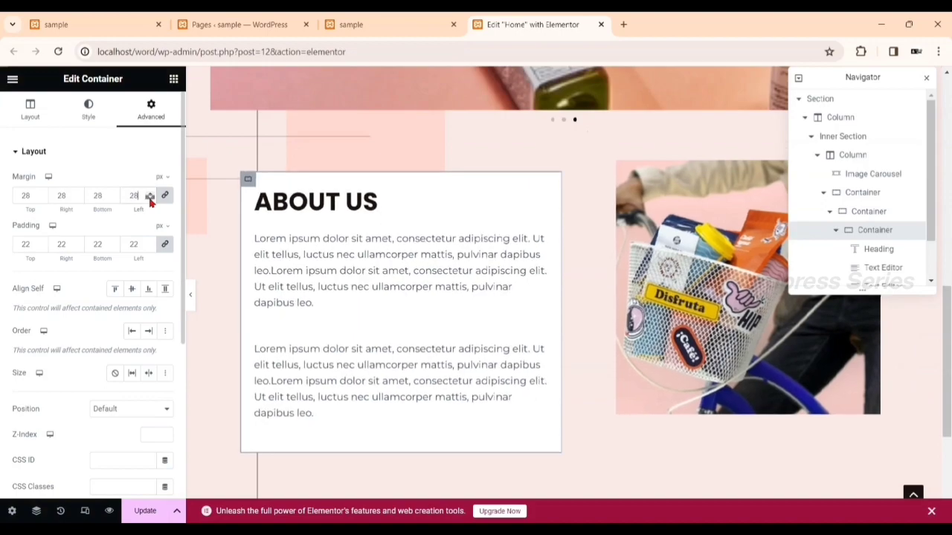
left_click(150, 199)
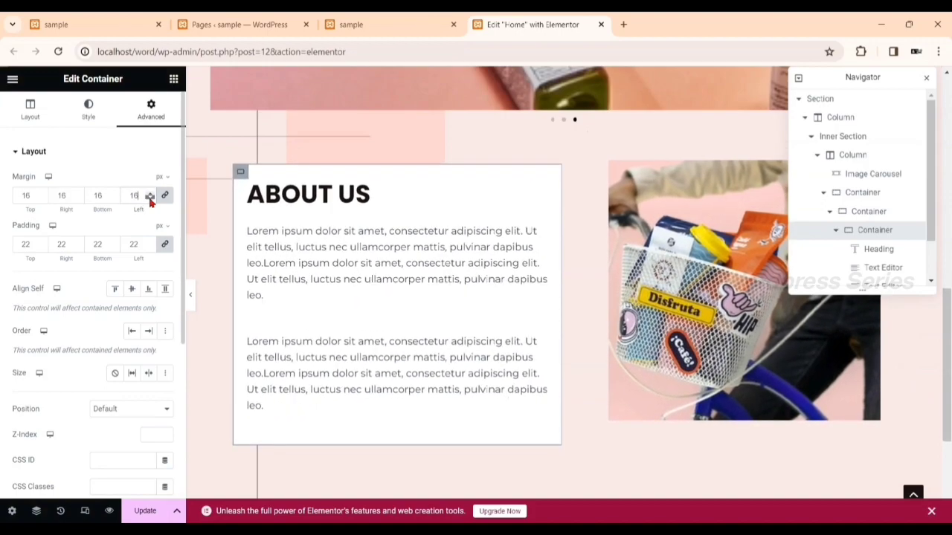
Set the text container's padding to 35 px on all sides and briefly preview the page without the editing panel
left_click(150, 243)
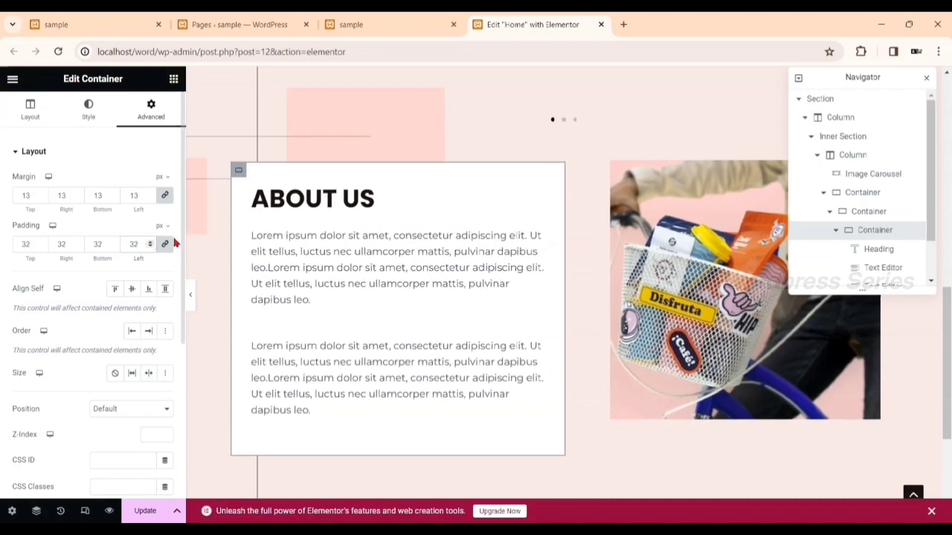
left_click(151, 243)
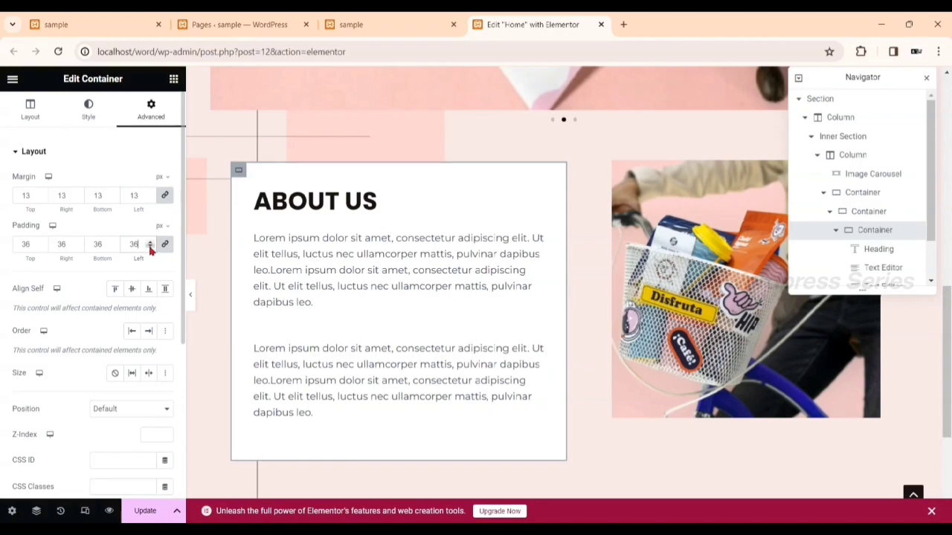
left_click(150, 248)
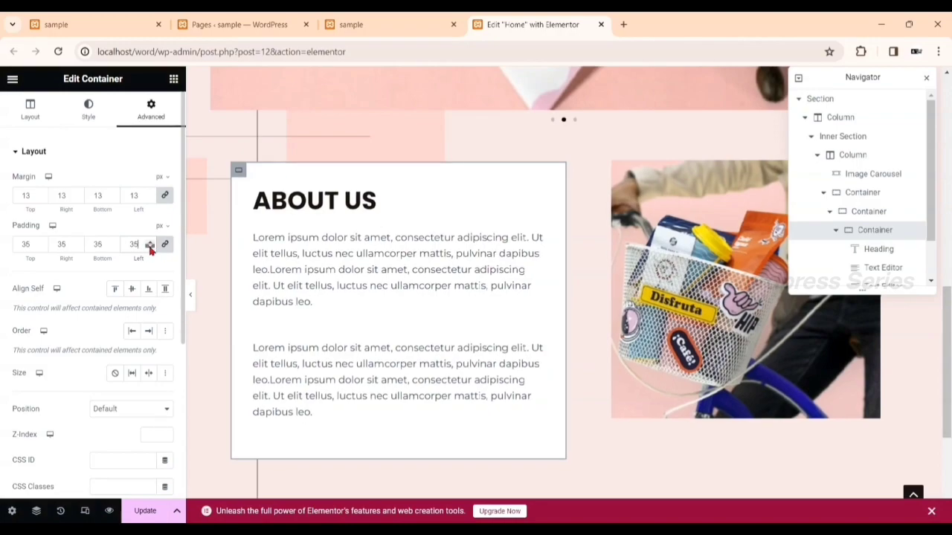
left_click(192, 296)
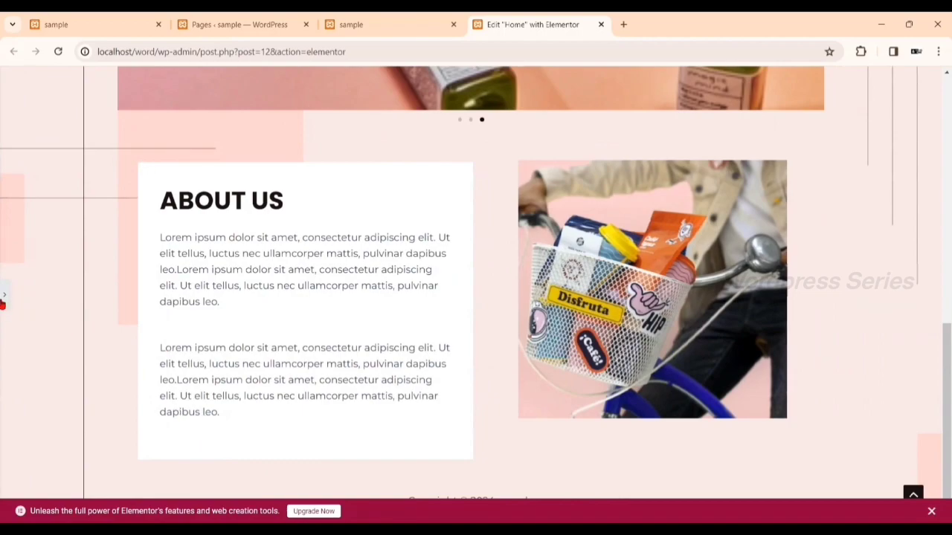
left_click(3, 299)
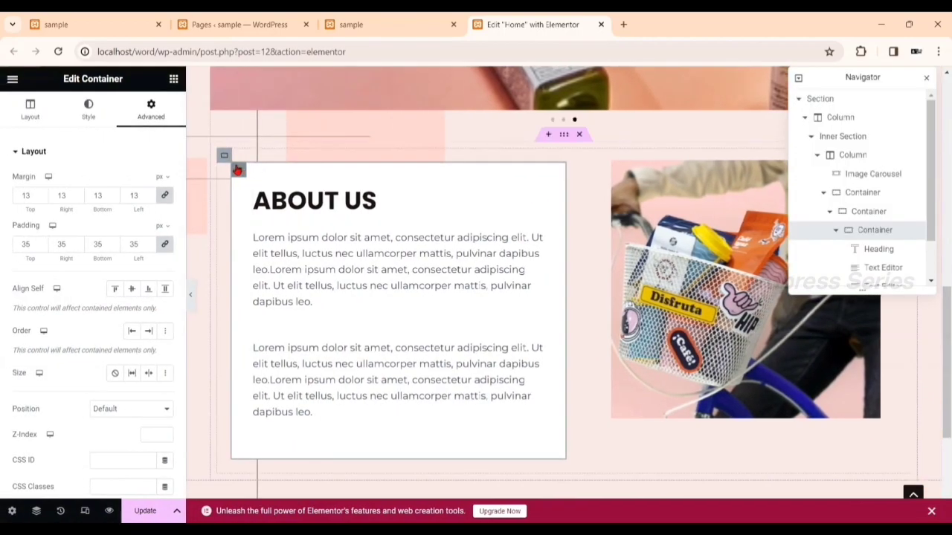
Set a border radius of 15 px on all corners of the text container and preview the page without the editing panel
left_click(88, 109)
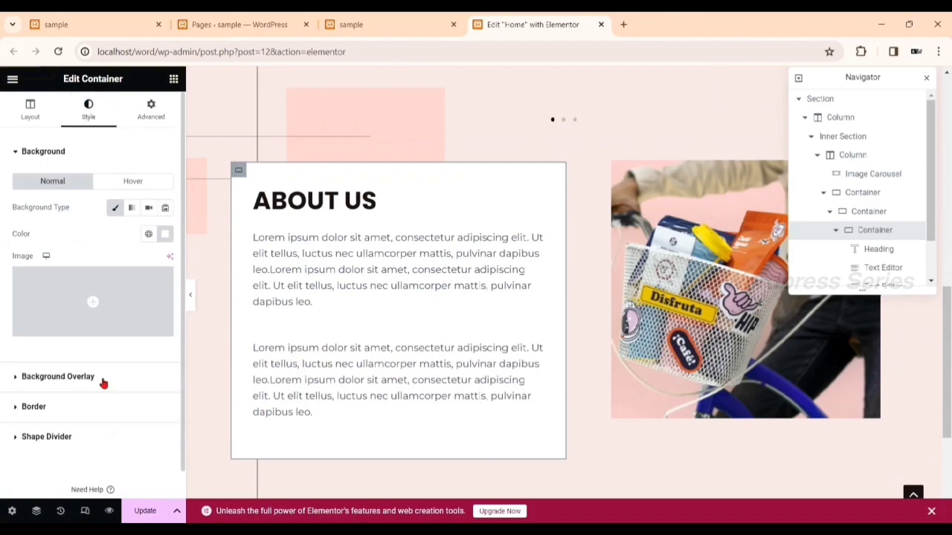
scroll(103, 383, "down", 1)
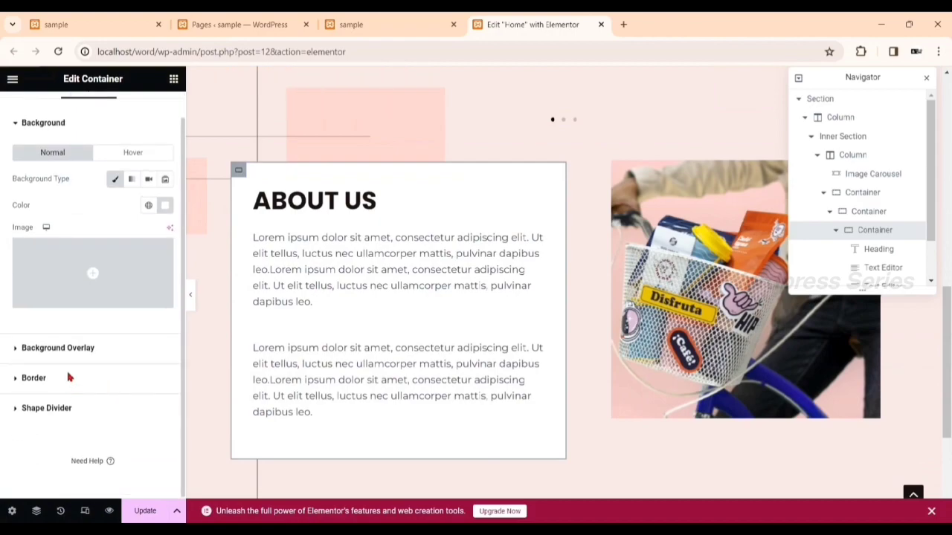
left_click(68, 378)
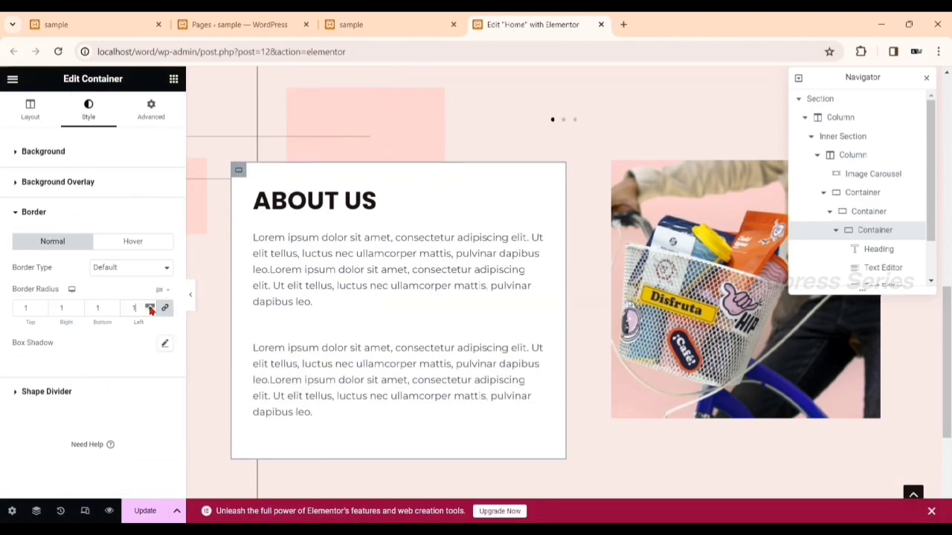
left_click(150, 307)
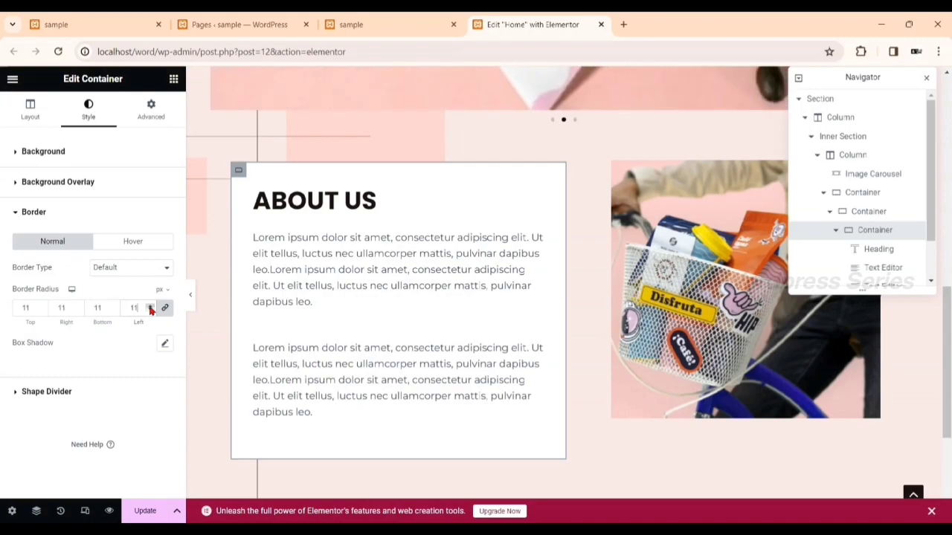
left_click(150, 306)
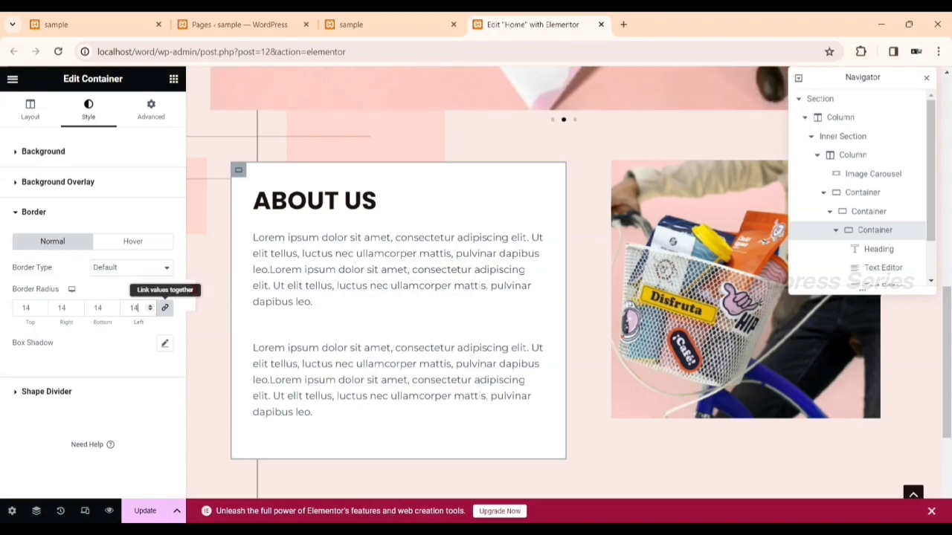
left_click(150, 307)
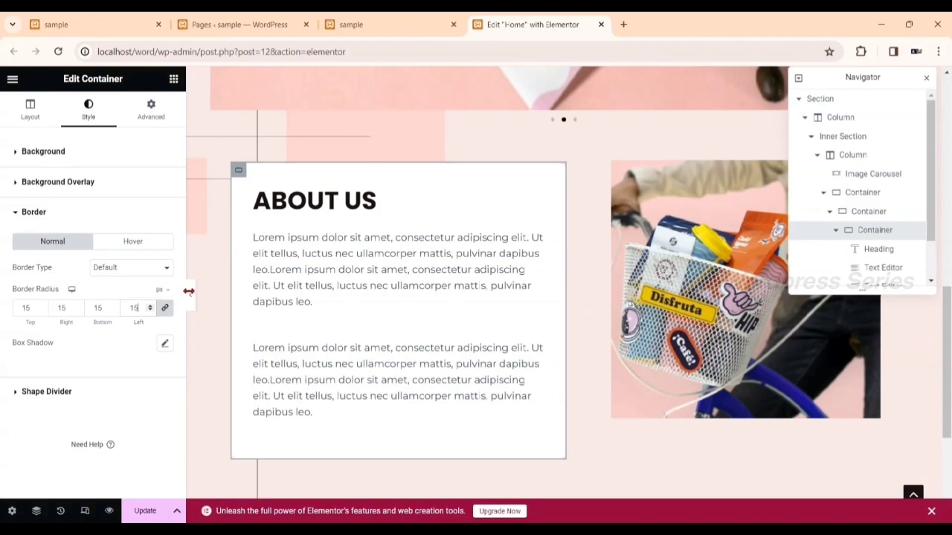
left_click(191, 296)
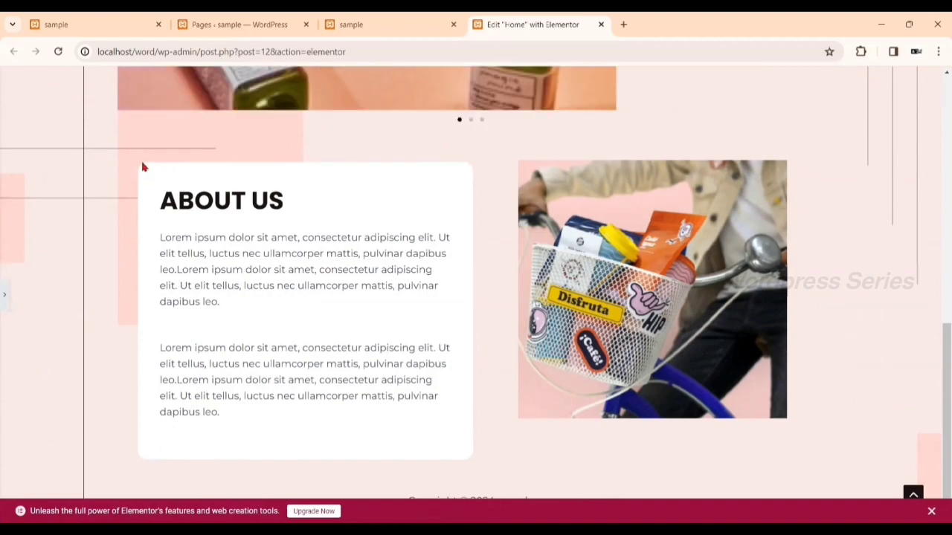
Add a box shadow with default values to the text container and preview the page without the editing panel
left_click(6, 301)
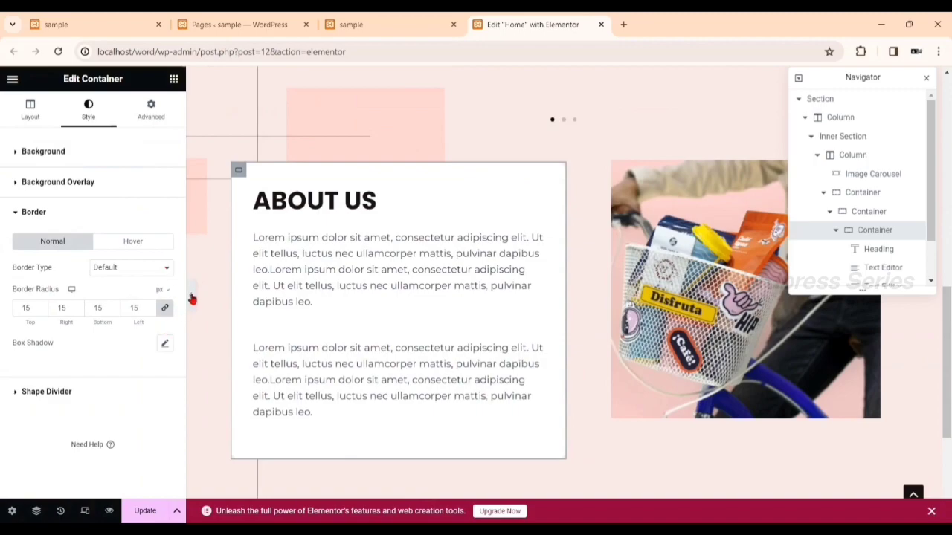
left_click(192, 298)
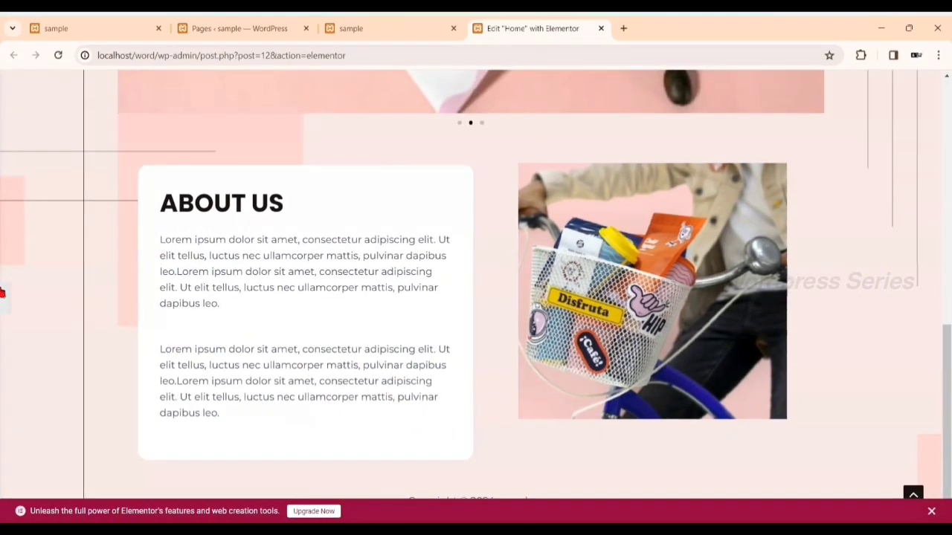
left_click(3, 292)
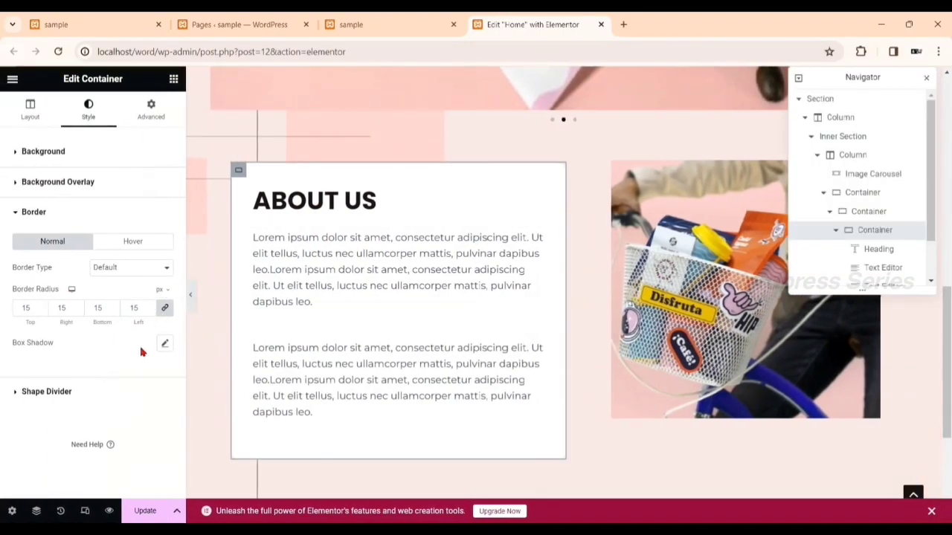
left_click(165, 344)
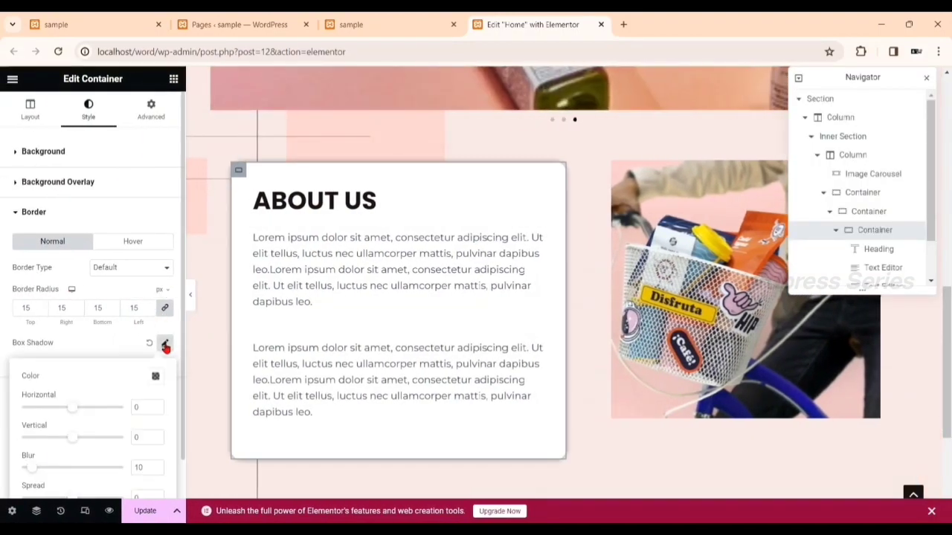
left_click(191, 300)
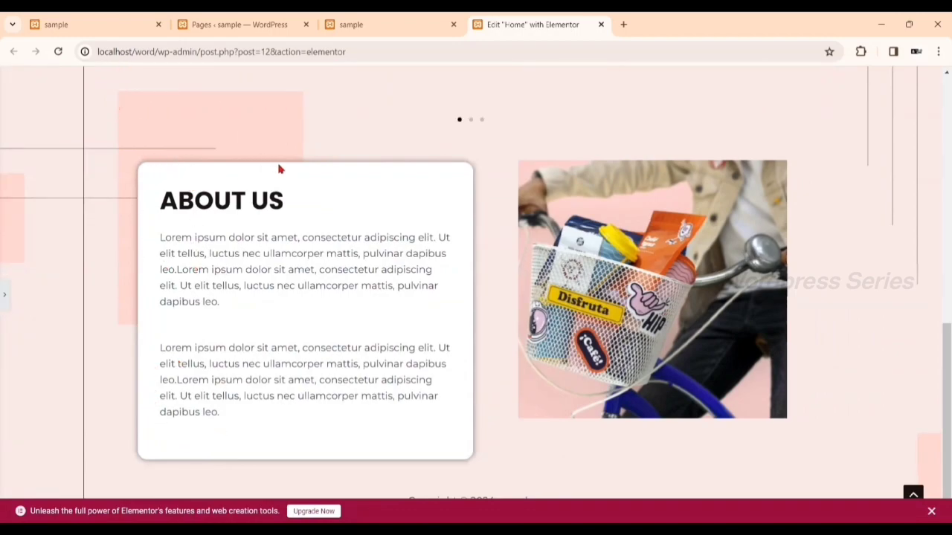
left_click(4, 292)
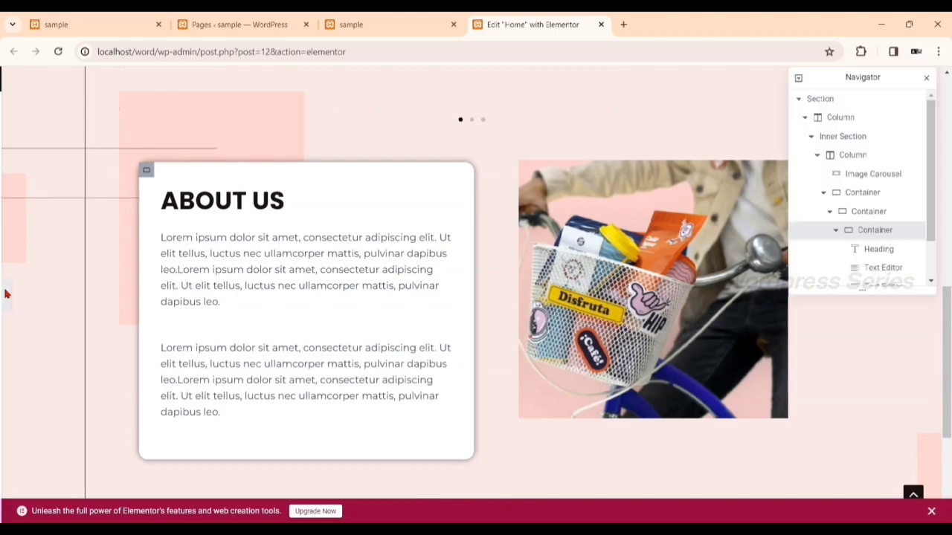
Set the text container's box shadow position to Inset and preview the page without the editing panel
left_click(164, 345)
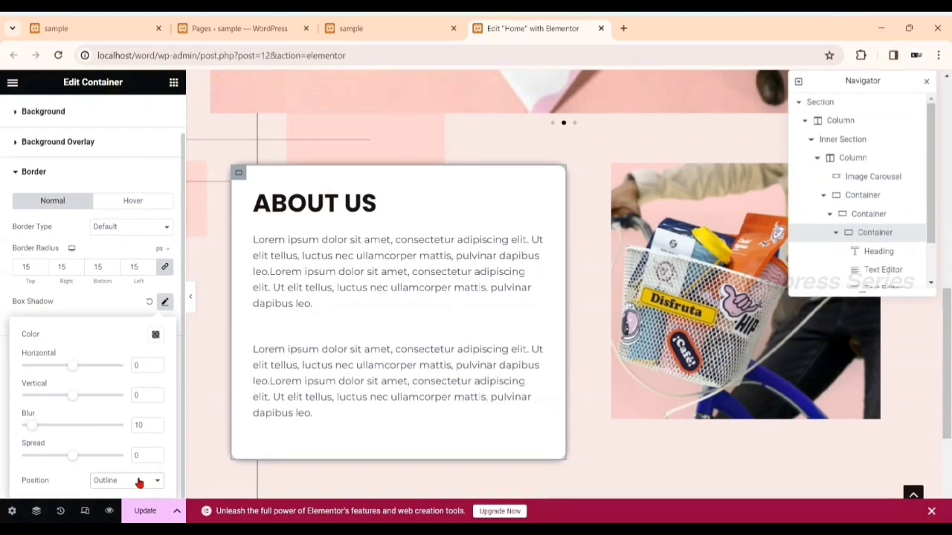
left_click(128, 507)
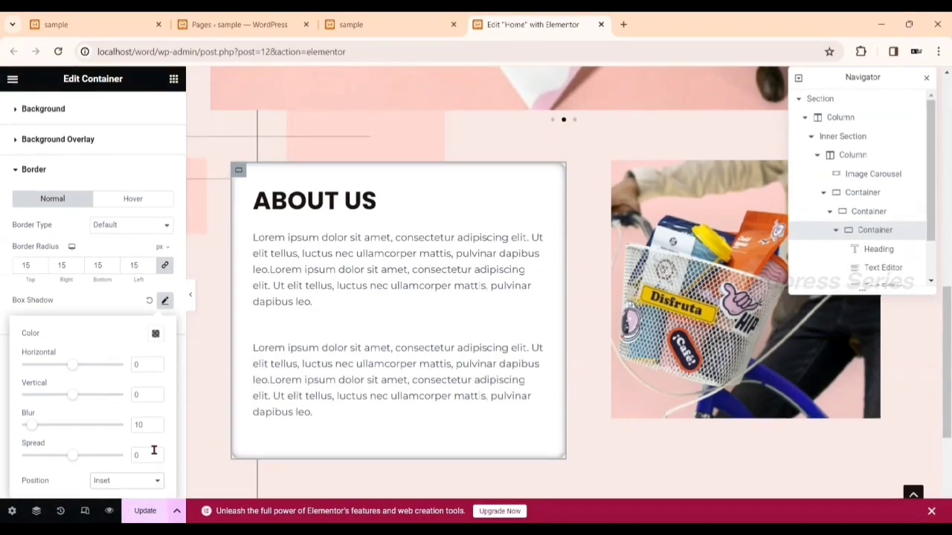
left_click(191, 295)
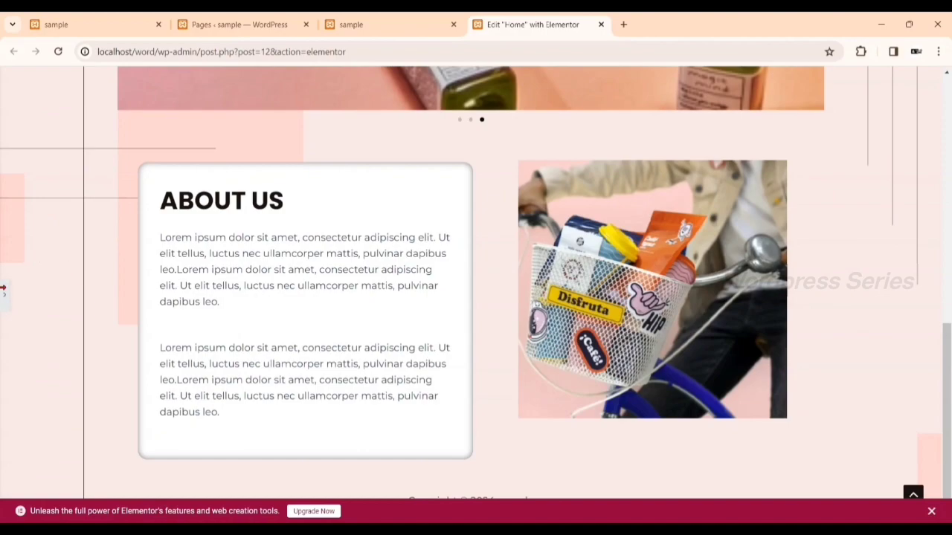
left_click(4, 292)
Change the text container's box shadow color to translucent red, rgba(255, 56, 56, 0.5), and preview the page
left_click(165, 300)
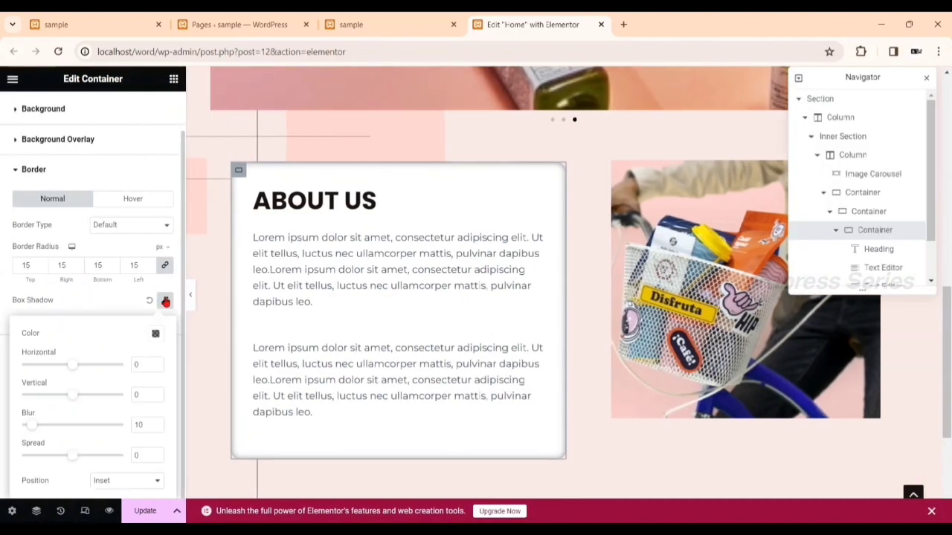
left_click(156, 334)
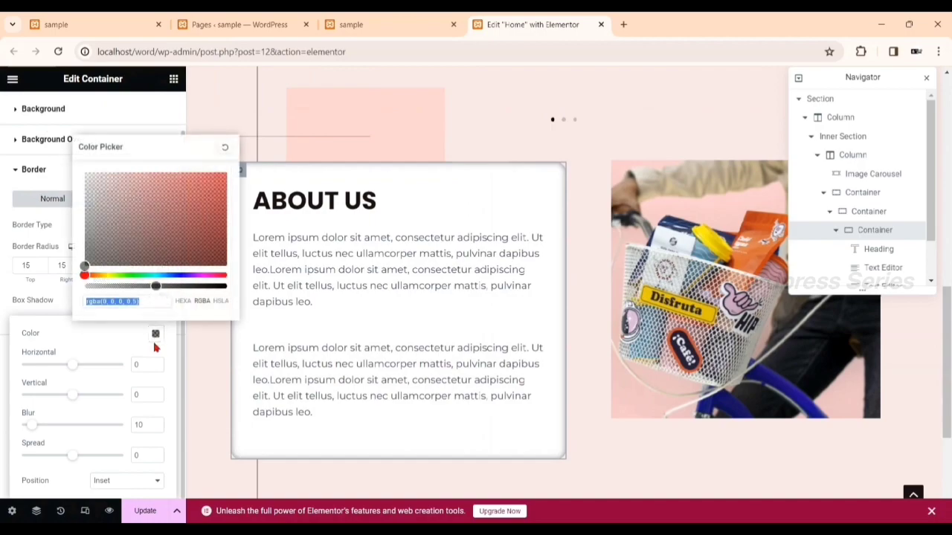
left_click_drag(133, 233, 195, 171)
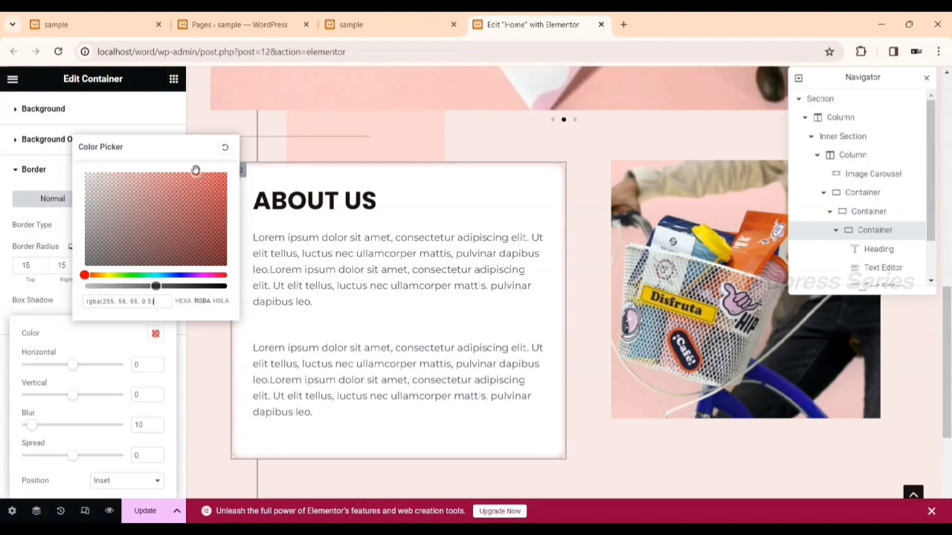
left_click(2, 266)
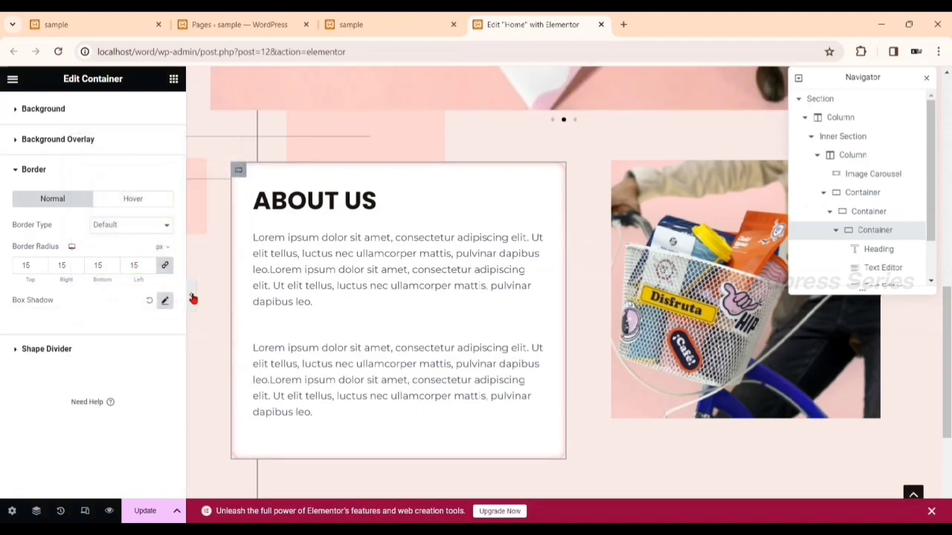
left_click(192, 298)
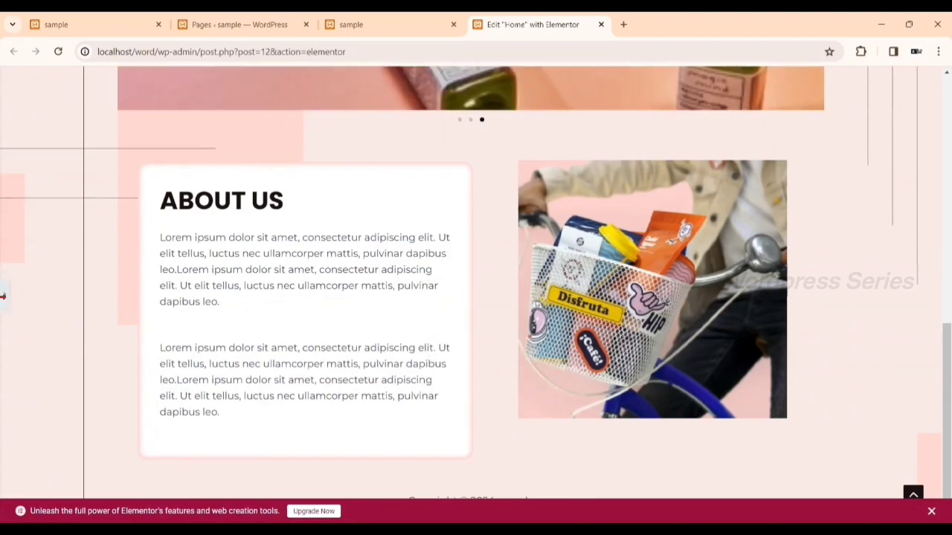
left_click(3, 296)
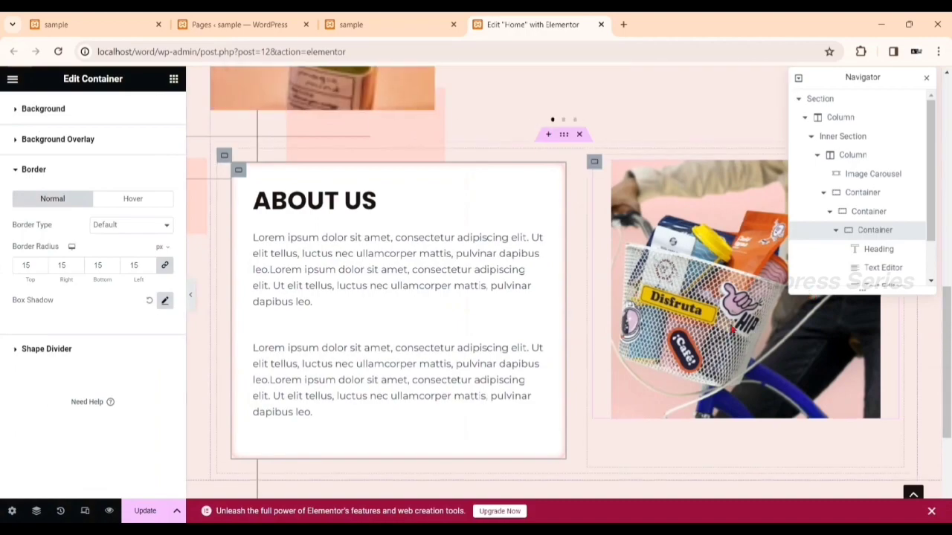
Set the bicycle basket image's max width to 100% and its border radius to 18 px on all corners, previewing the page
left_click(732, 330)
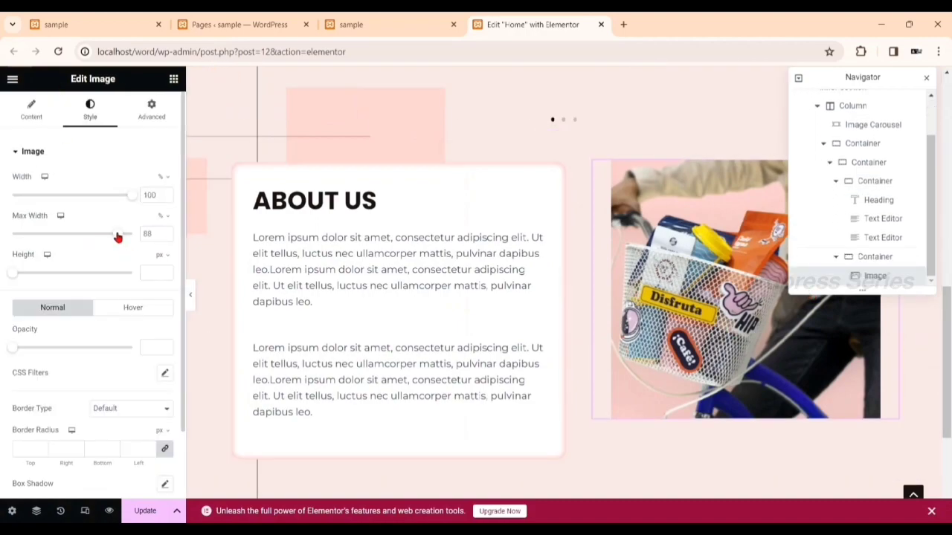
left_click_drag(116, 236, 148, 233)
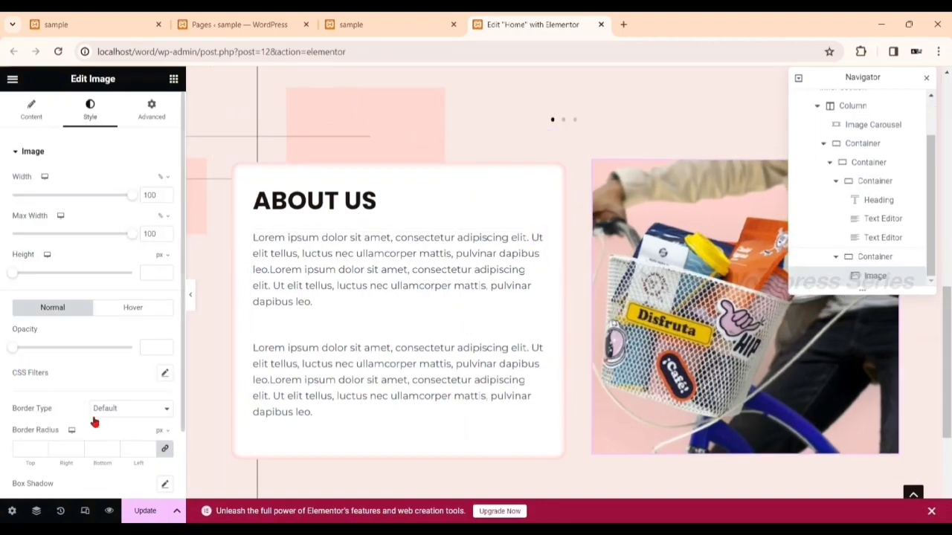
left_click(151, 447)
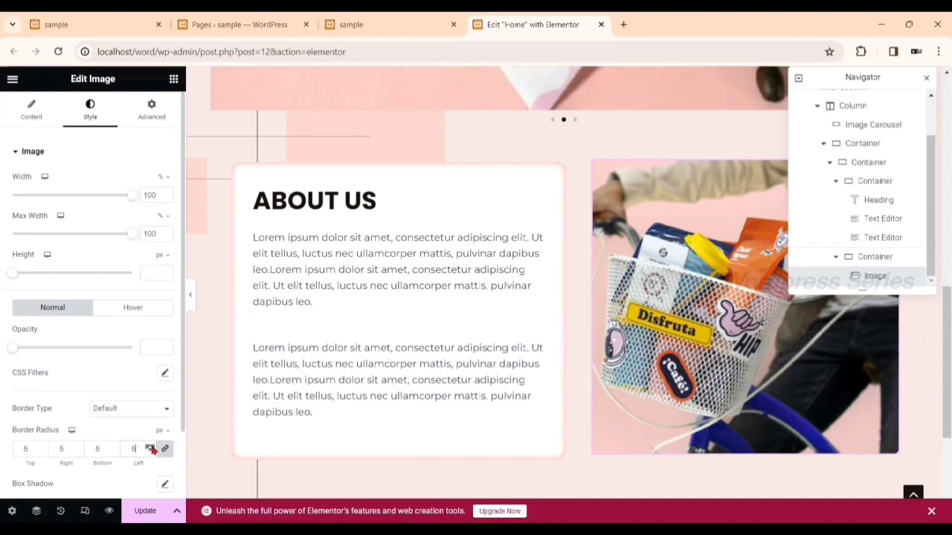
left_click(191, 300)
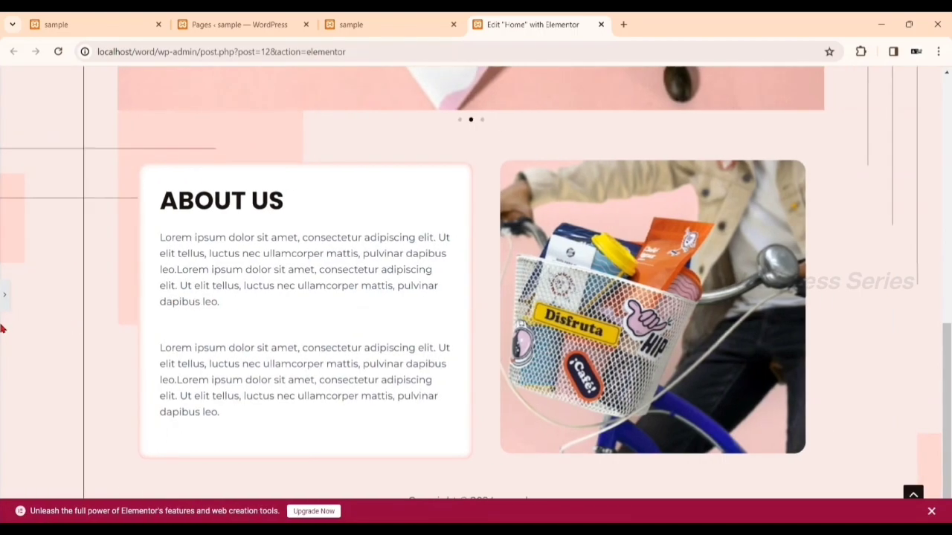
left_click(4, 295)
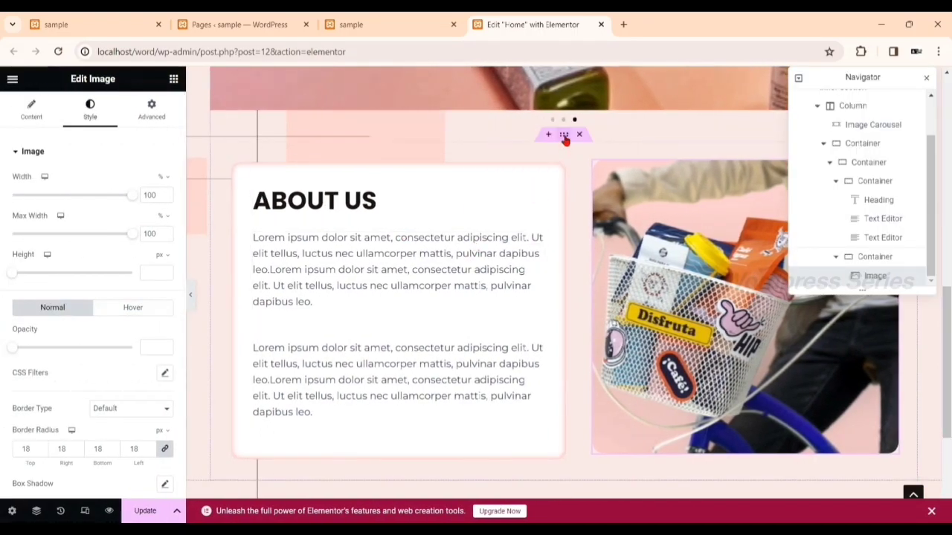
Set the content width of the outer container holding the text box and image to Full Width
left_click(565, 137)
left_click(124, 191)
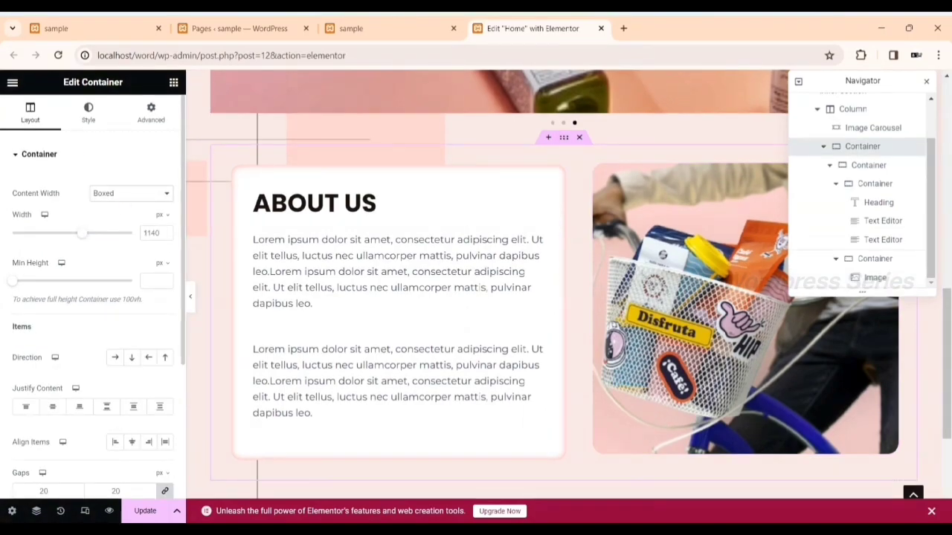
left_click(123, 215)
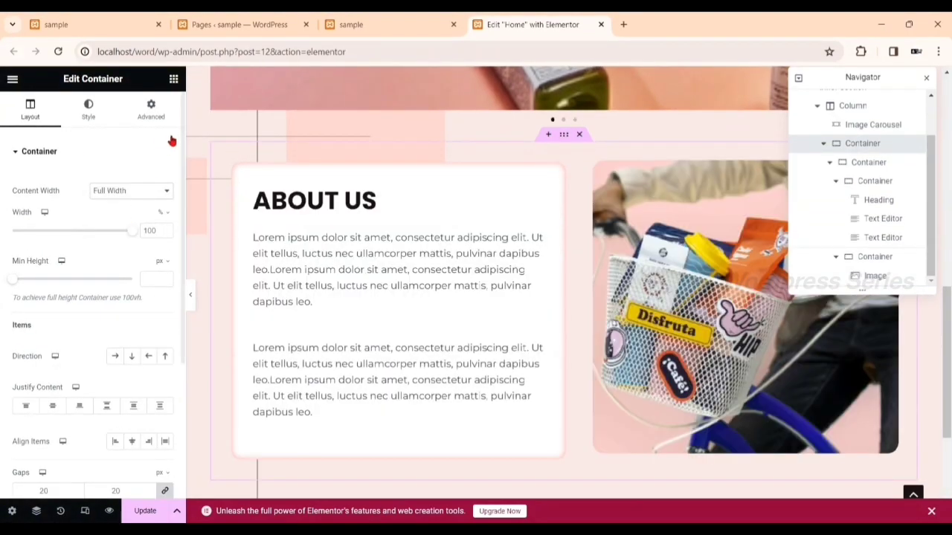
Give the outer container a classic background with the white color #FFFFFF
left_click(87, 119)
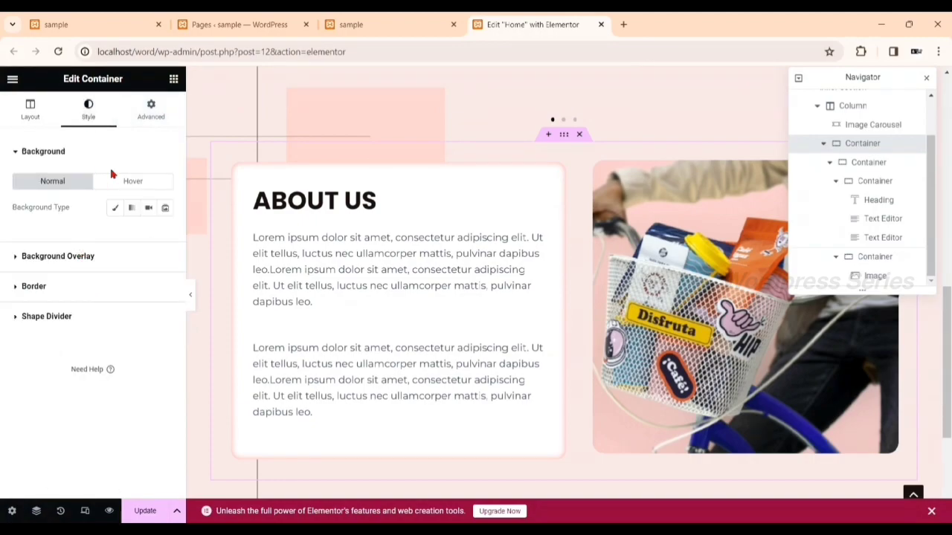
left_click(115, 208)
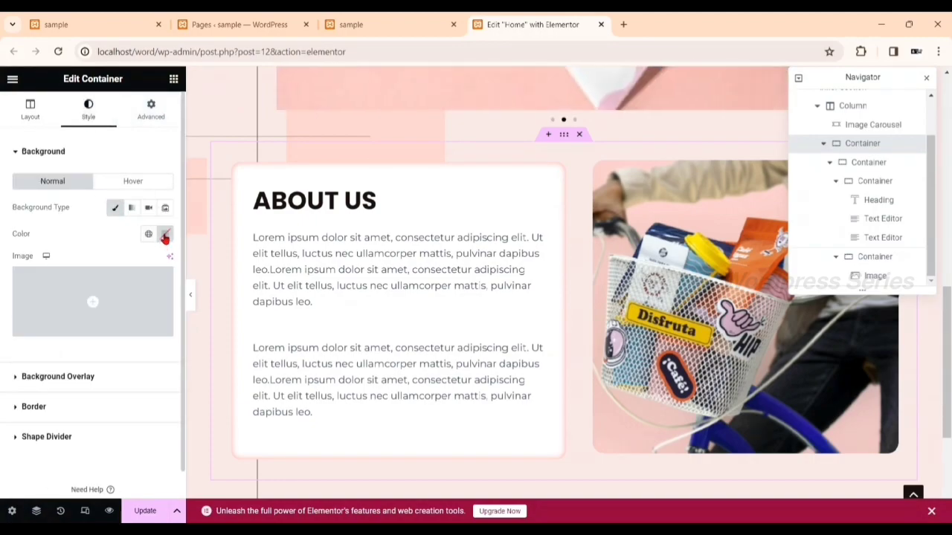
left_click(164, 235)
left_click_drag(138, 314, 41, 277)
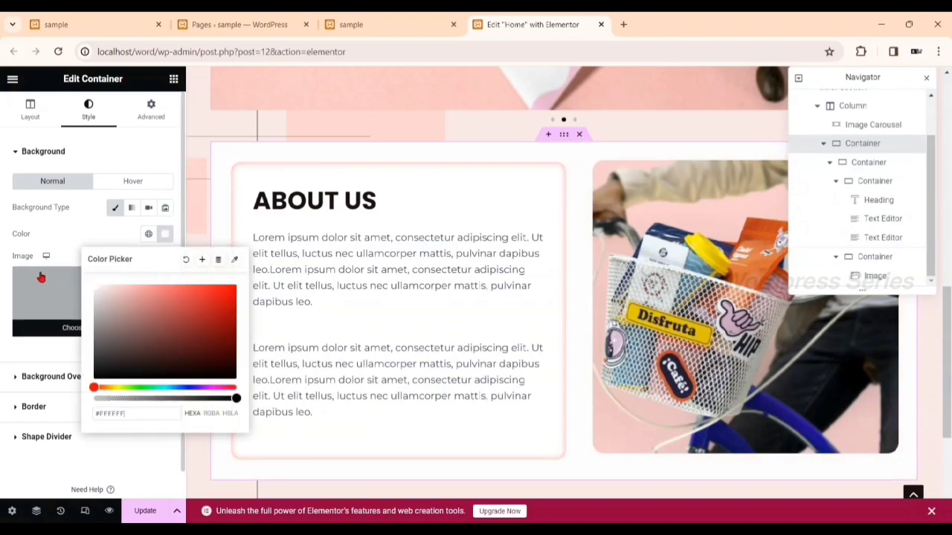
left_click(192, 237)
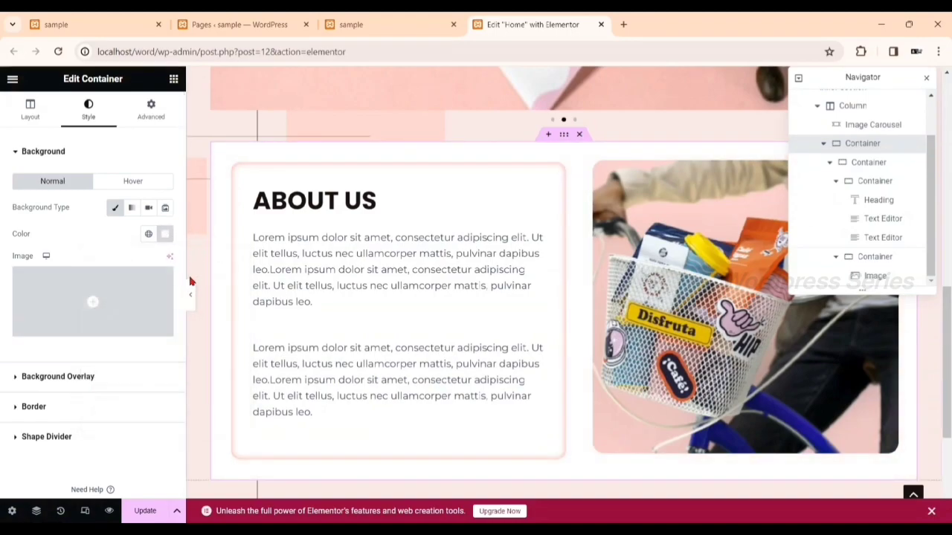
Preview the page without the editing panel and examine the carousel, the About us section and the footer
left_click(191, 296)
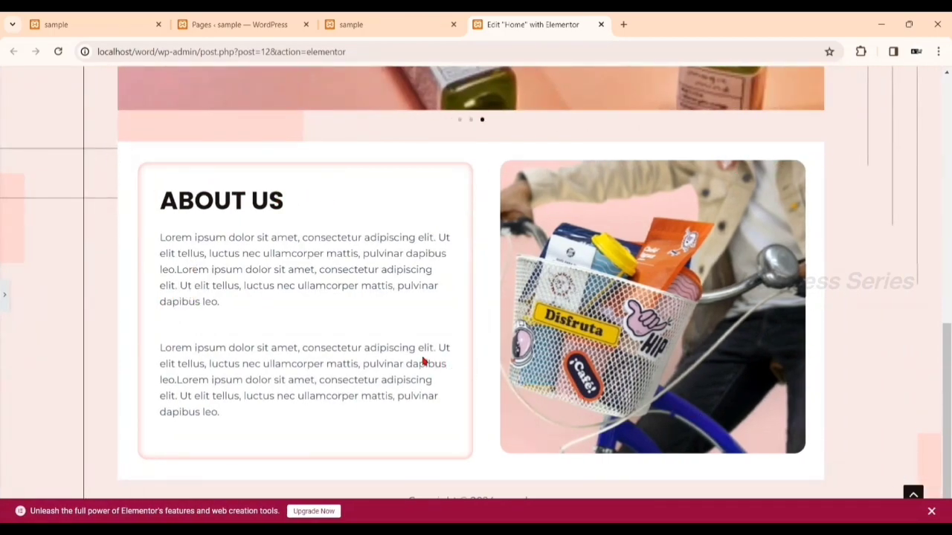
scroll(423, 362, "up", 5)
scroll(423, 362, "down", 6)
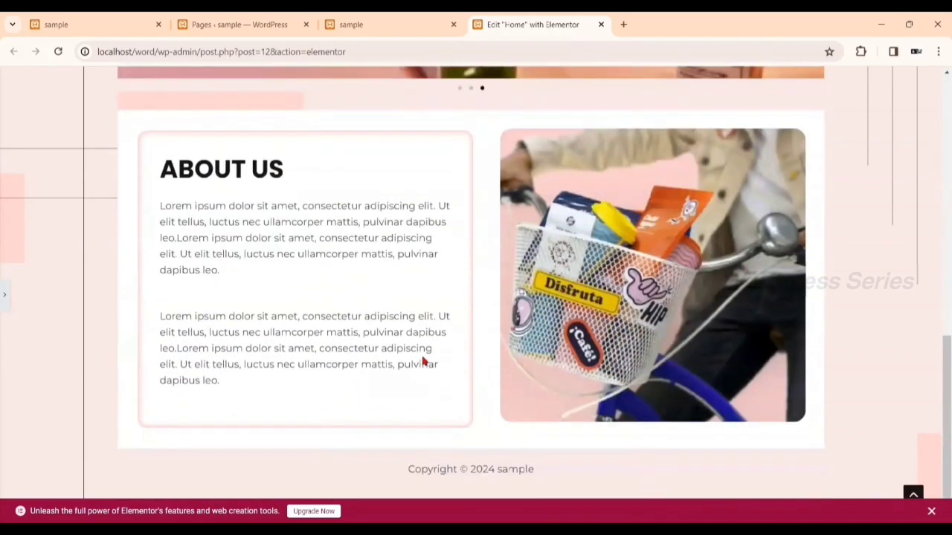
scroll(205, 153, "up", 4)
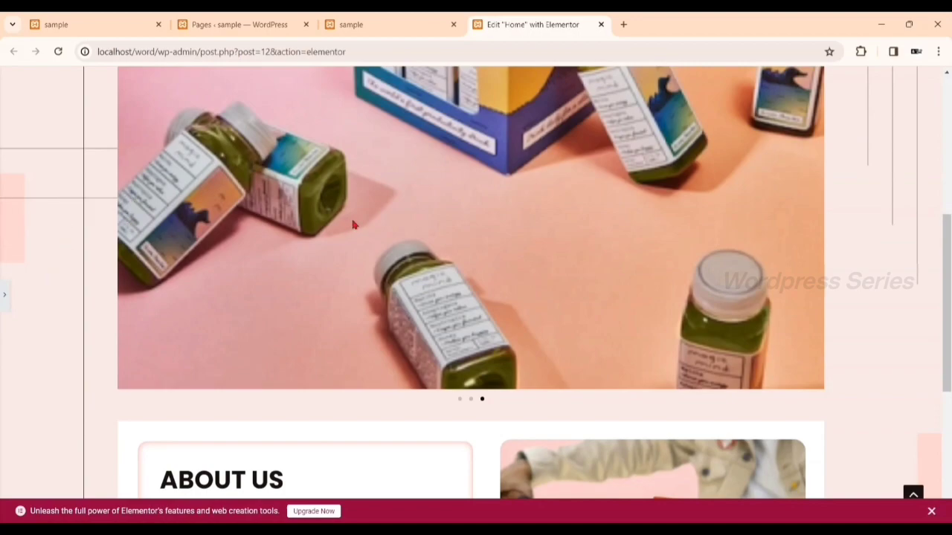
left_click(4, 297)
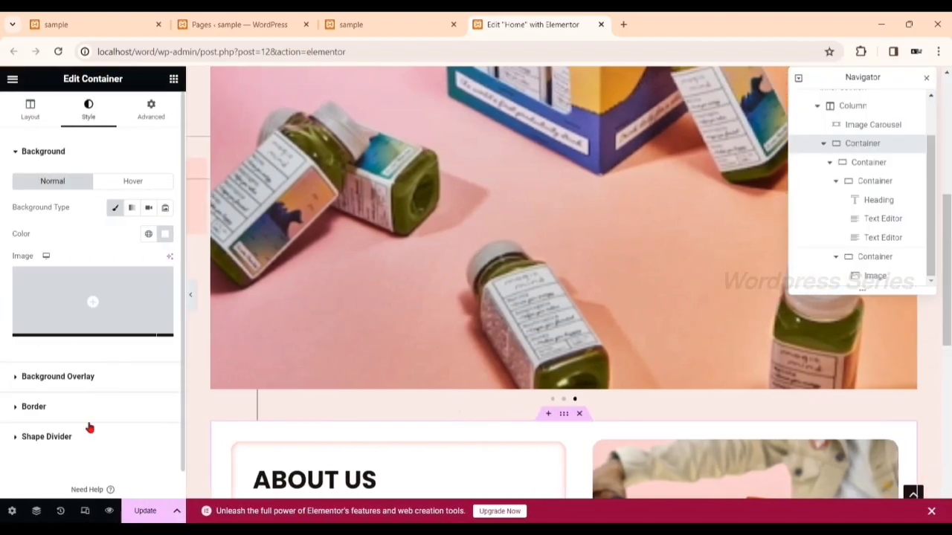
Check the page layout option in the Home page's settings and update the published page
left_click(11, 511)
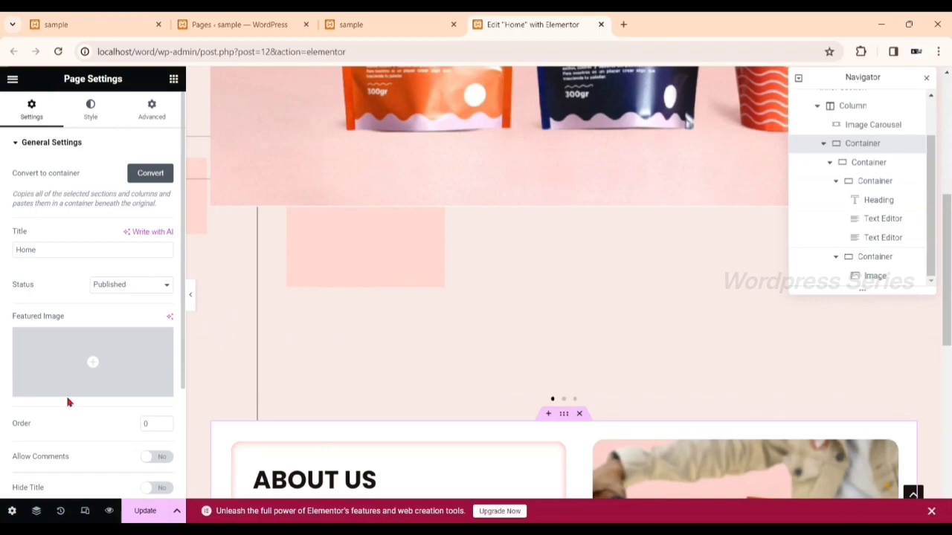
scroll(67, 403, "down", 3)
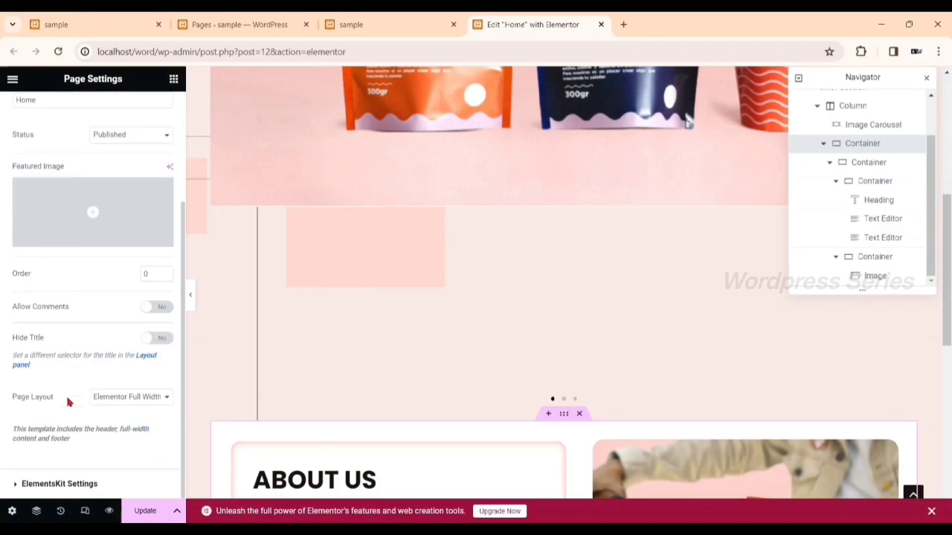
left_click(191, 296)
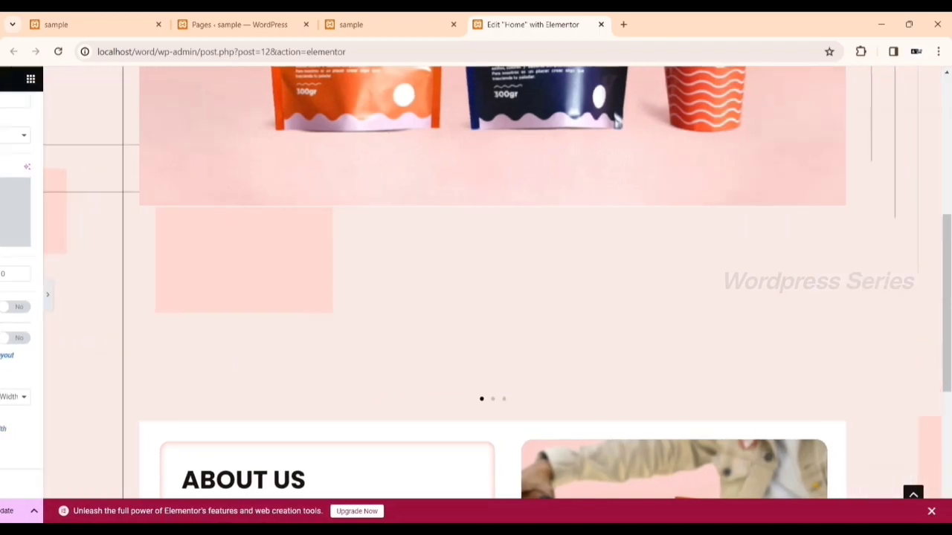
left_click(3, 303)
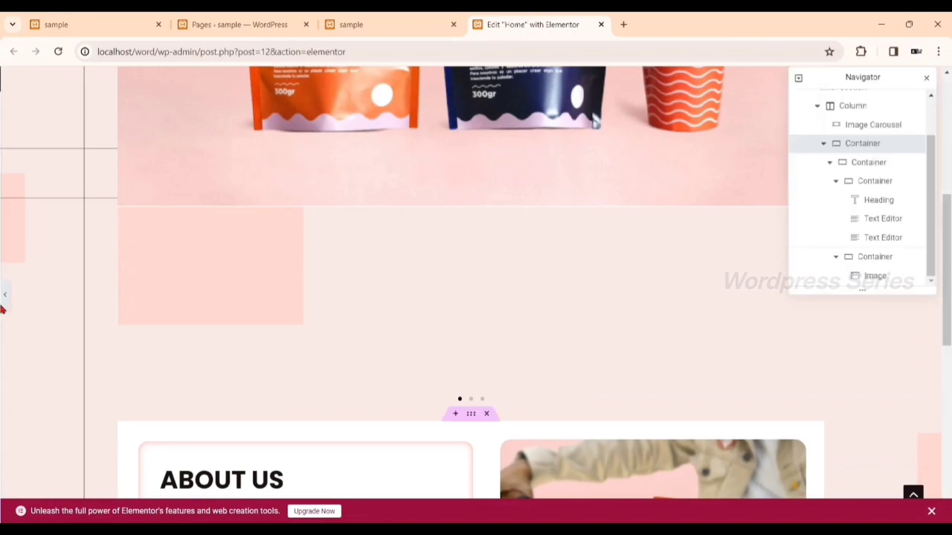
left_click(139, 510)
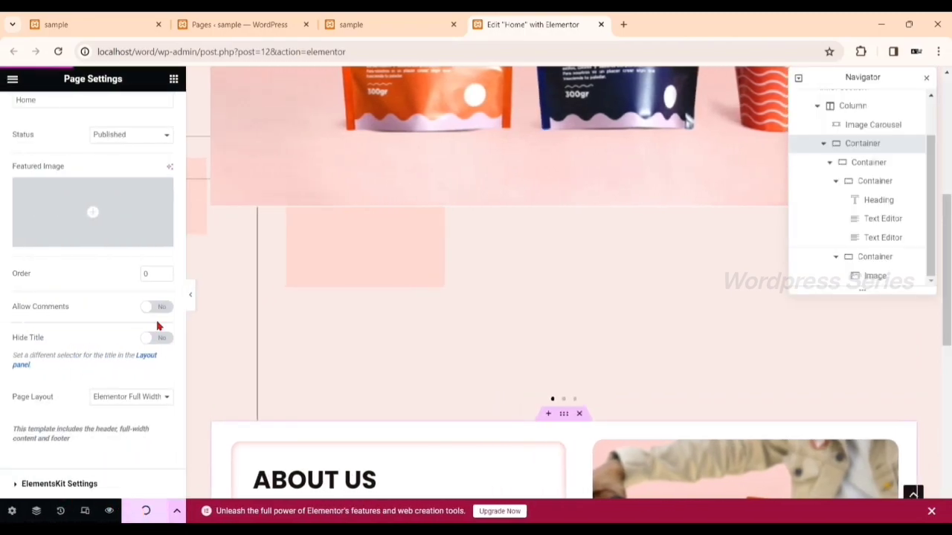
Reload the live Home page and examine the carousel, the About us section and the footer
left_click(389, 25)
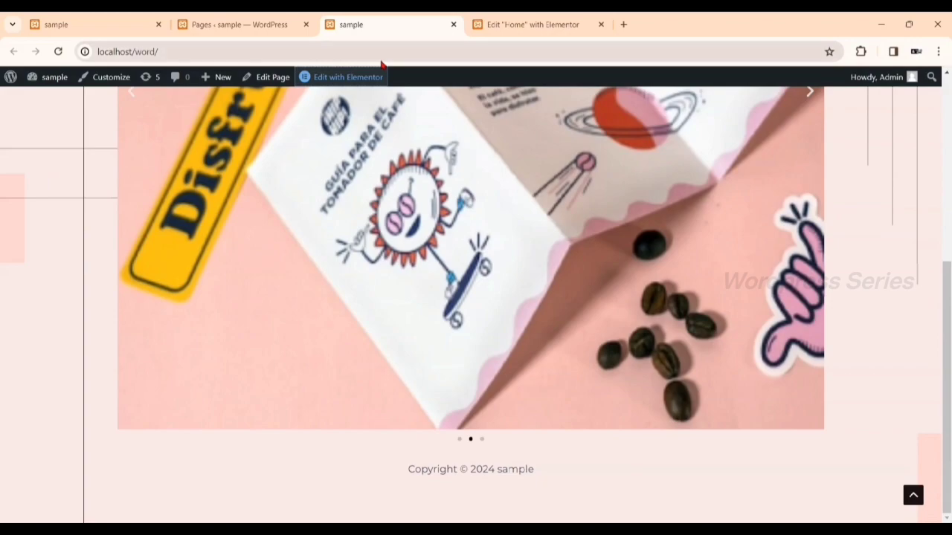
left_click(378, 52)
key("Return")
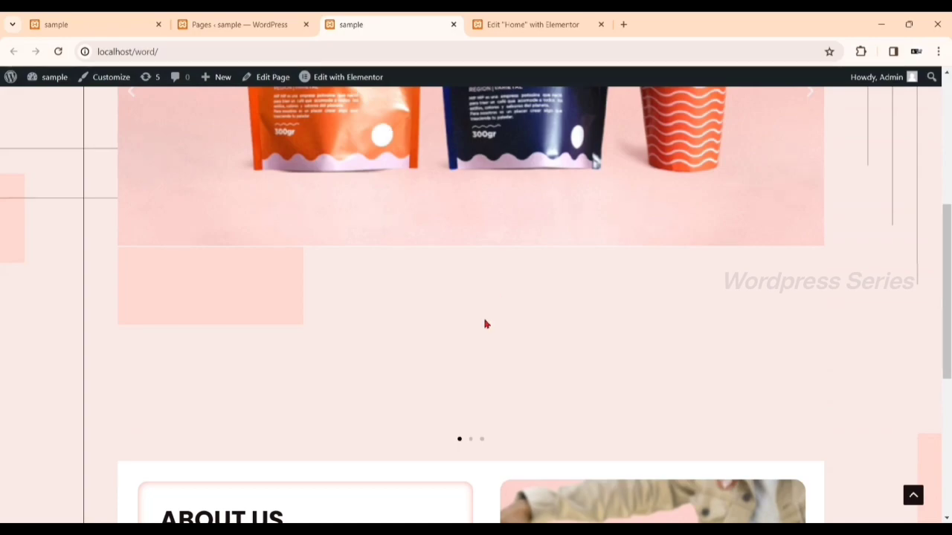
scroll(484, 325, "down", 4)
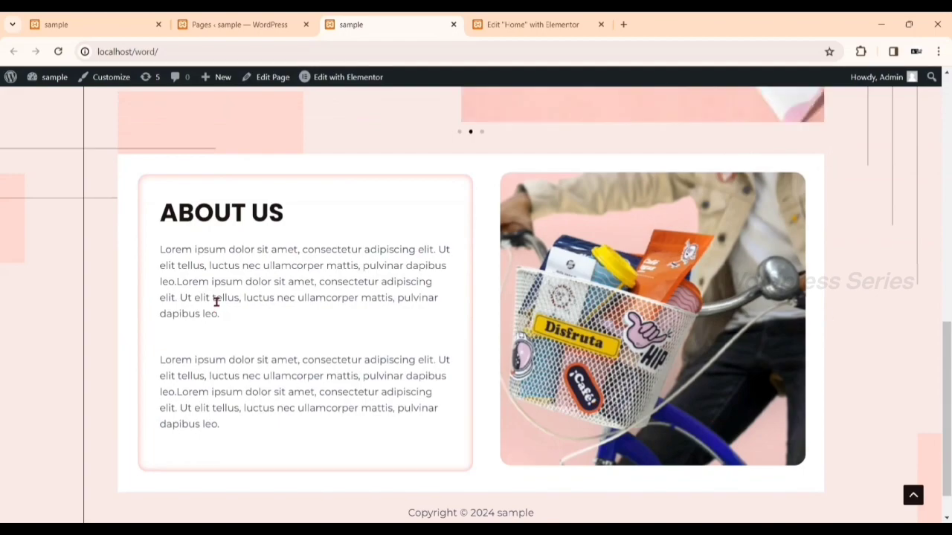
scroll(218, 306, "down", 1)
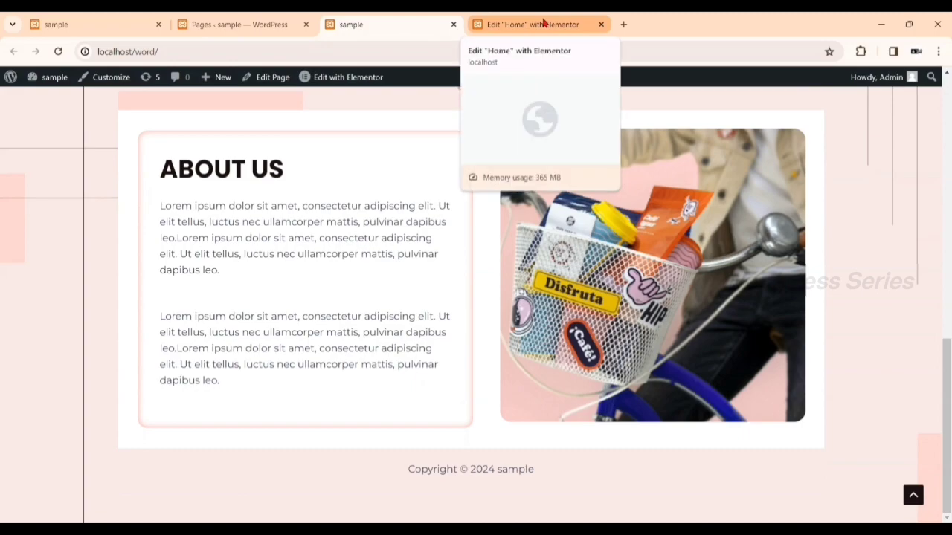
scroll(332, 147, "up", 10)
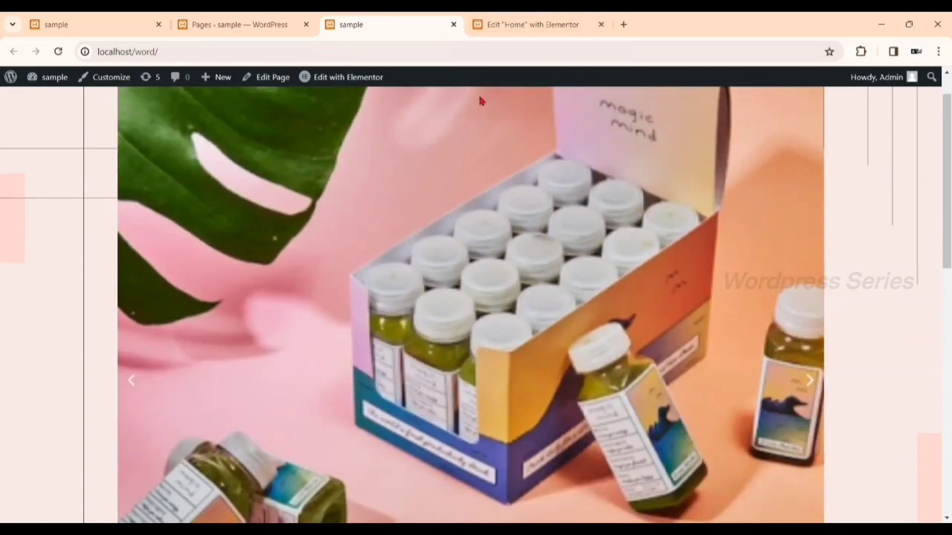
scroll(478, 98, "down", 5)
scroll(480, 100, "up", 5)
scroll(481, 101, "up", 1)
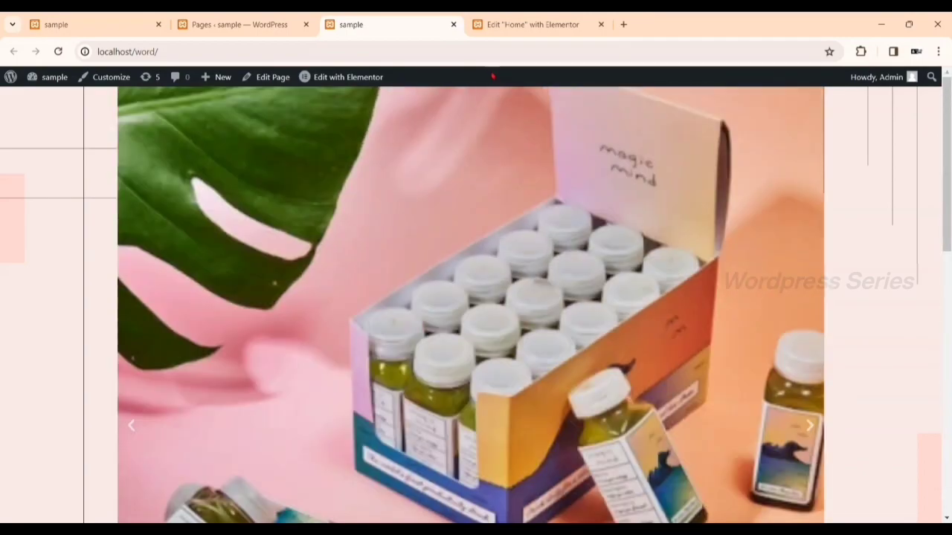
scroll(514, 246, "down", 6)
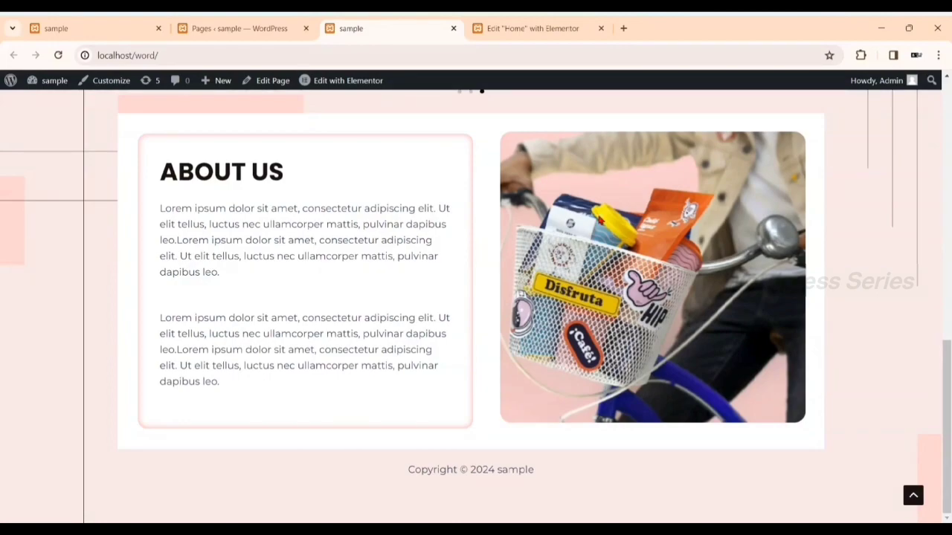
left_click(255, 23)
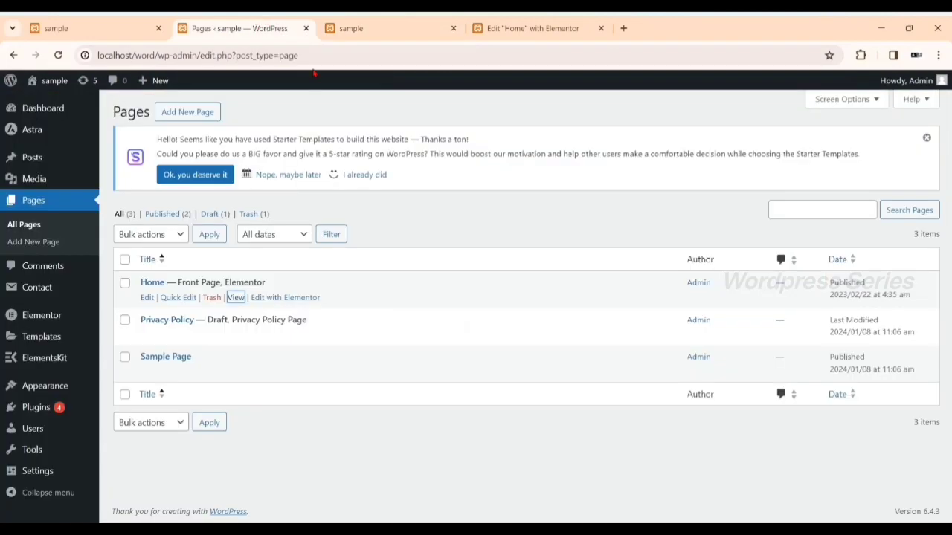
Return to the Elementor editor and add a Button widget below the second paragraph in the About us text box
left_click(503, 33)
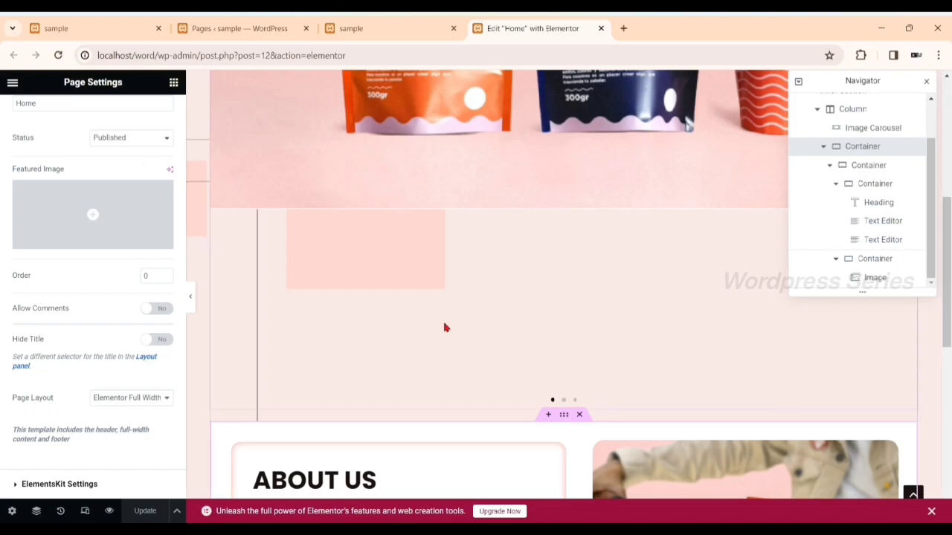
scroll(446, 327, "down", 6)
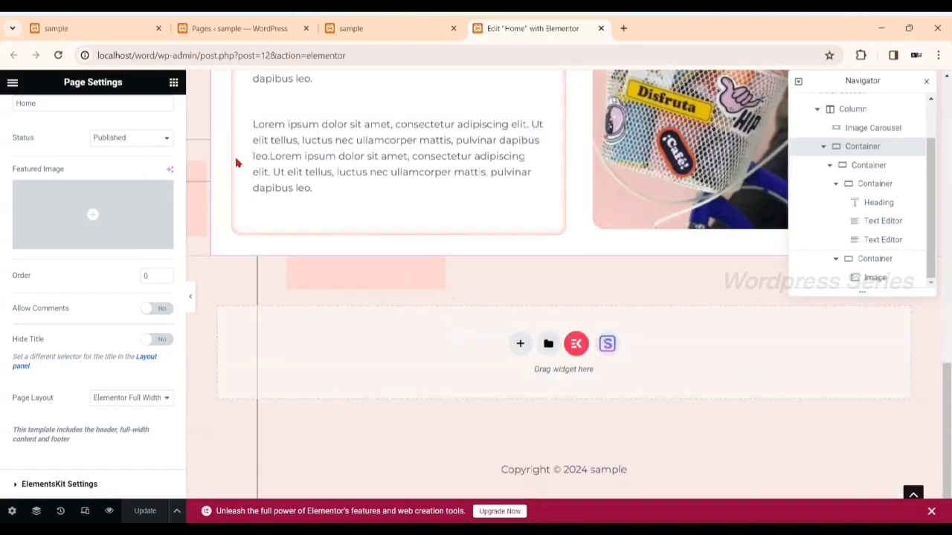
left_click(173, 82)
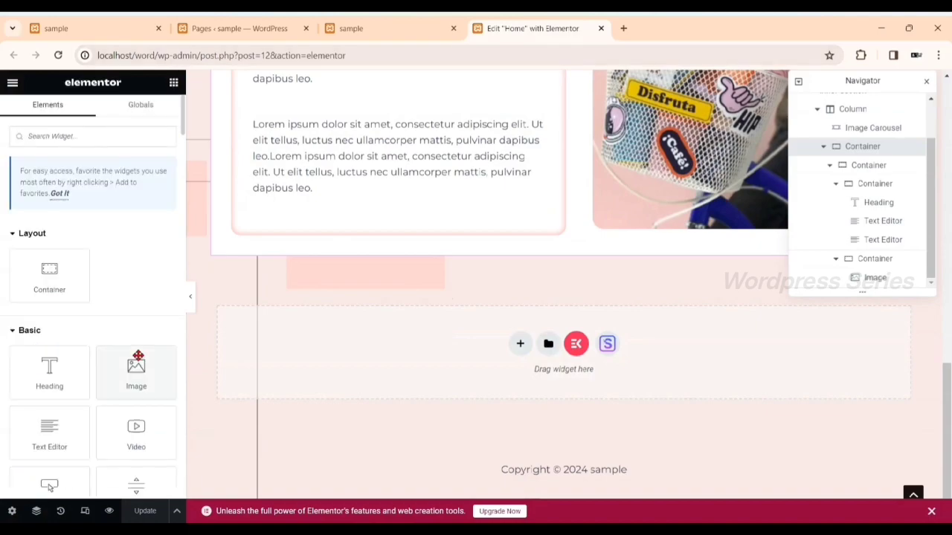
scroll(136, 358, "down", 3)
scroll(136, 356, "up", 1)
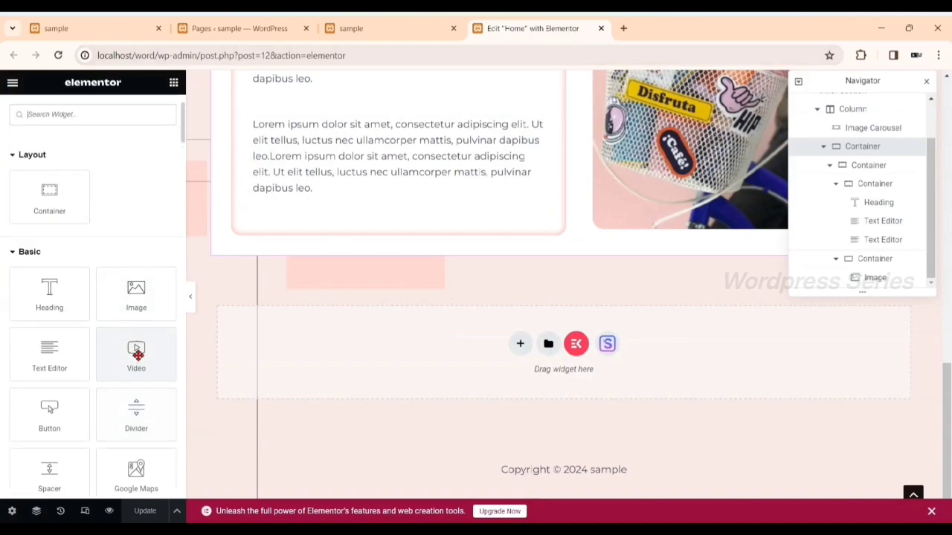
left_click_drag(218, 277, 313, 237)
mouse_move(320, 194)
left_mouse_down()
mouse_move(319, 203)
mouse_move(316, 195)
left_mouse_up()
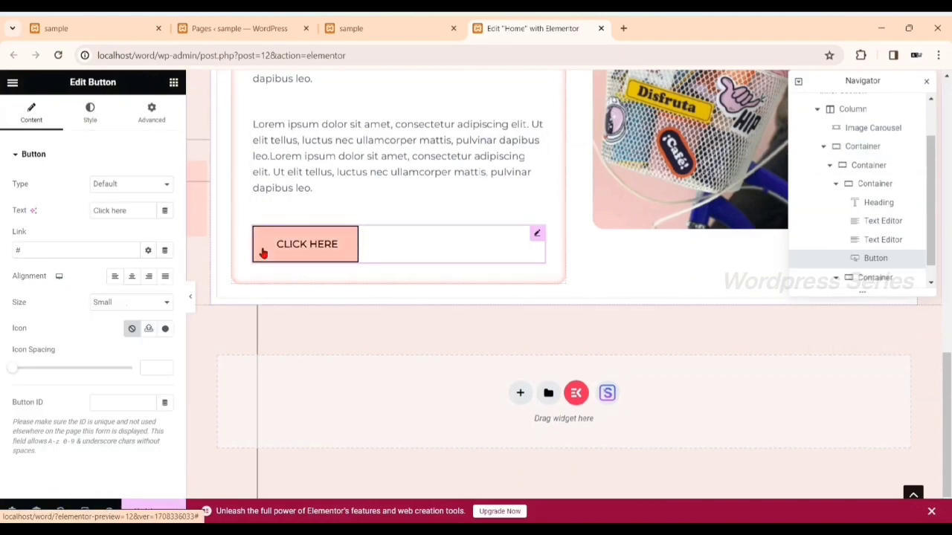
Change the new button's text to "About more..."
triple_click(142, 211)
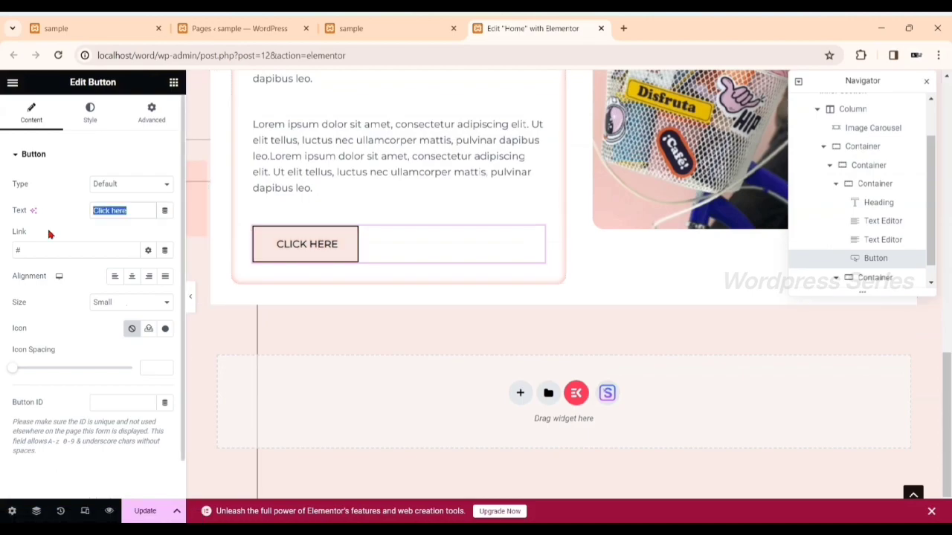
type("About")
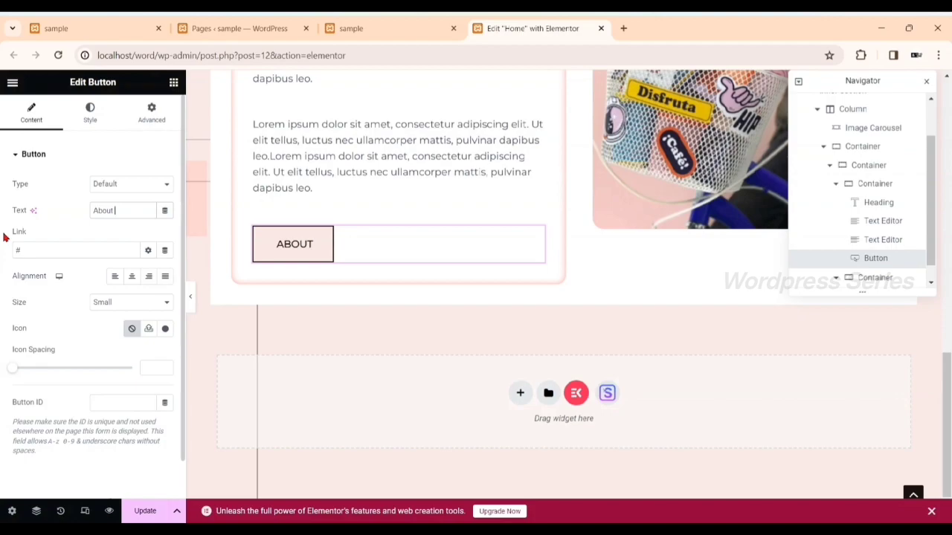
type(" more...")
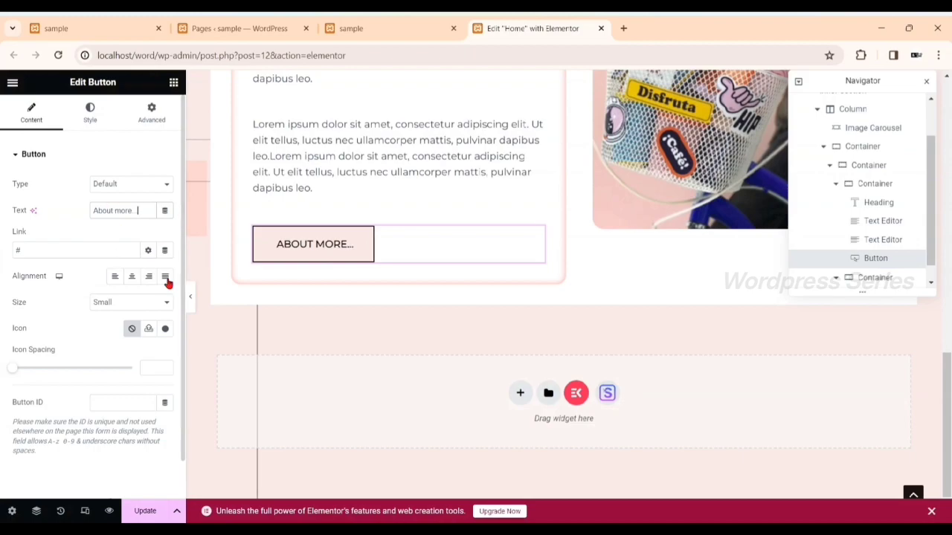
Find the long right arrow icon by searching for "right", add it after the button's text, and preview the result
left_click(164, 329)
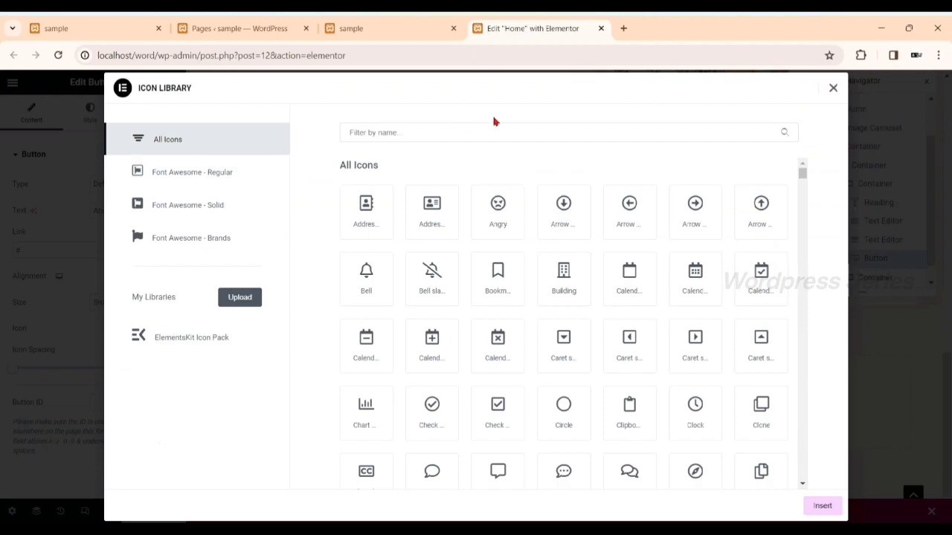
left_click(494, 131)
type("rig")
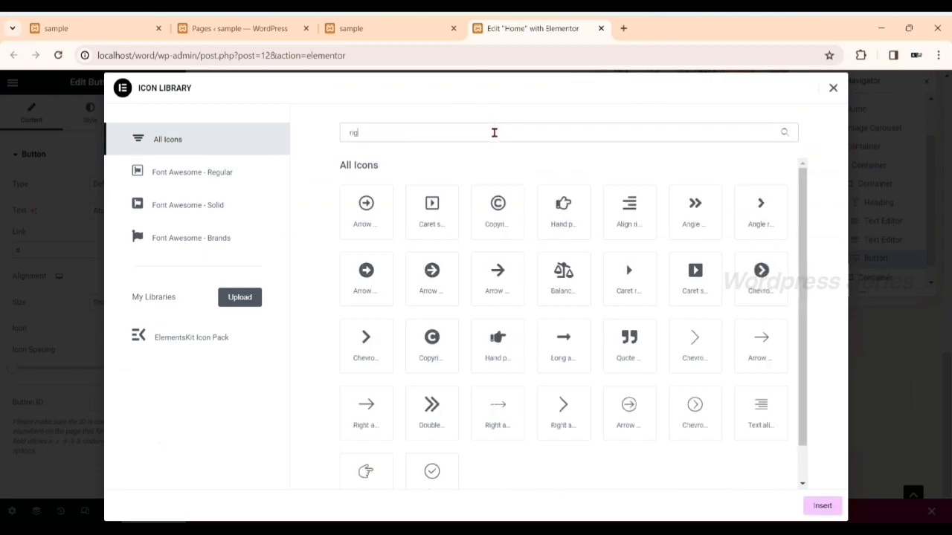
left_click(555, 339)
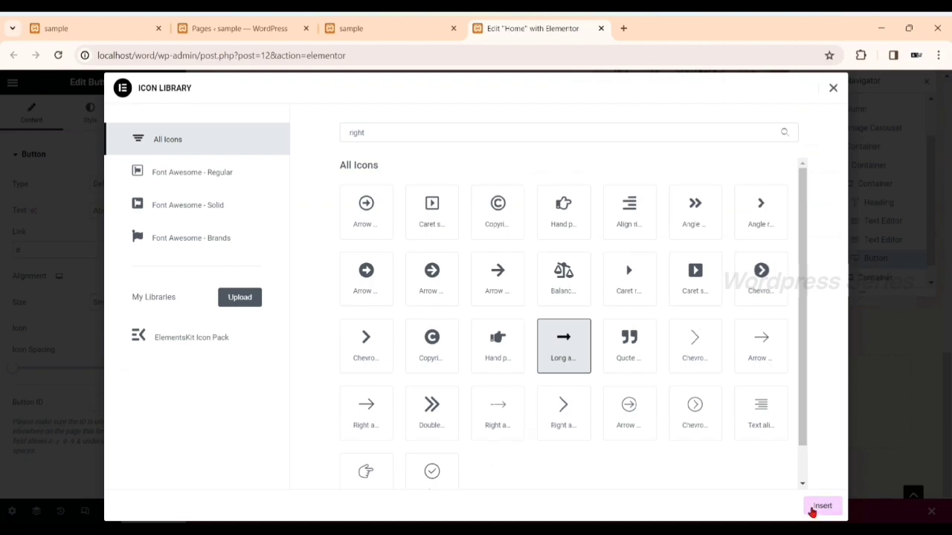
left_click(813, 510)
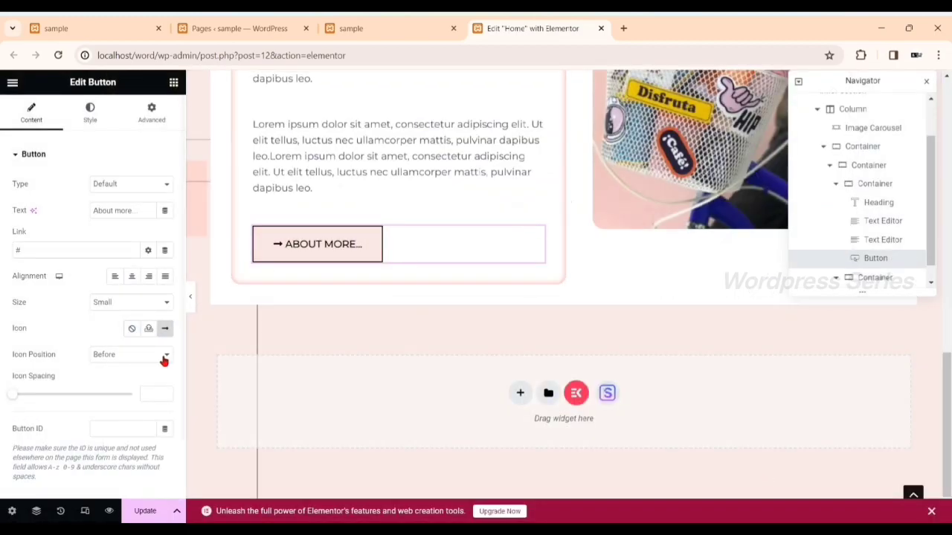
left_click(139, 377)
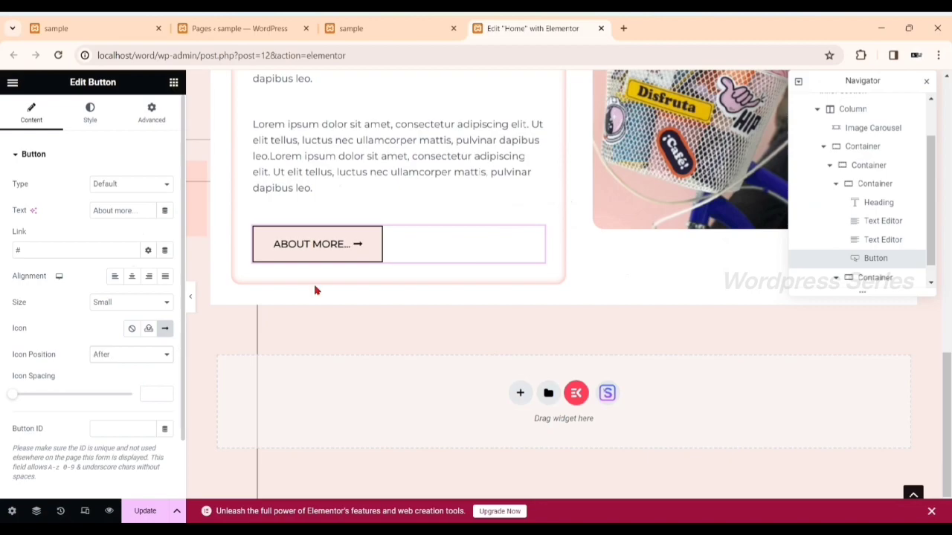
left_click(190, 297)
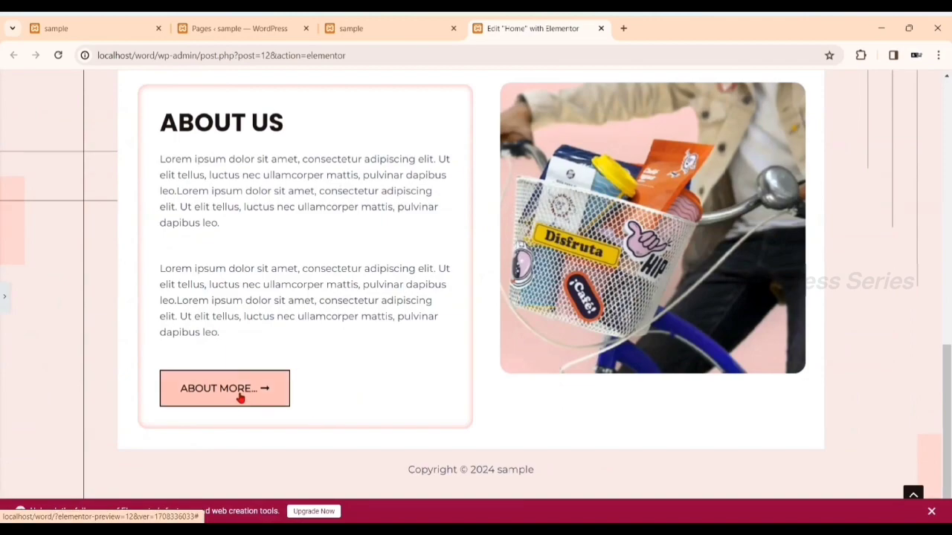
left_click(6, 301)
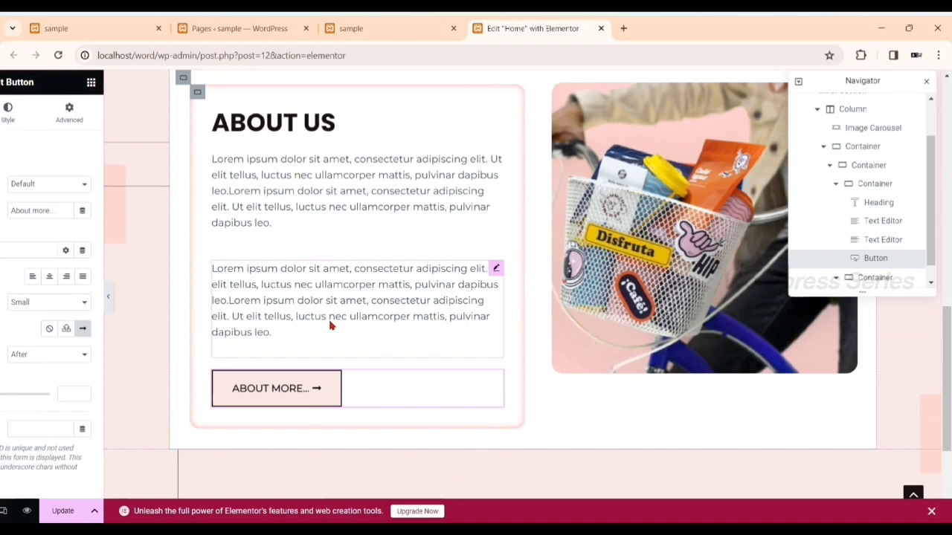
Clear the button's placeholder link and align the button to the center of the text box
left_click(82, 251)
key("BackSpace")
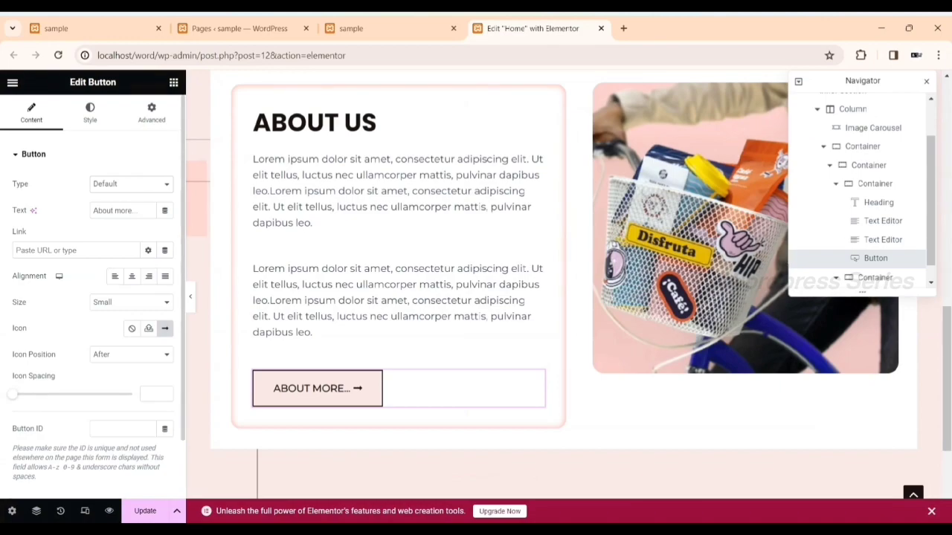
left_click(41, 157)
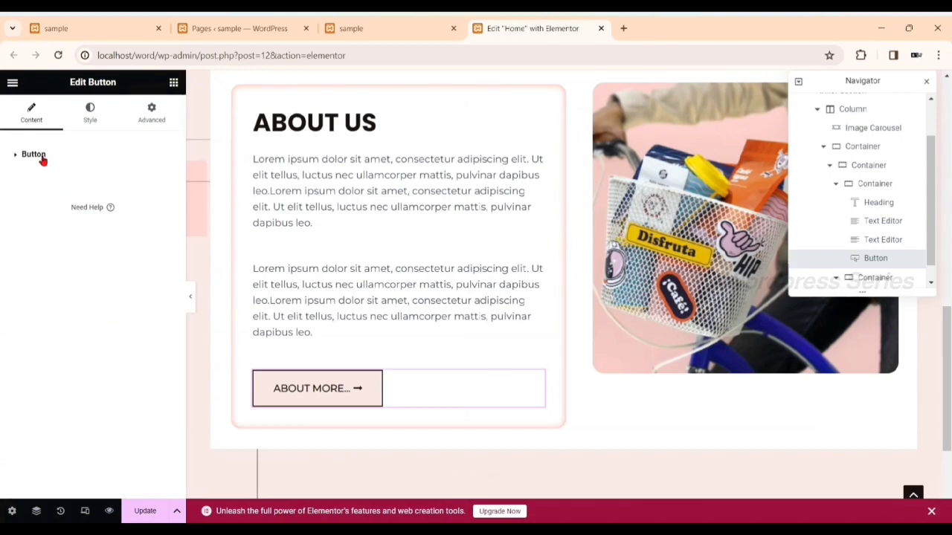
left_click(43, 157)
left_click(134, 279)
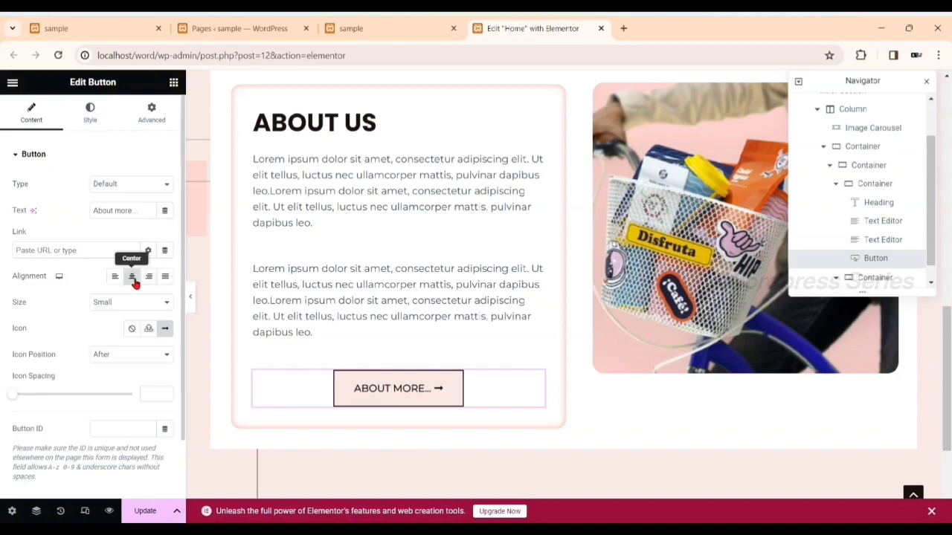
scroll(128, 353, "down", 2)
scroll(93, 255, "up", 2)
Give the button a solid border 1 px wide on all sides with the gray color #BCBCBC
left_click(90, 121)
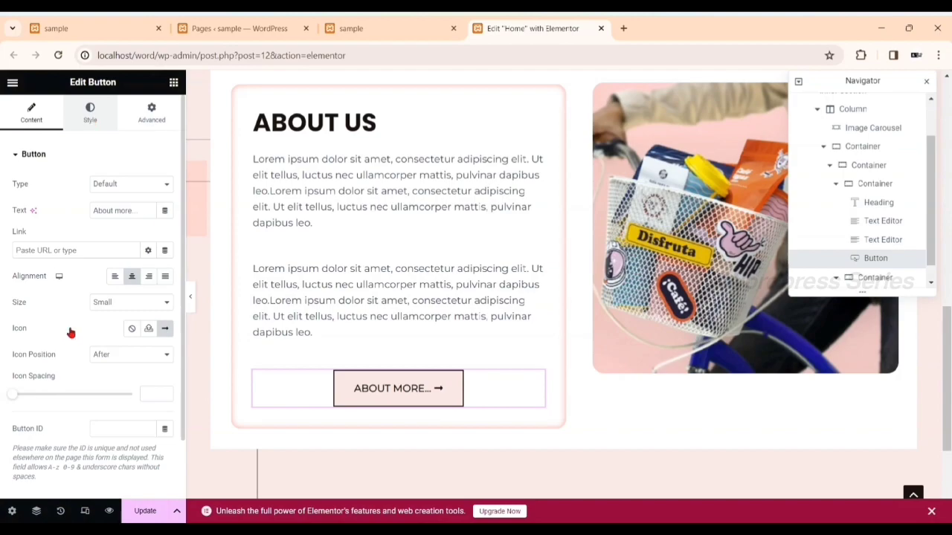
scroll(68, 320, "down", 2)
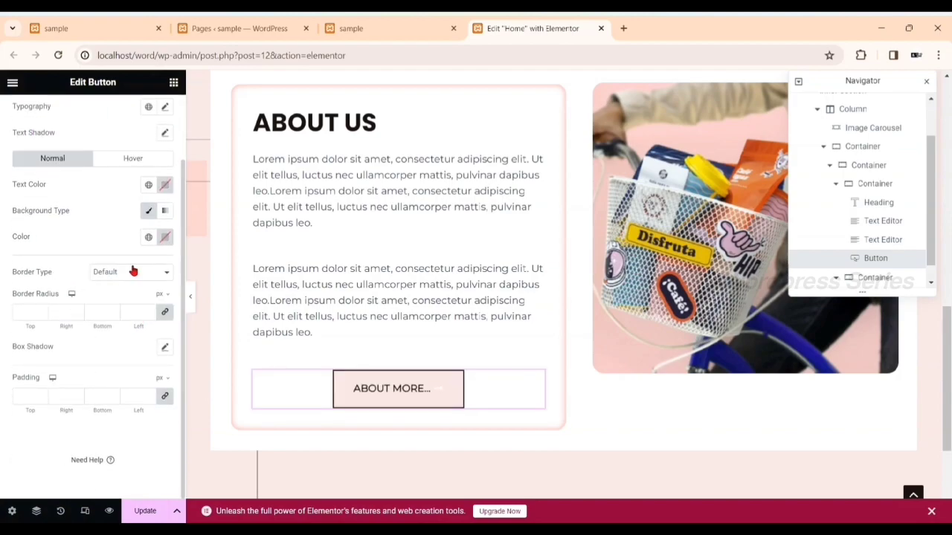
left_click(124, 307)
left_click(151, 314)
type("1")
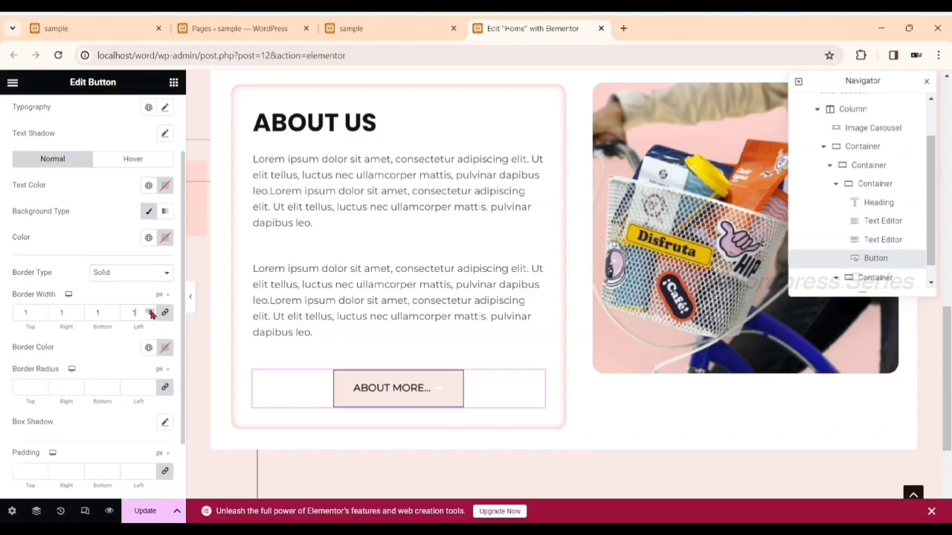
left_click(167, 351)
left_click_drag(119, 245, 94, 209)
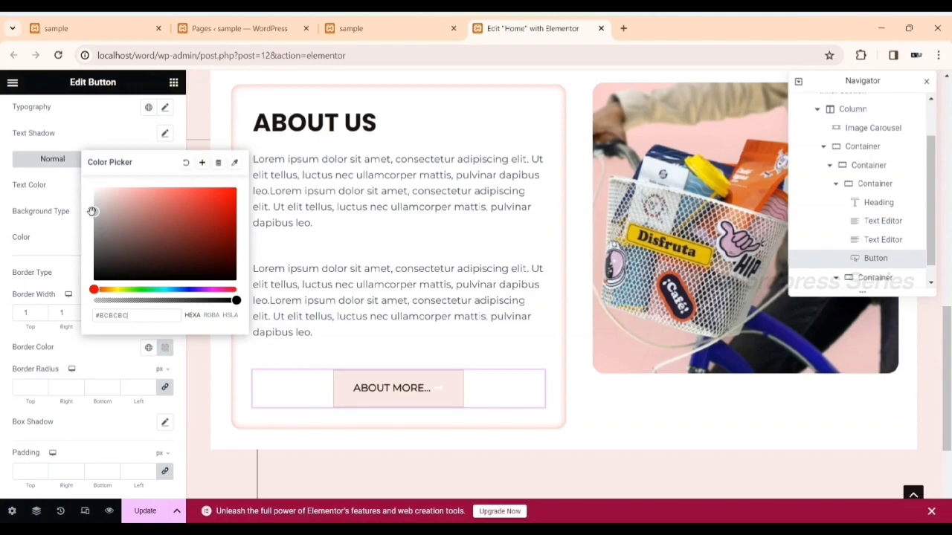
left_click(3, 285)
Review the button's remaining style and content settings
scroll(93, 377, "down", 1)
scroll(93, 377, "up", 2)
scroll(93, 377, "down", 2)
scroll(93, 377, "up", 2)
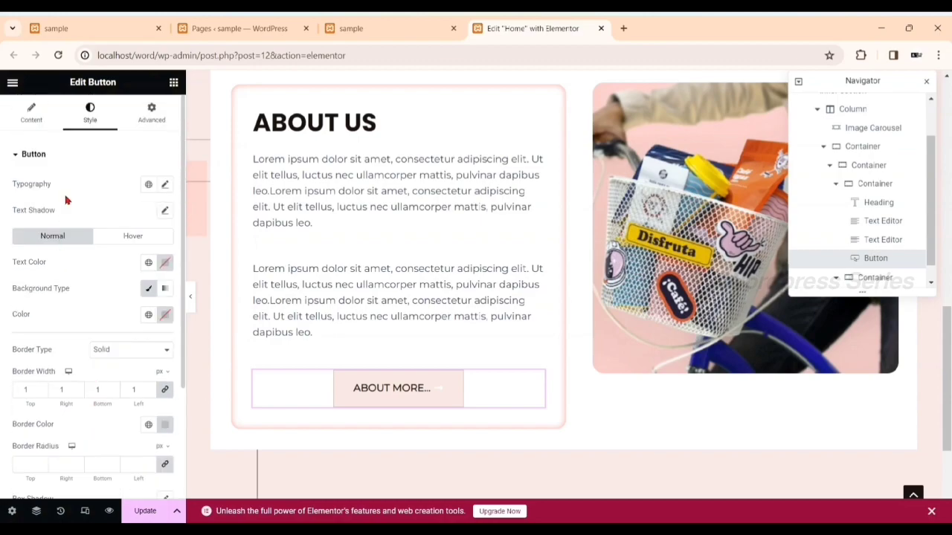
scroll(60, 312, "down", 3)
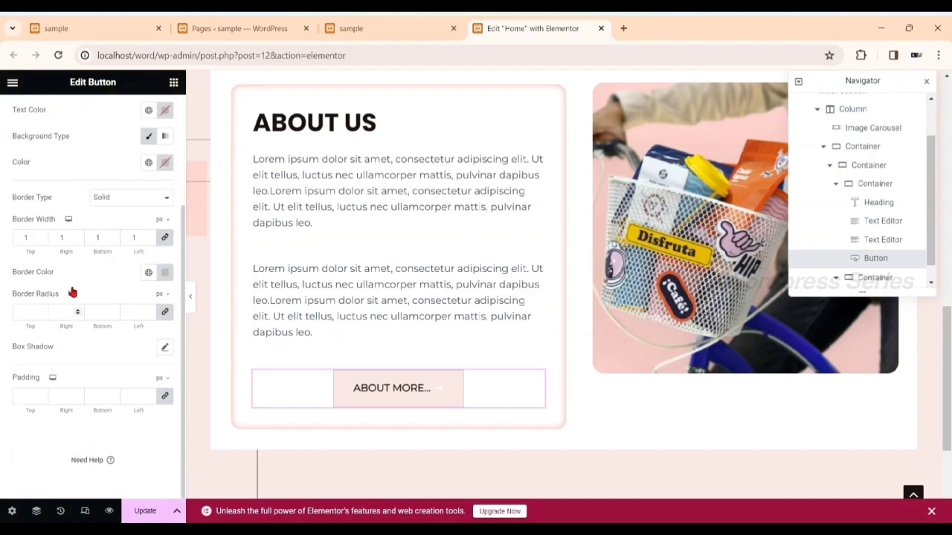
scroll(72, 292, "up", 3)
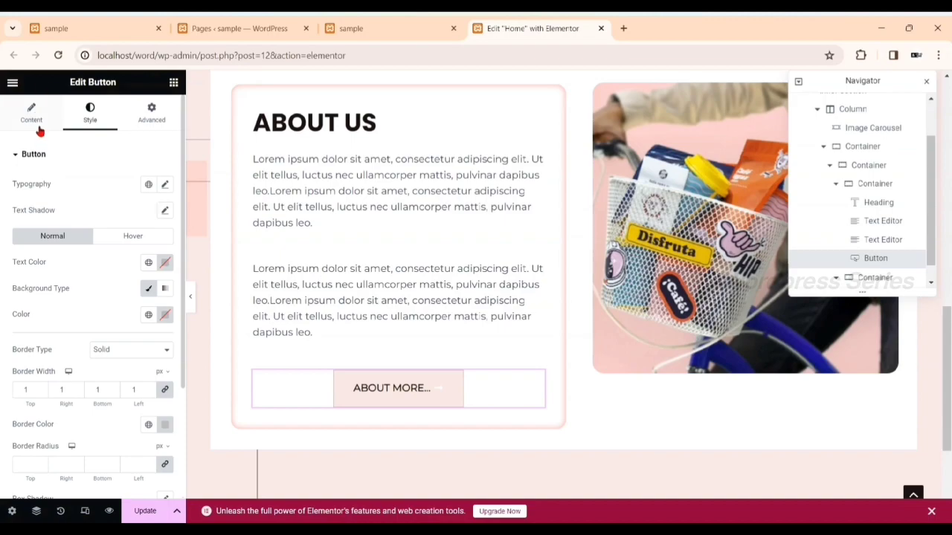
left_click(38, 127)
scroll(65, 265, "down", 1)
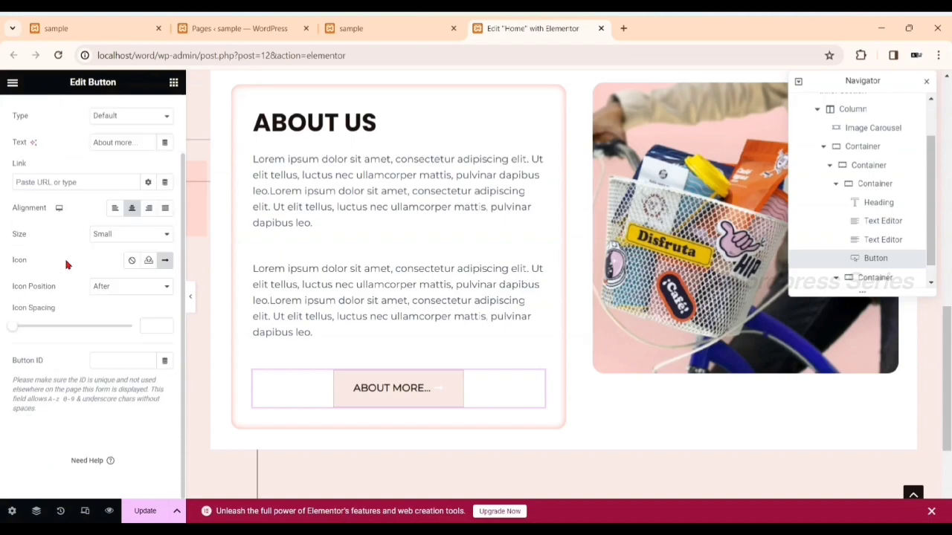
scroll(111, 260, "up", 1)
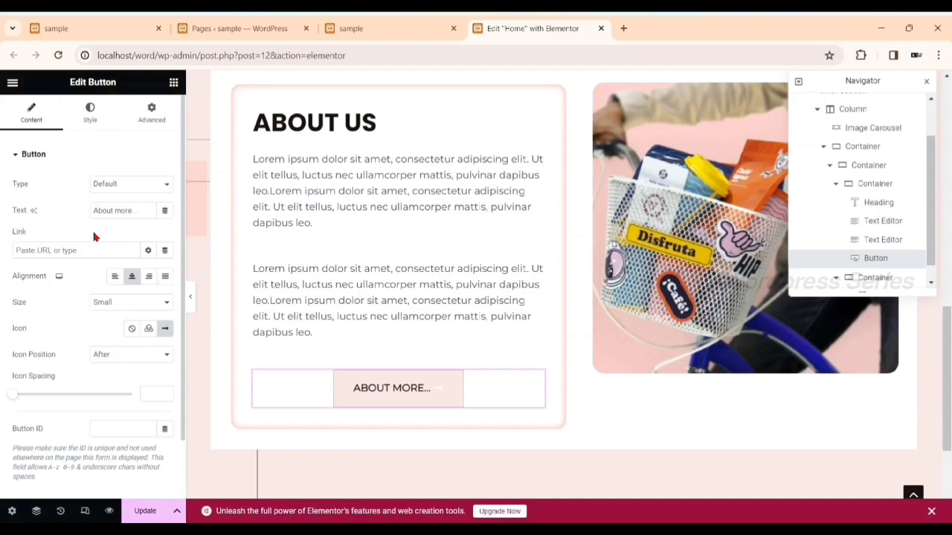
Change the button's normal-state background color to a light gray
left_click(90, 123)
scroll(88, 206, "down", 1)
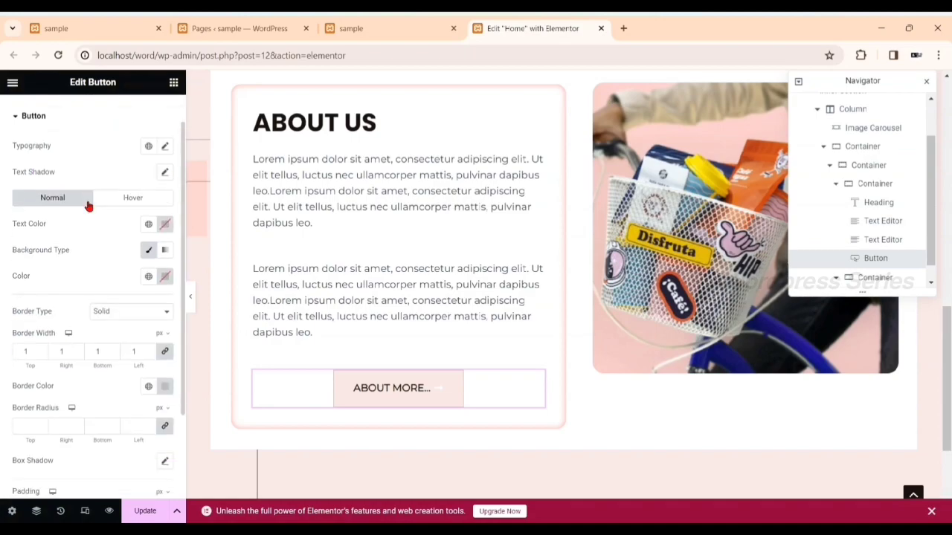
scroll(107, 316, "down", 1)
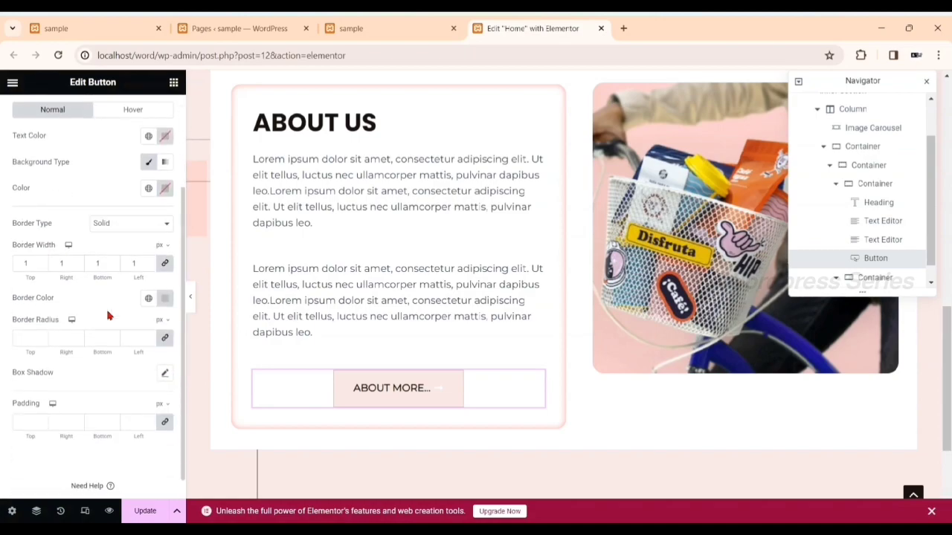
scroll(107, 316, "down", 1)
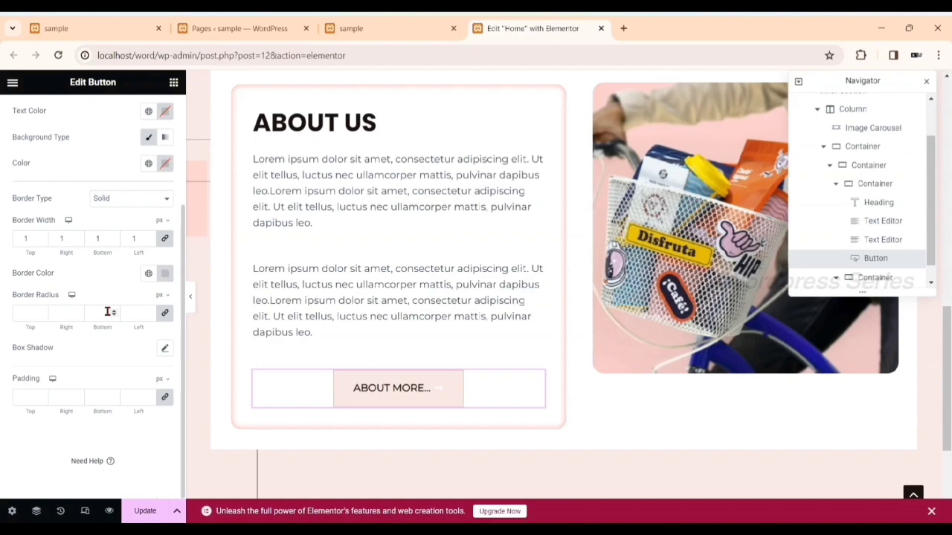
scroll(150, 268, "up", 1)
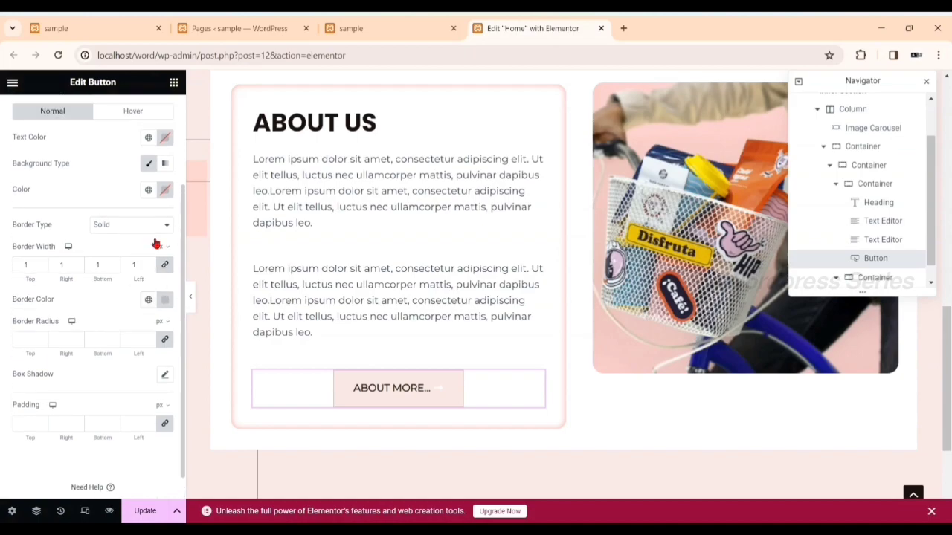
left_click(165, 137)
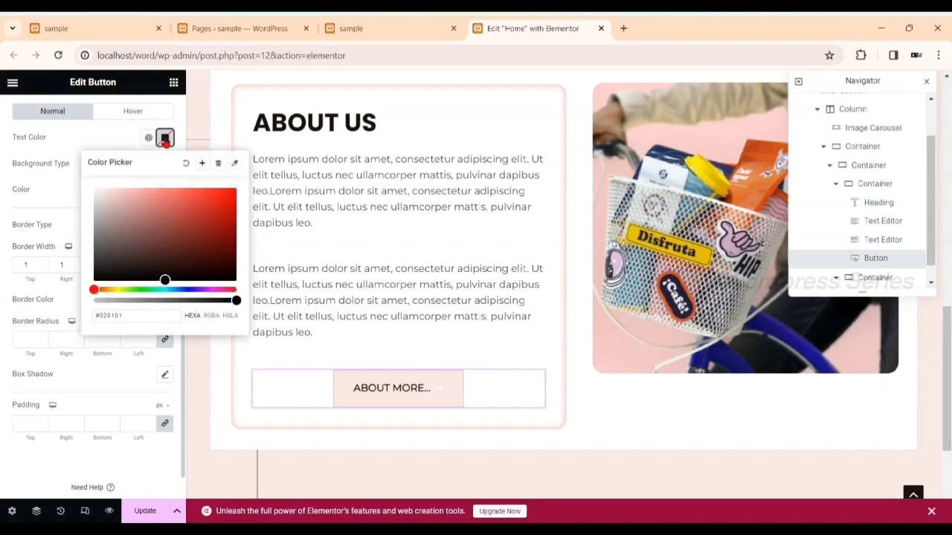
left_click(165, 138)
left_click(165, 190)
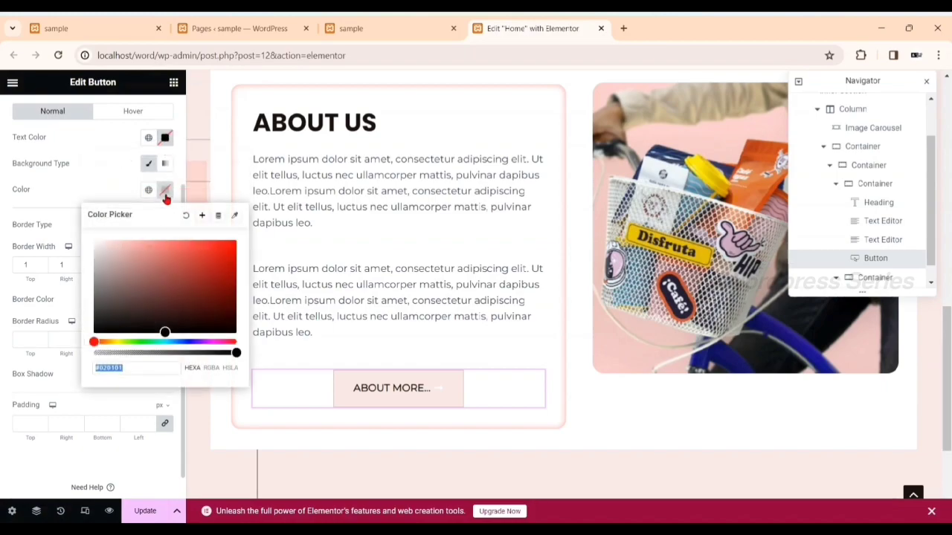
left_click_drag(150, 278, 109, 255)
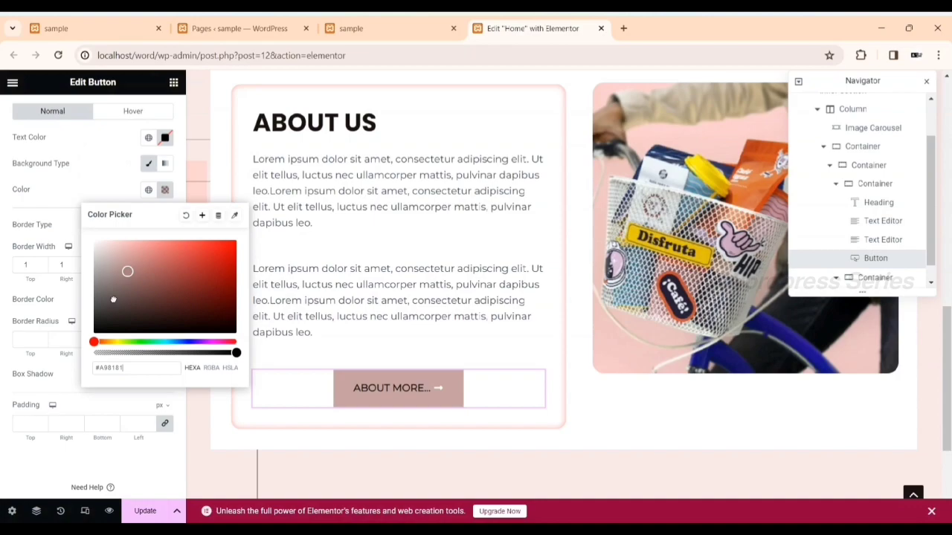
left_click_drag(109, 312, 94, 254)
Set the button's normal text color to black and its background color to white
left_click(165, 138)
left_click(165, 137)
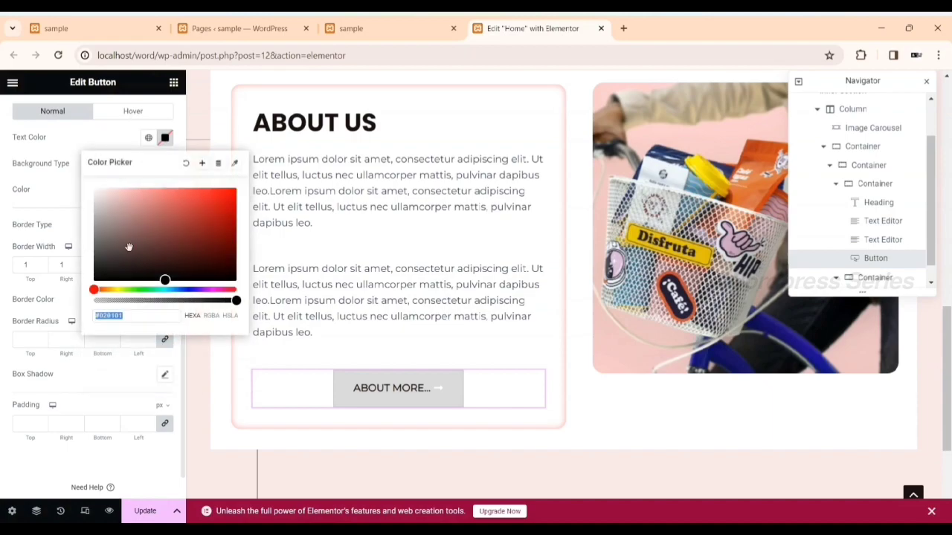
left_click(102, 186)
left_click_drag(102, 187, 83, 282)
left_click(2, 248)
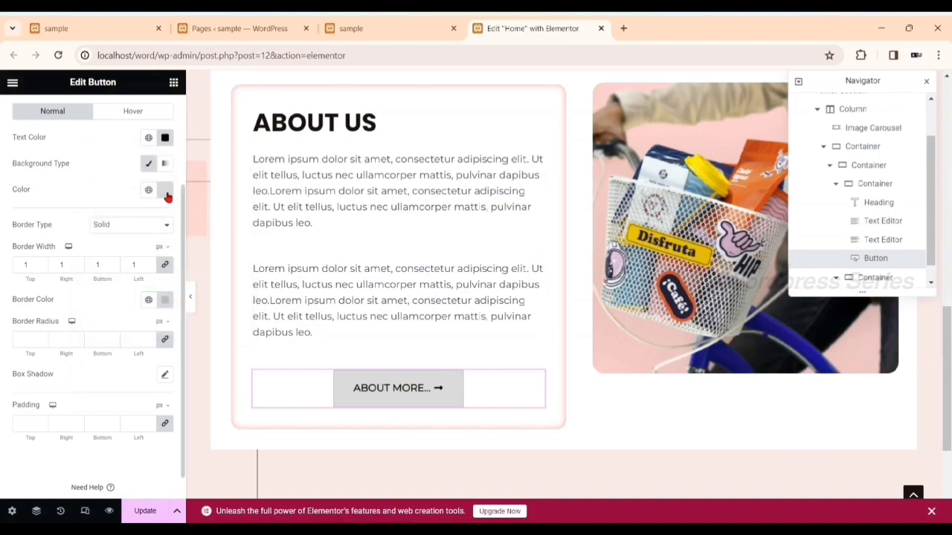
left_click(165, 192)
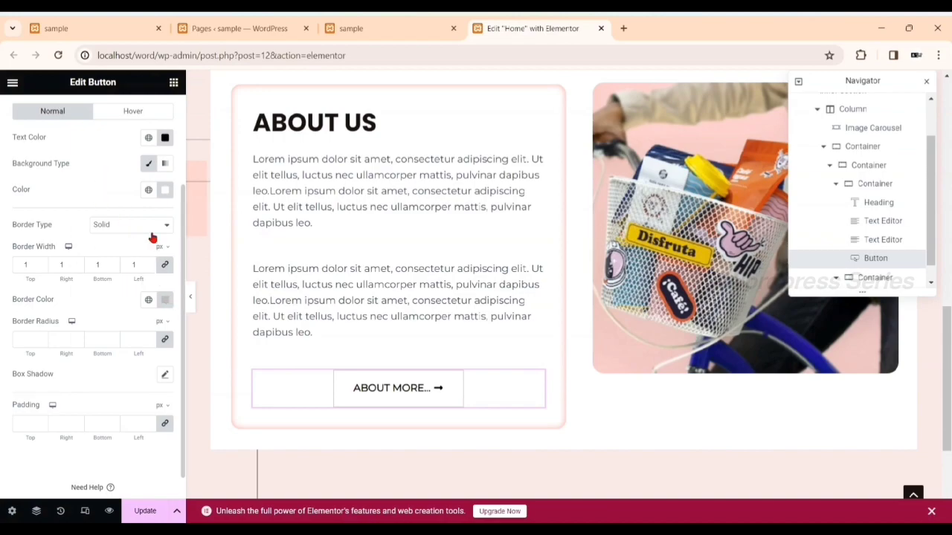
Give the button's hover state a gradient background with the pale pink #FFE9E9 as its first color
scroll(110, 203, "up", 3)
left_click(128, 237)
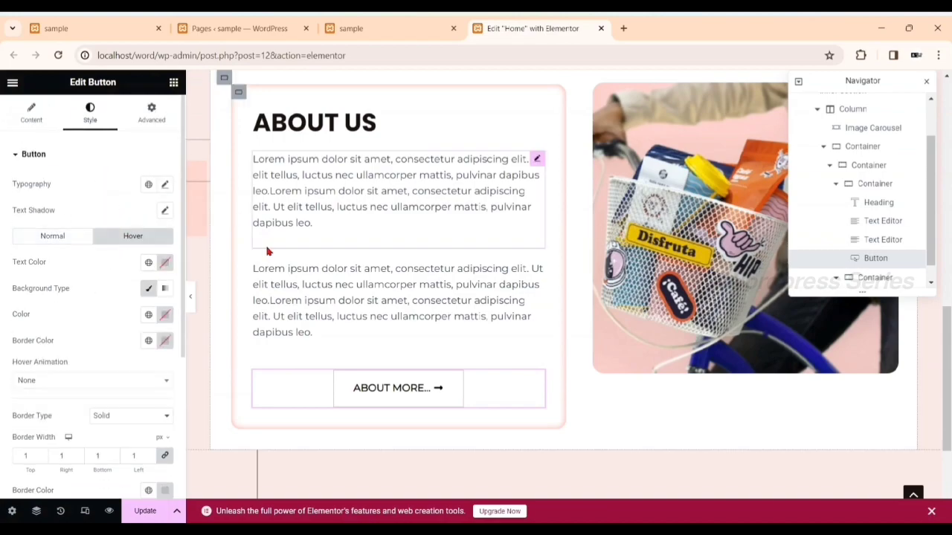
left_click(165, 288)
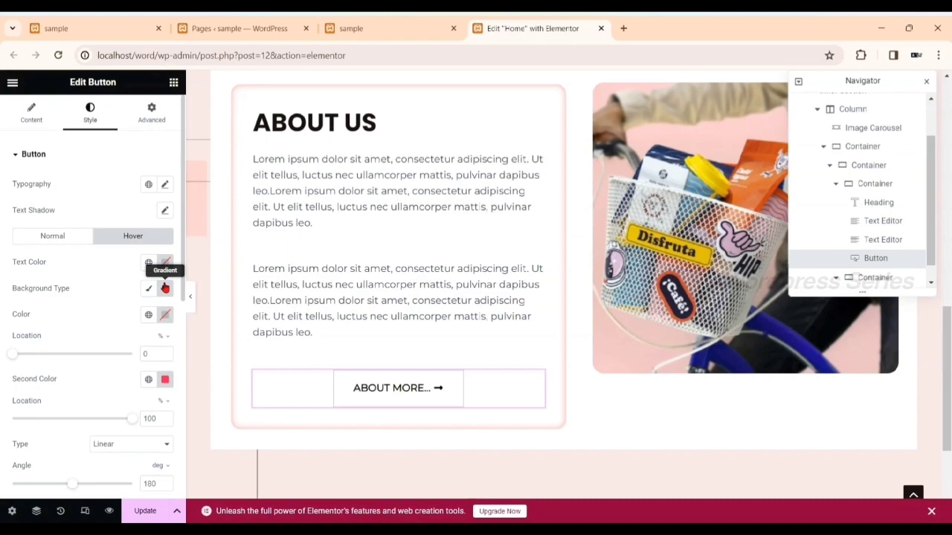
left_click(165, 315)
left_click(130, 372)
left_click_drag(130, 372, 125, 367)
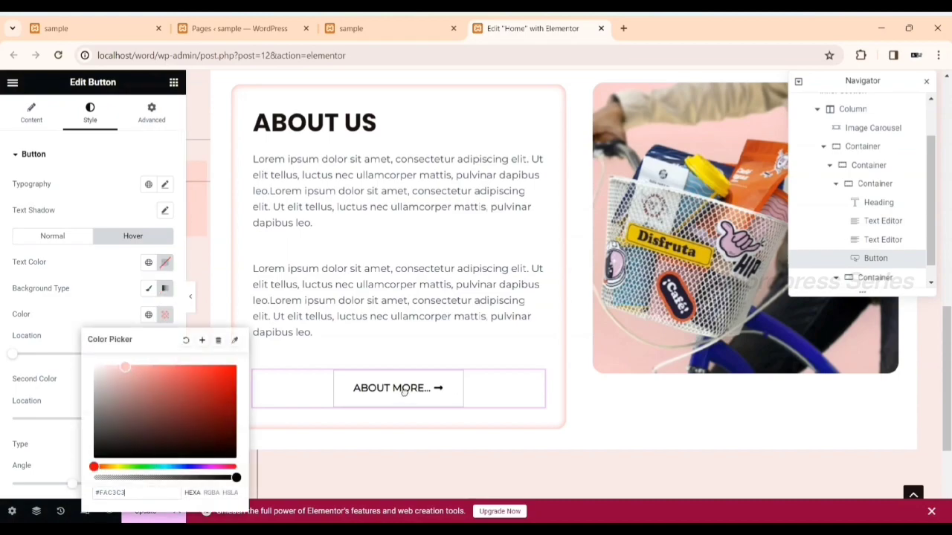
left_click_drag(143, 376, 106, 365)
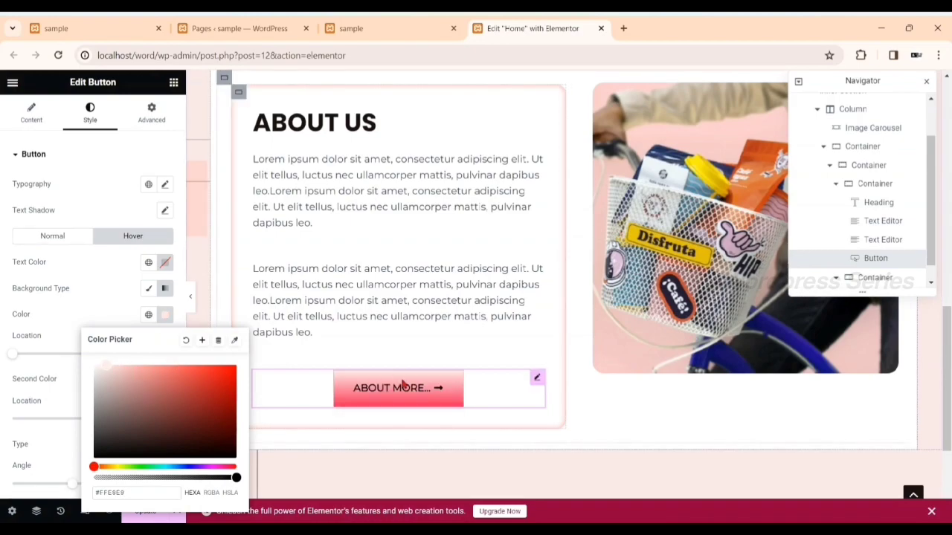
Set the second color of the button's hover gradient to a lighter, medium pink
left_click(168, 264)
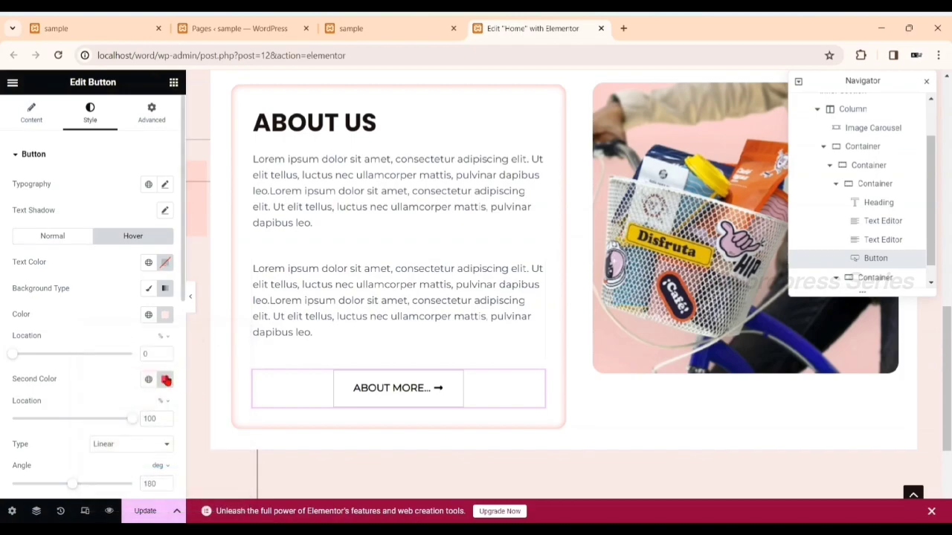
left_click(165, 380)
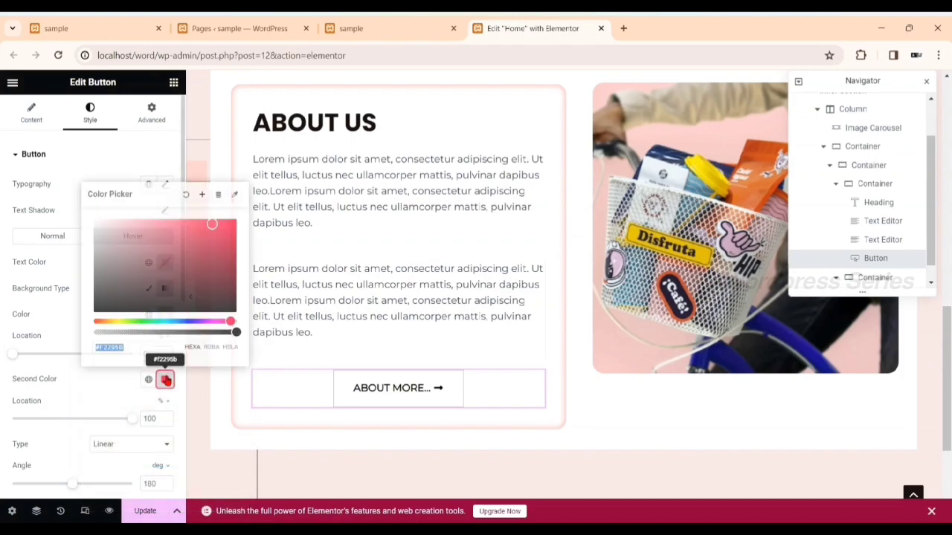
left_click(168, 220)
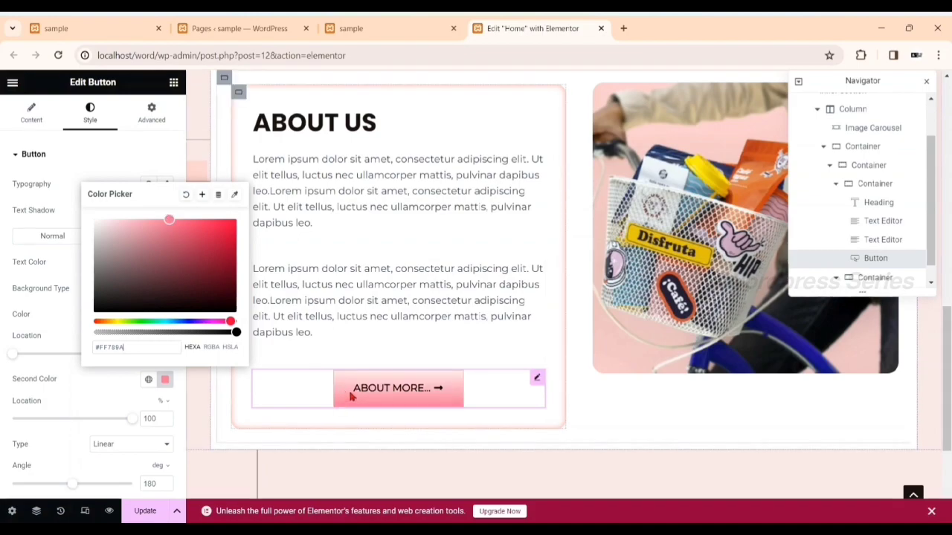
left_click(3, 337)
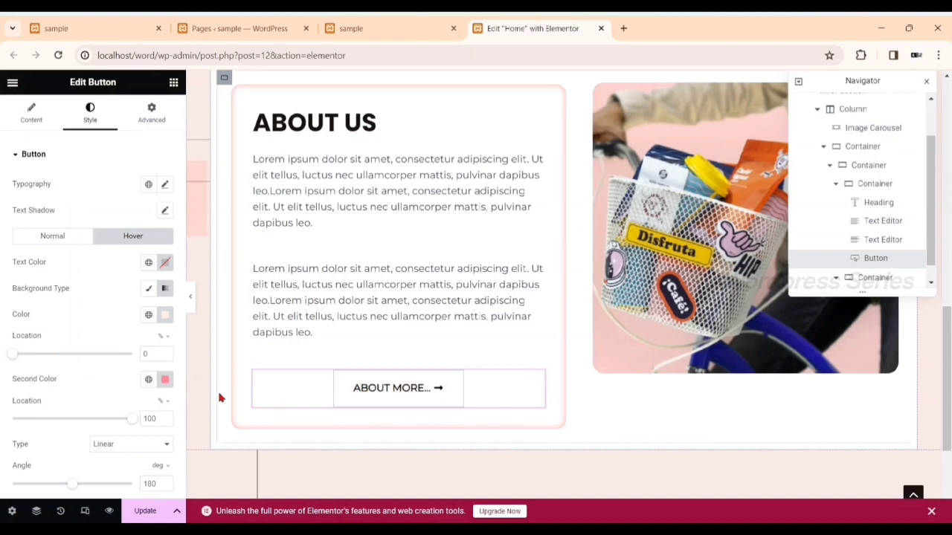
Save the page with the styled button and reload the live site to check the button below the About Us text
left_click(156, 511)
left_click(388, 24)
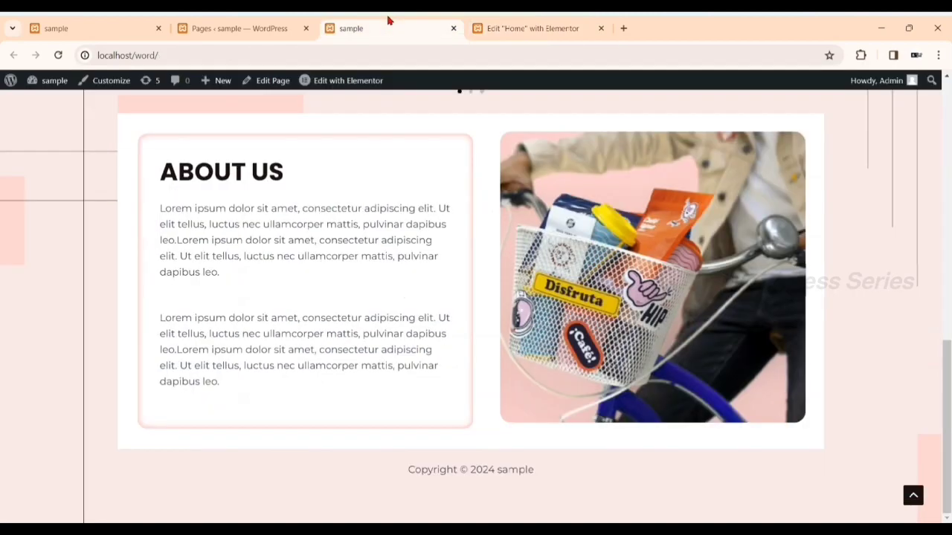
left_click(342, 51)
key("Return")
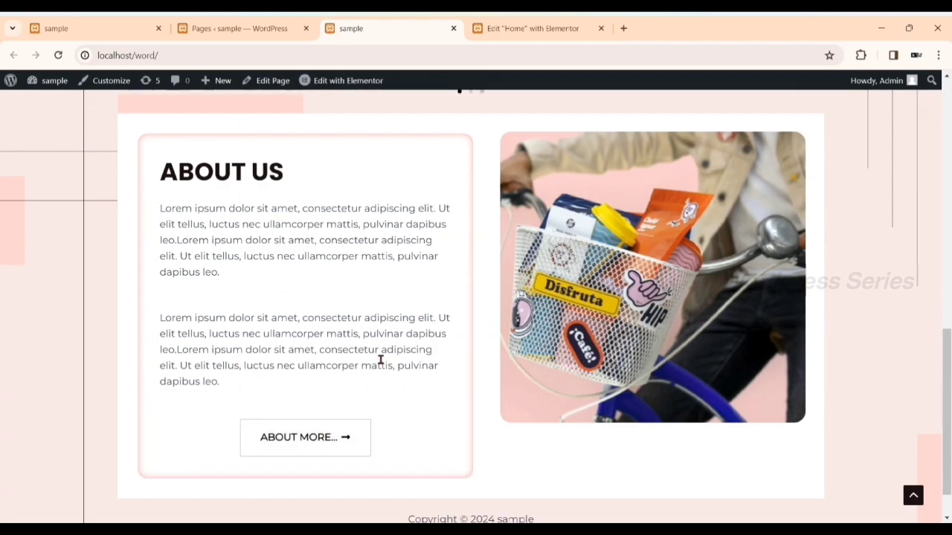
scroll(580, 295, "down", 1)
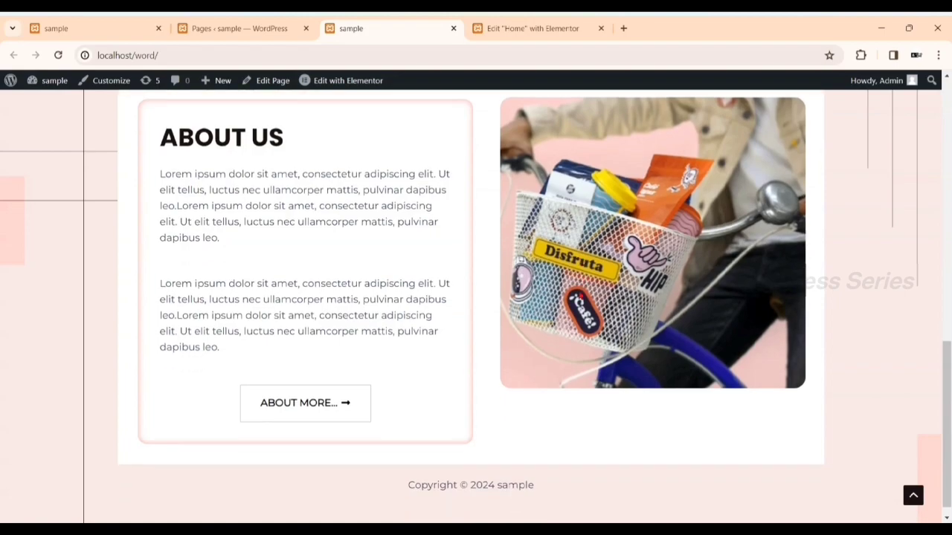
Return to the page editor and center both item alignment and content justification in the container holding the text box and image
left_click(533, 30)
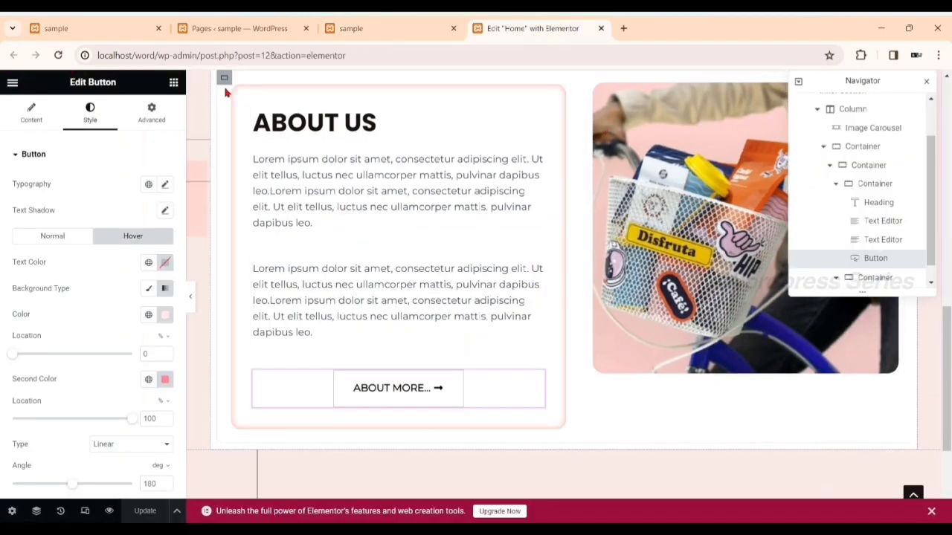
scroll(350, 148, "up", 1)
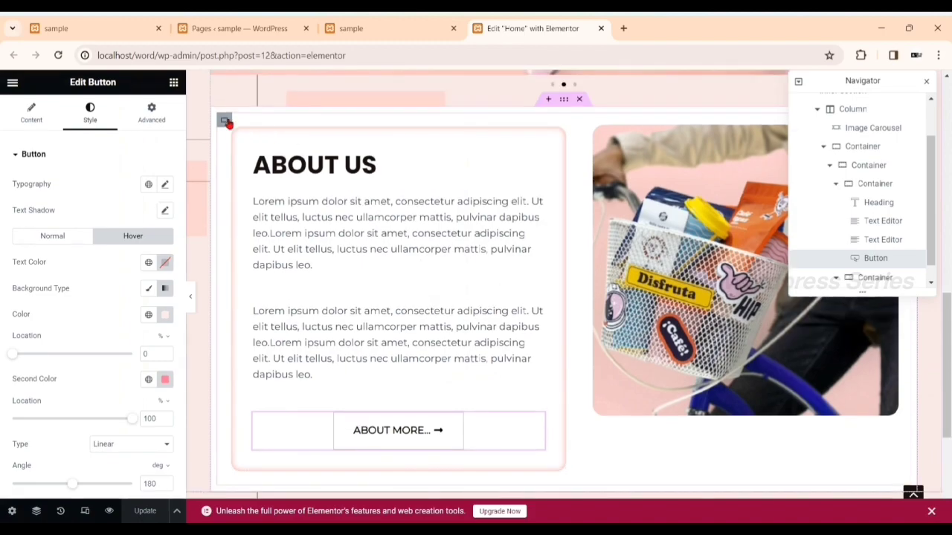
left_click(225, 120)
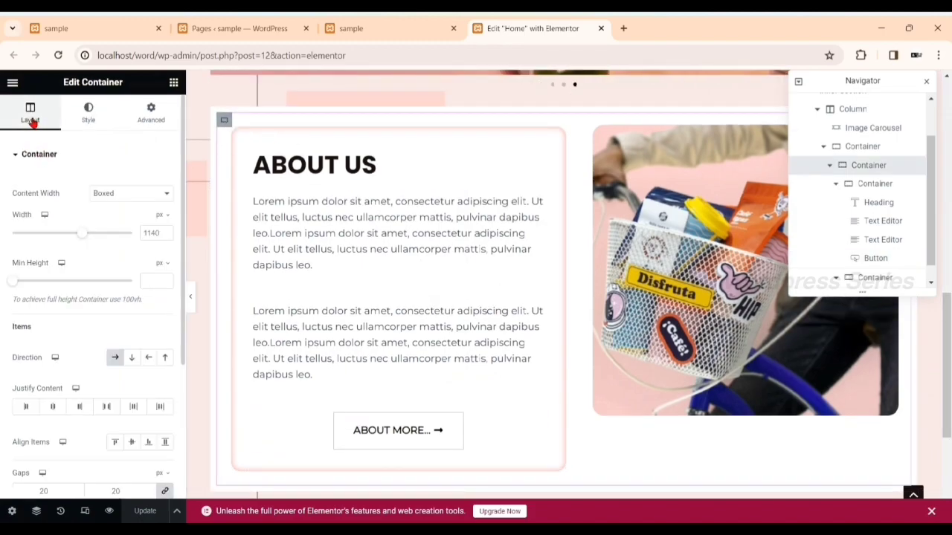
left_click(131, 443)
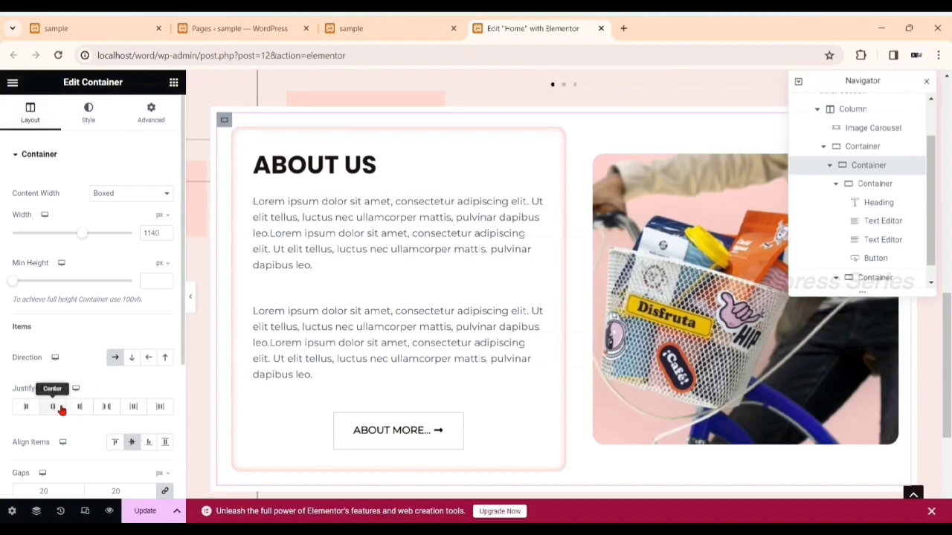
Save the centered layout and reload the live page to review the About Us section
left_click(141, 512)
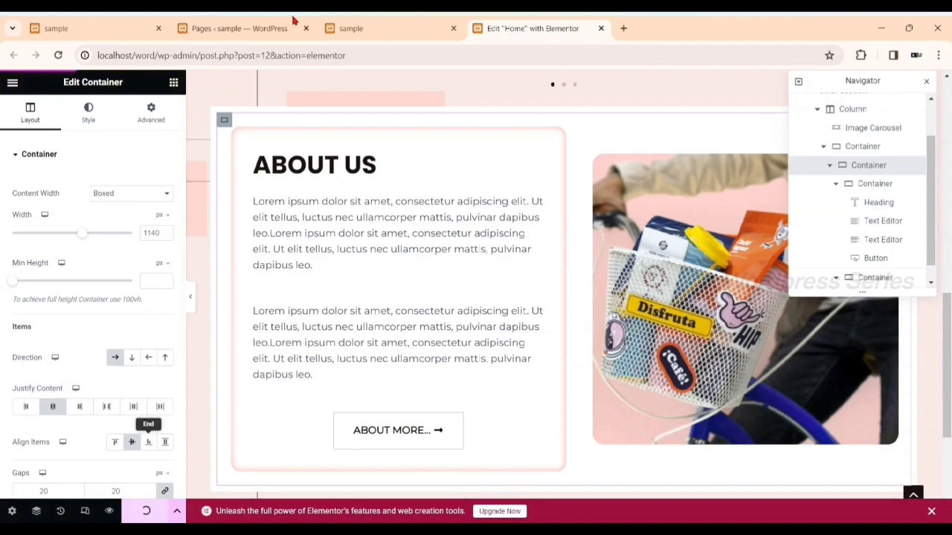
left_click(400, 21)
key("F5")
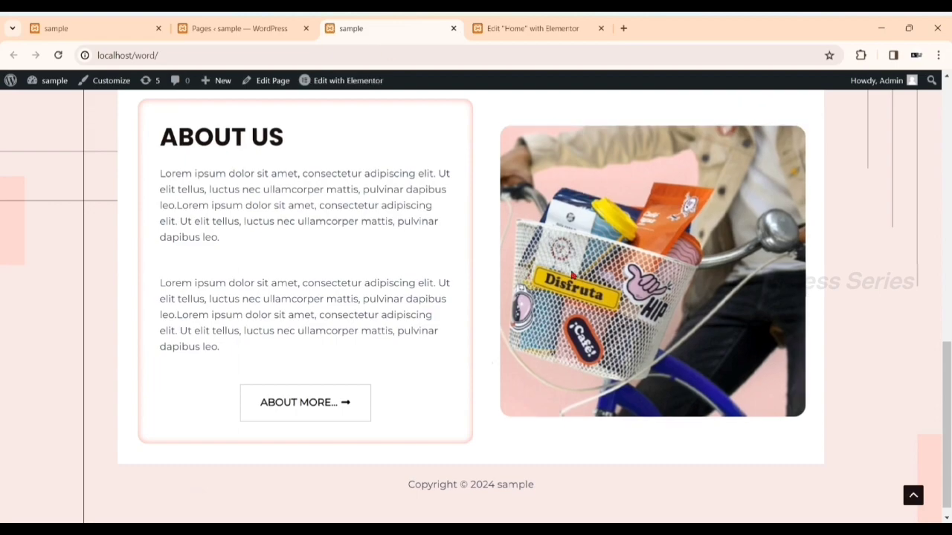
scroll(595, 289, "up", 4)
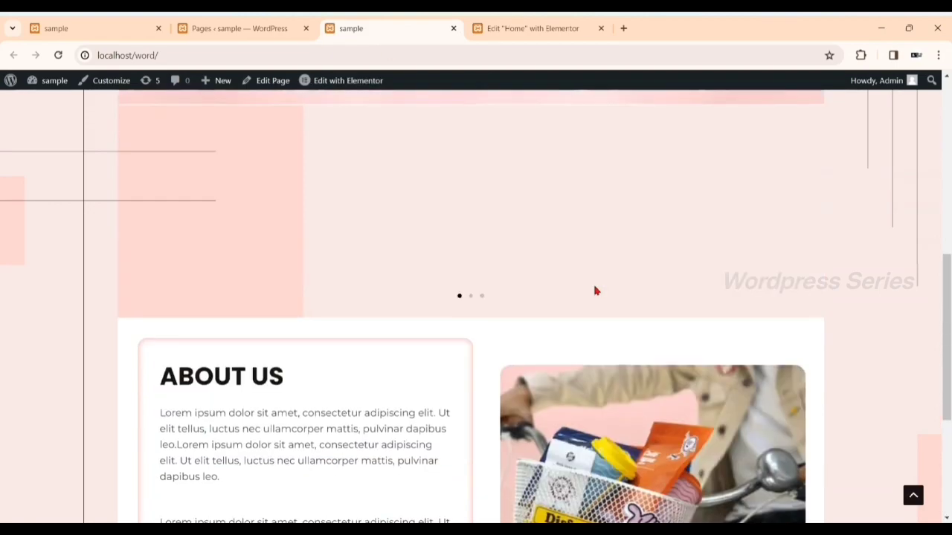
scroll(595, 290, "down", 4)
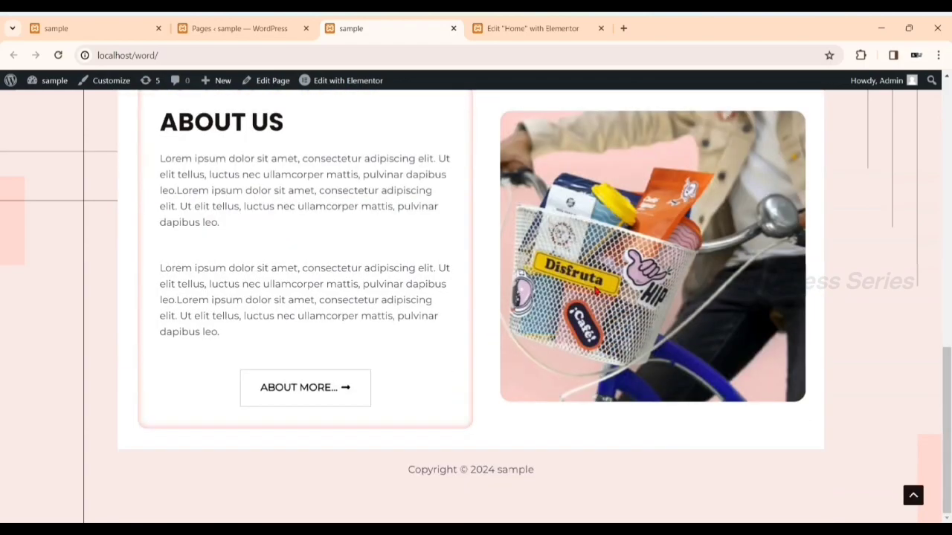